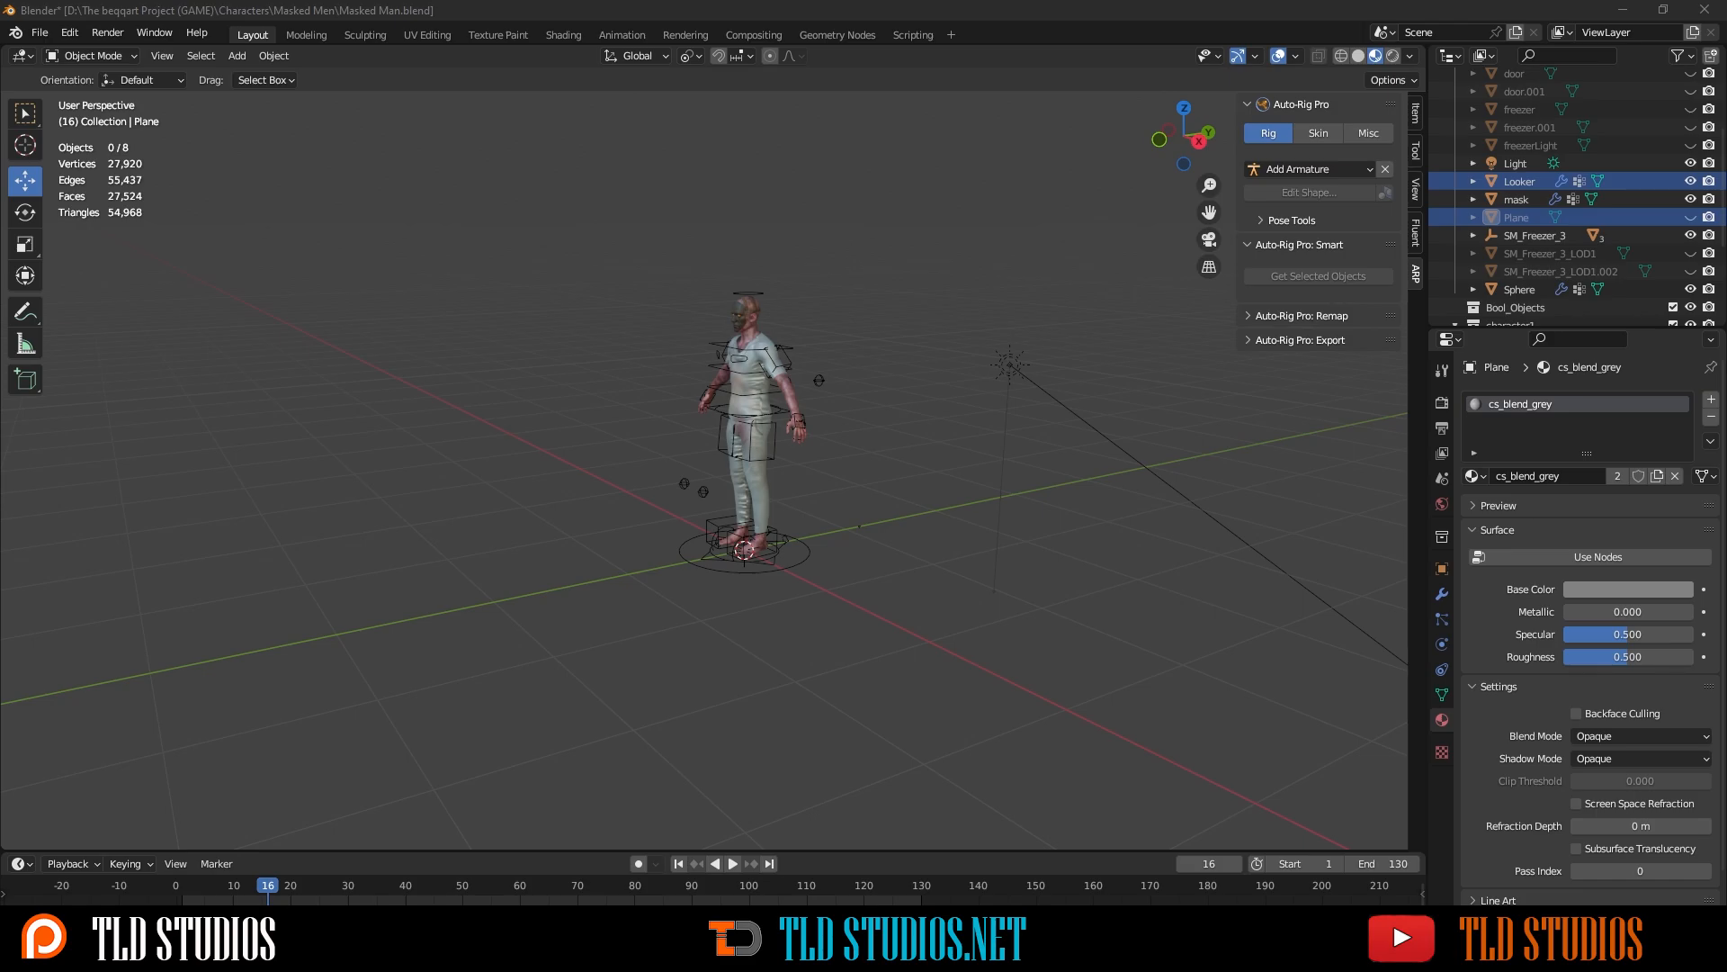
- Select the masked man's meshes together with his armature in the viewport
{"action": "mouse_move", "coordinate": [689, 453]}
{"action": "middle_mouse_down"}
{"action": "mouse_move", "coordinate": [731, 498]}
{"action": "mouse_move", "coordinate": [722, 448]}
{"action": "middle_mouse_up"}
{"action": "scroll", "coordinate": [740, 360], "scroll_direction": "up", "scroll_amount": 4}
{"action": "scroll", "coordinate": [759, 331], "scroll_direction": "down", "scroll_amount": 2}
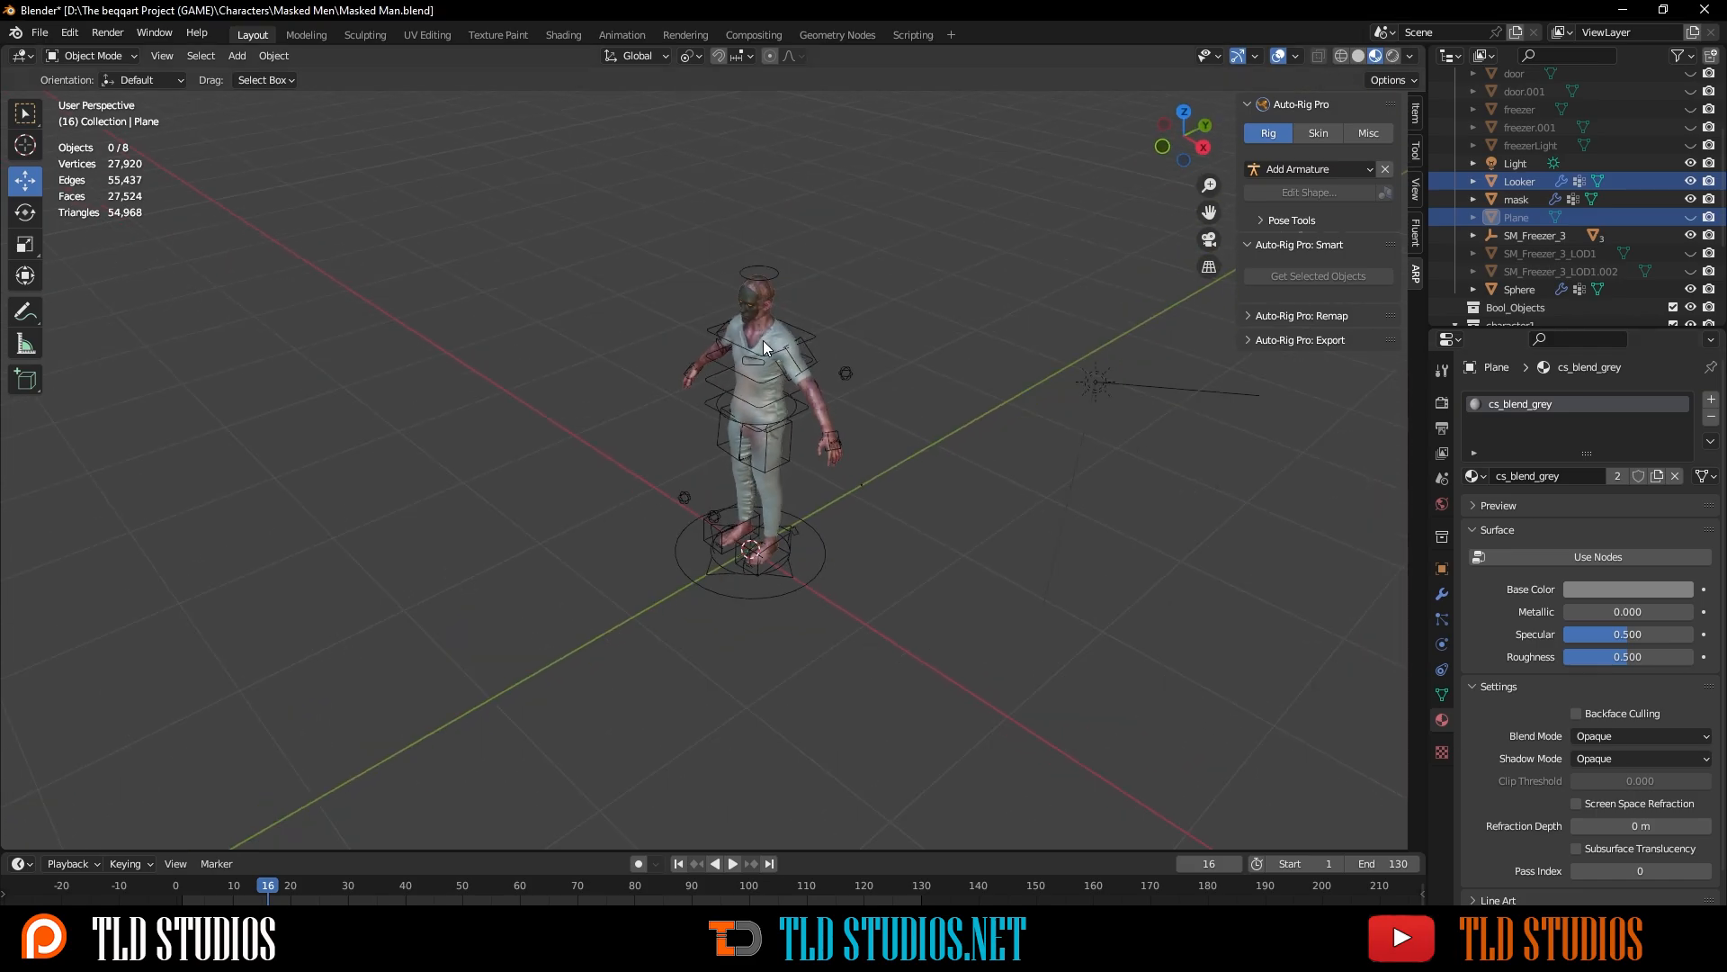
{"action": "middle_click_drag", "start_coordinate": [763, 340], "coordinate": [698, 321]}
{"action": "left_click_drag", "start_coordinate": [644, 251], "coordinate": [849, 597]}
{"action": "middle_click_drag", "start_coordinate": [850, 597], "coordinate": [710, 369]}
{"action": "left_click_drag", "start_coordinate": [661, 237], "coordinate": [828, 628]}
{"action": "middle_click_drag", "start_coordinate": [806, 580], "coordinate": [878, 515]}
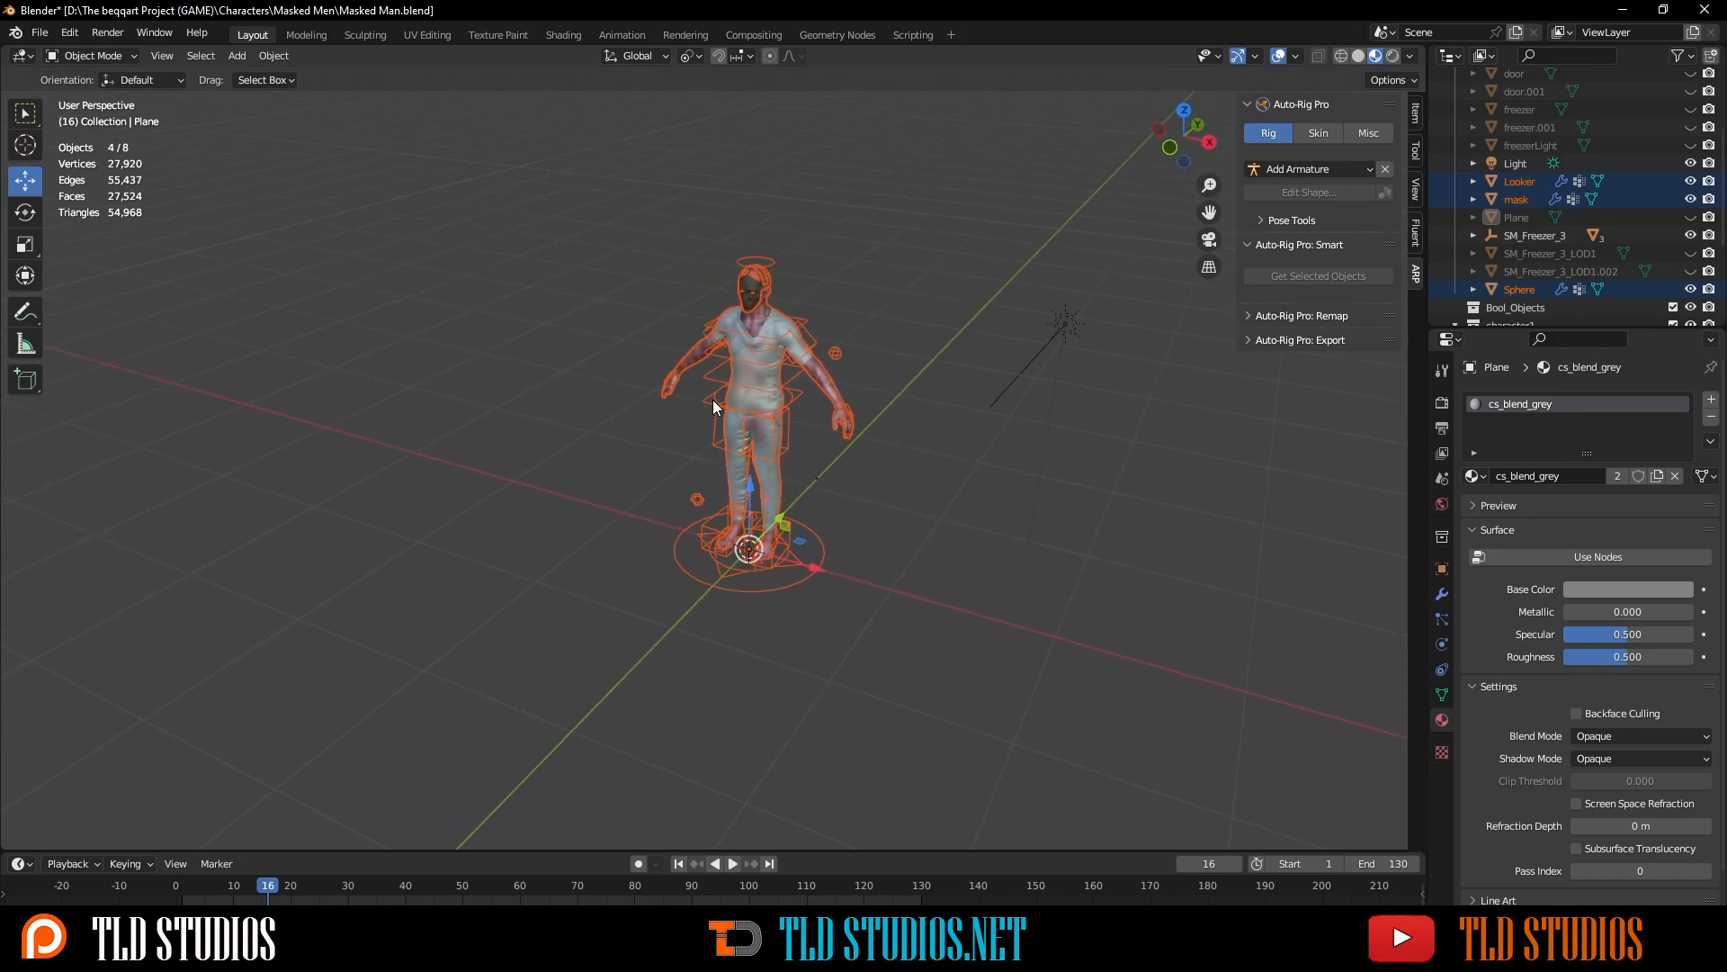
- Set up an FBX export limited to selected objects, with geometry smoothing set to Face
{"action": "left_click", "coordinate": [40, 34]}
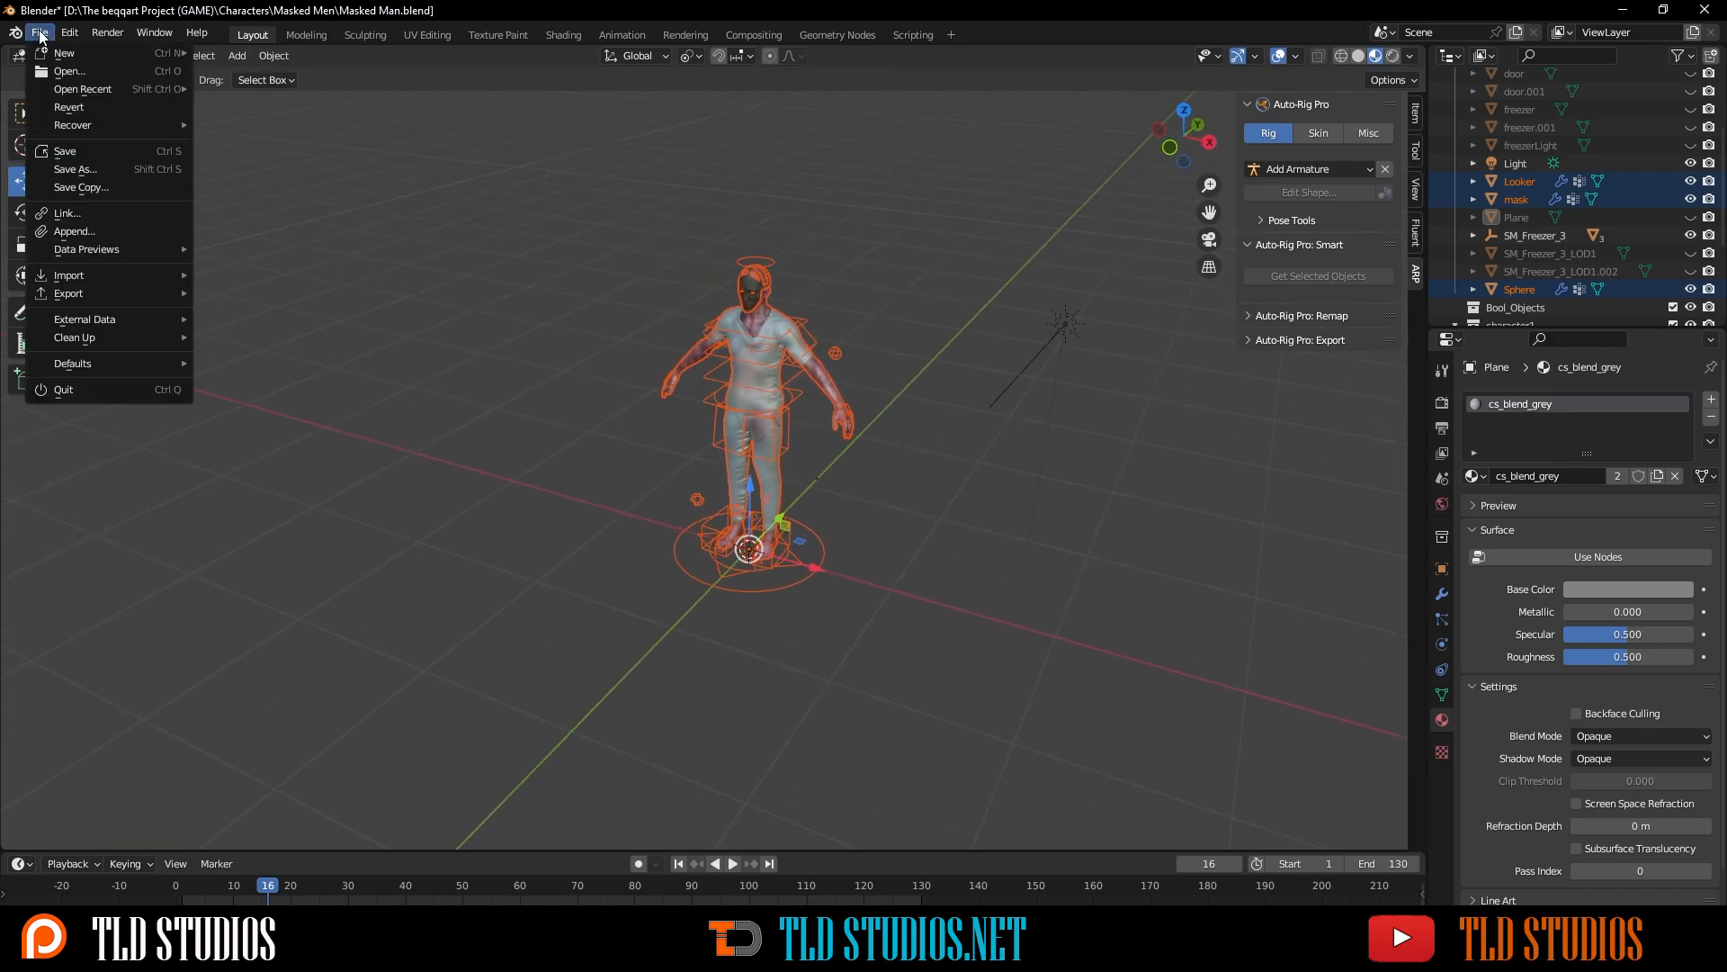
{"action": "mouse_move", "coordinate": [95, 290]}
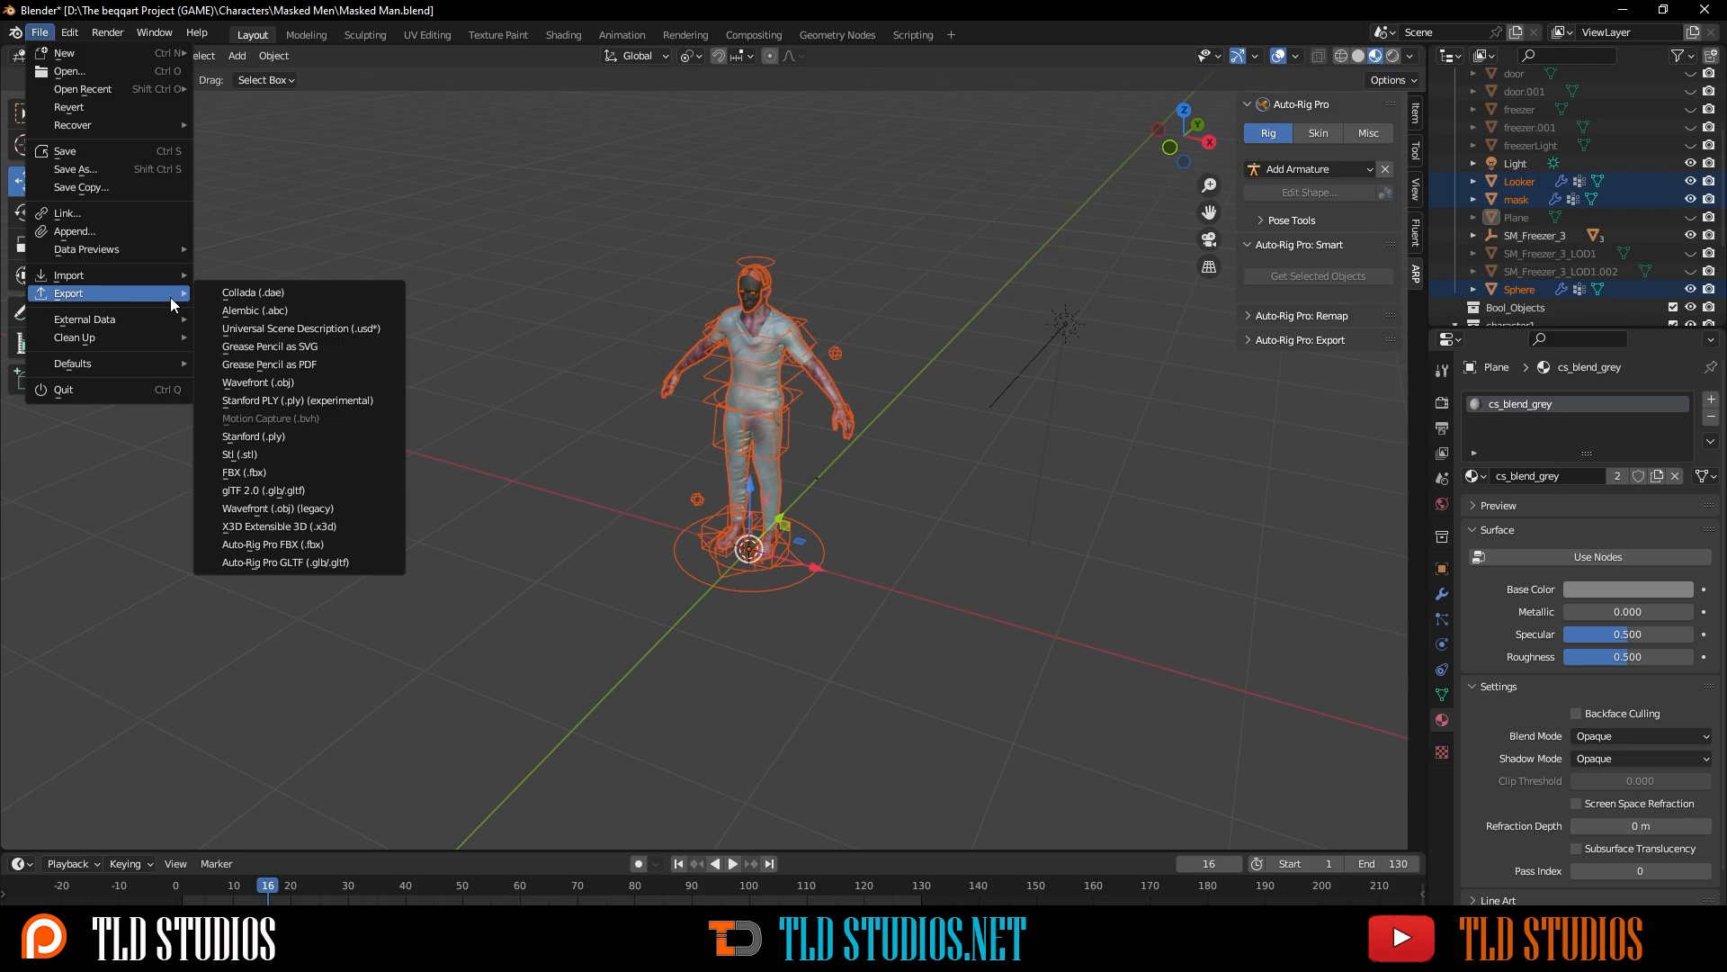
{"action": "left_click", "coordinate": [268, 471]}
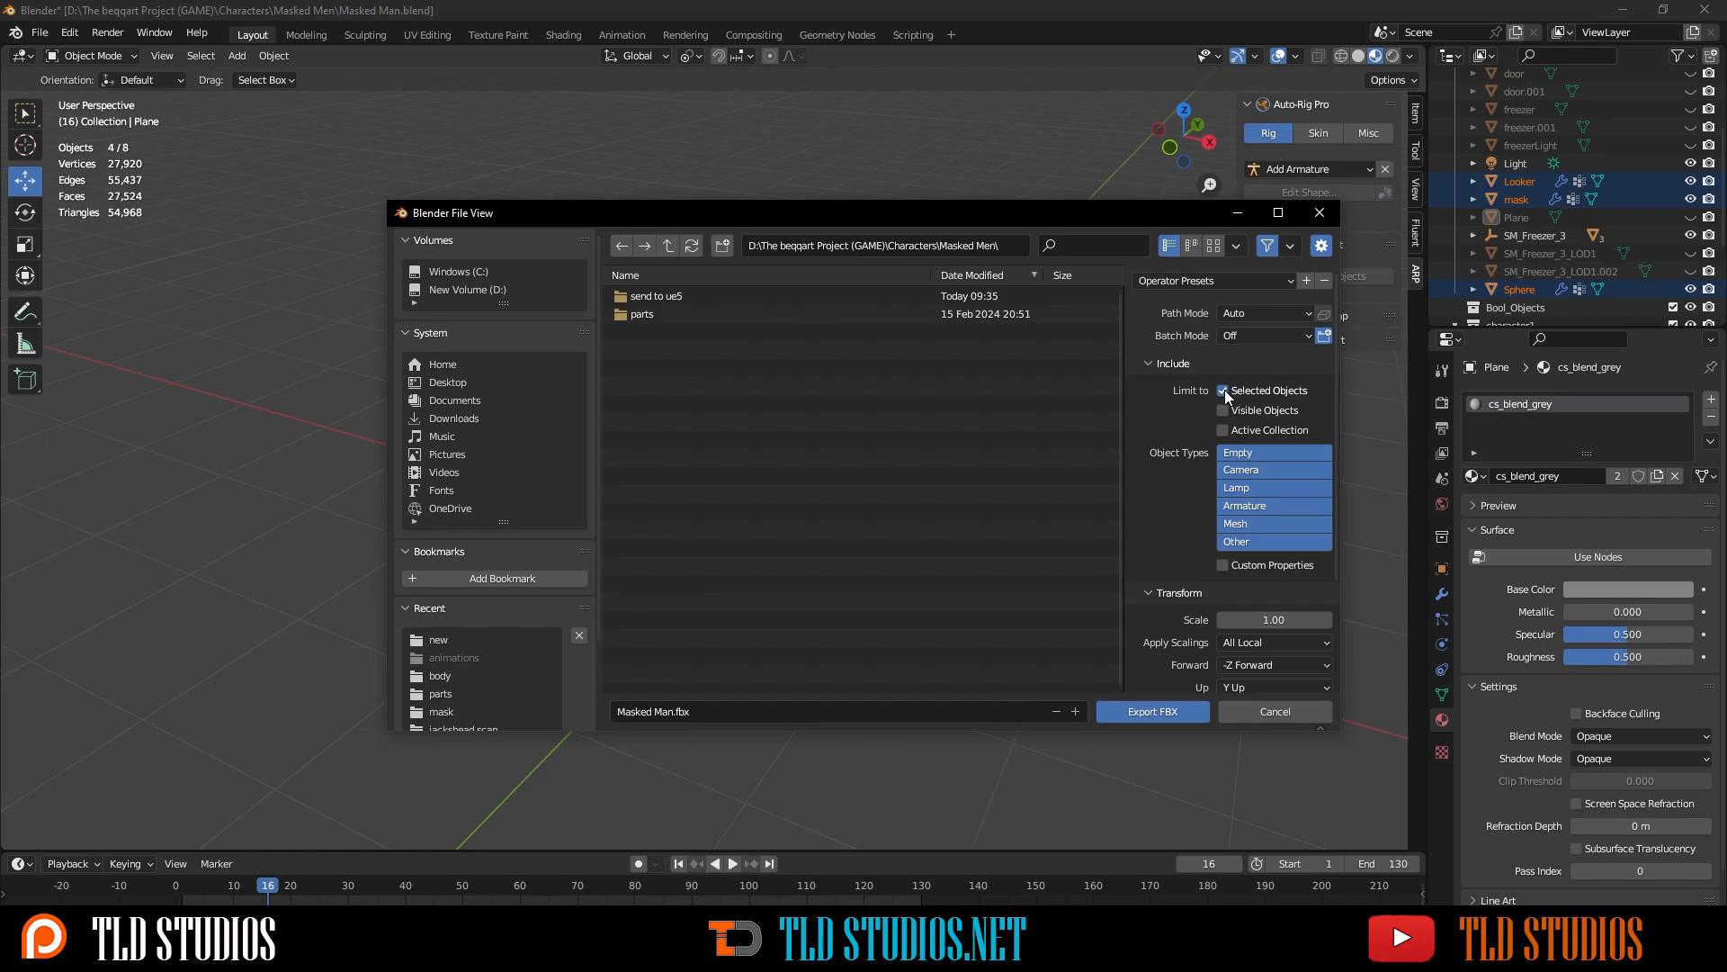
{"action": "scroll", "coordinate": [1186, 403], "scroll_direction": "down", "scroll_amount": 4}
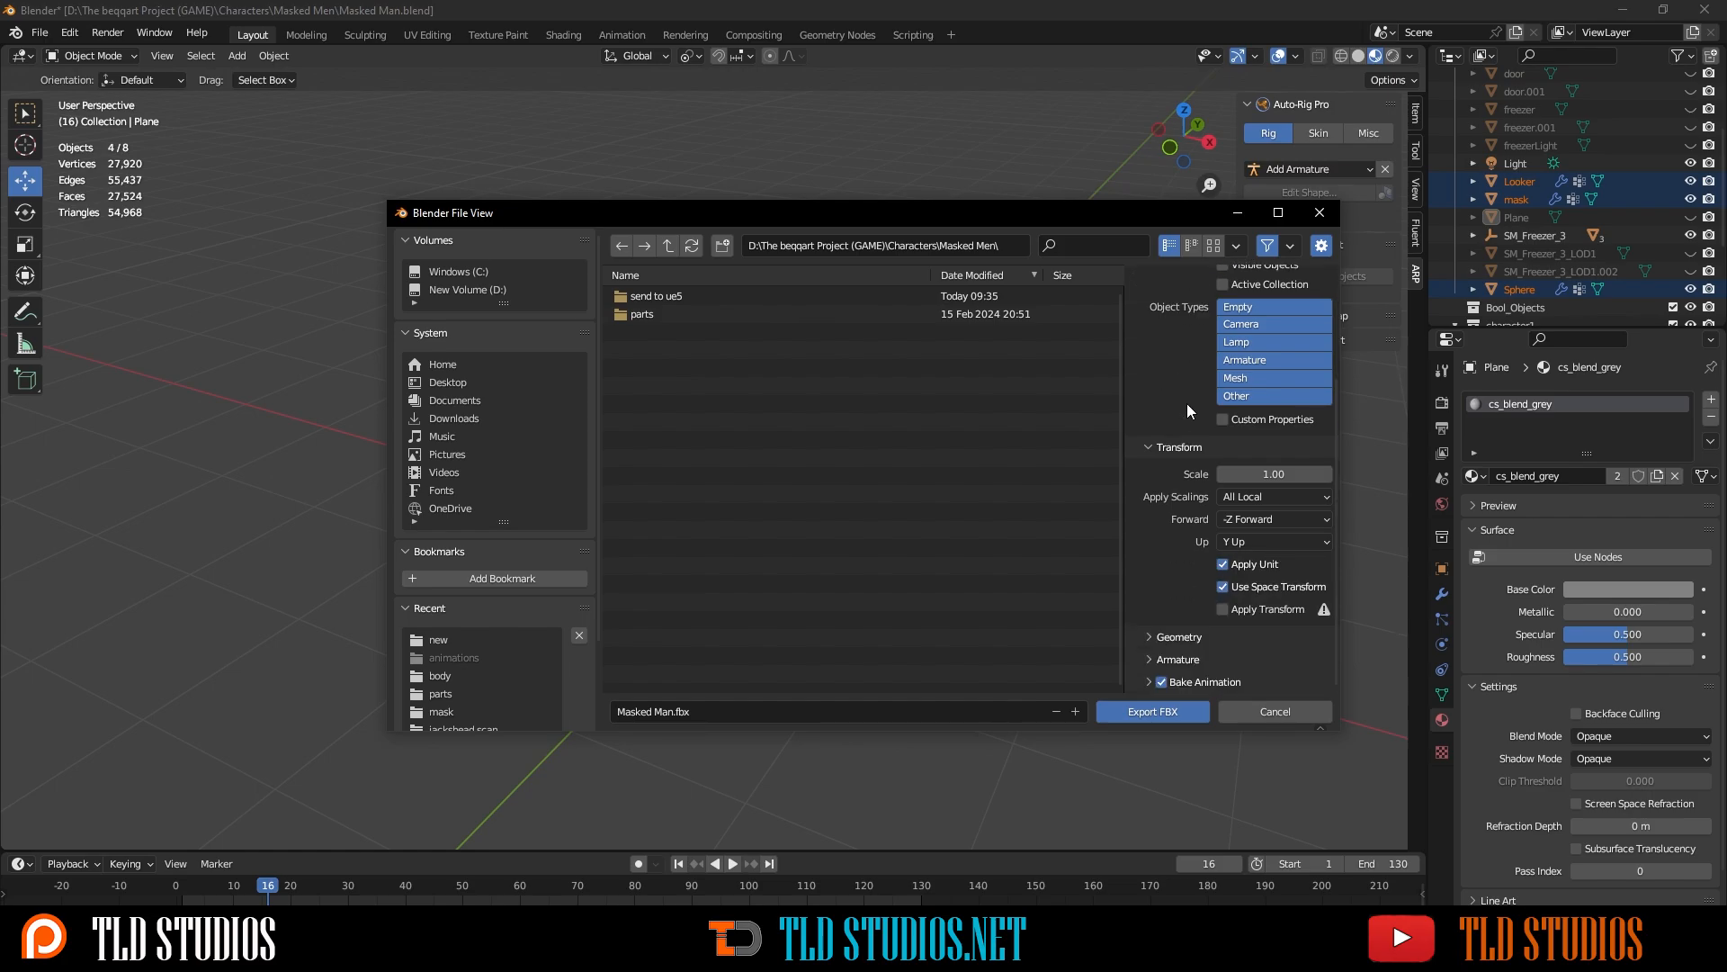
{"action": "left_click", "coordinate": [1151, 636]}
{"action": "scroll", "coordinate": [1176, 612], "scroll_direction": "down", "scroll_amount": 2}
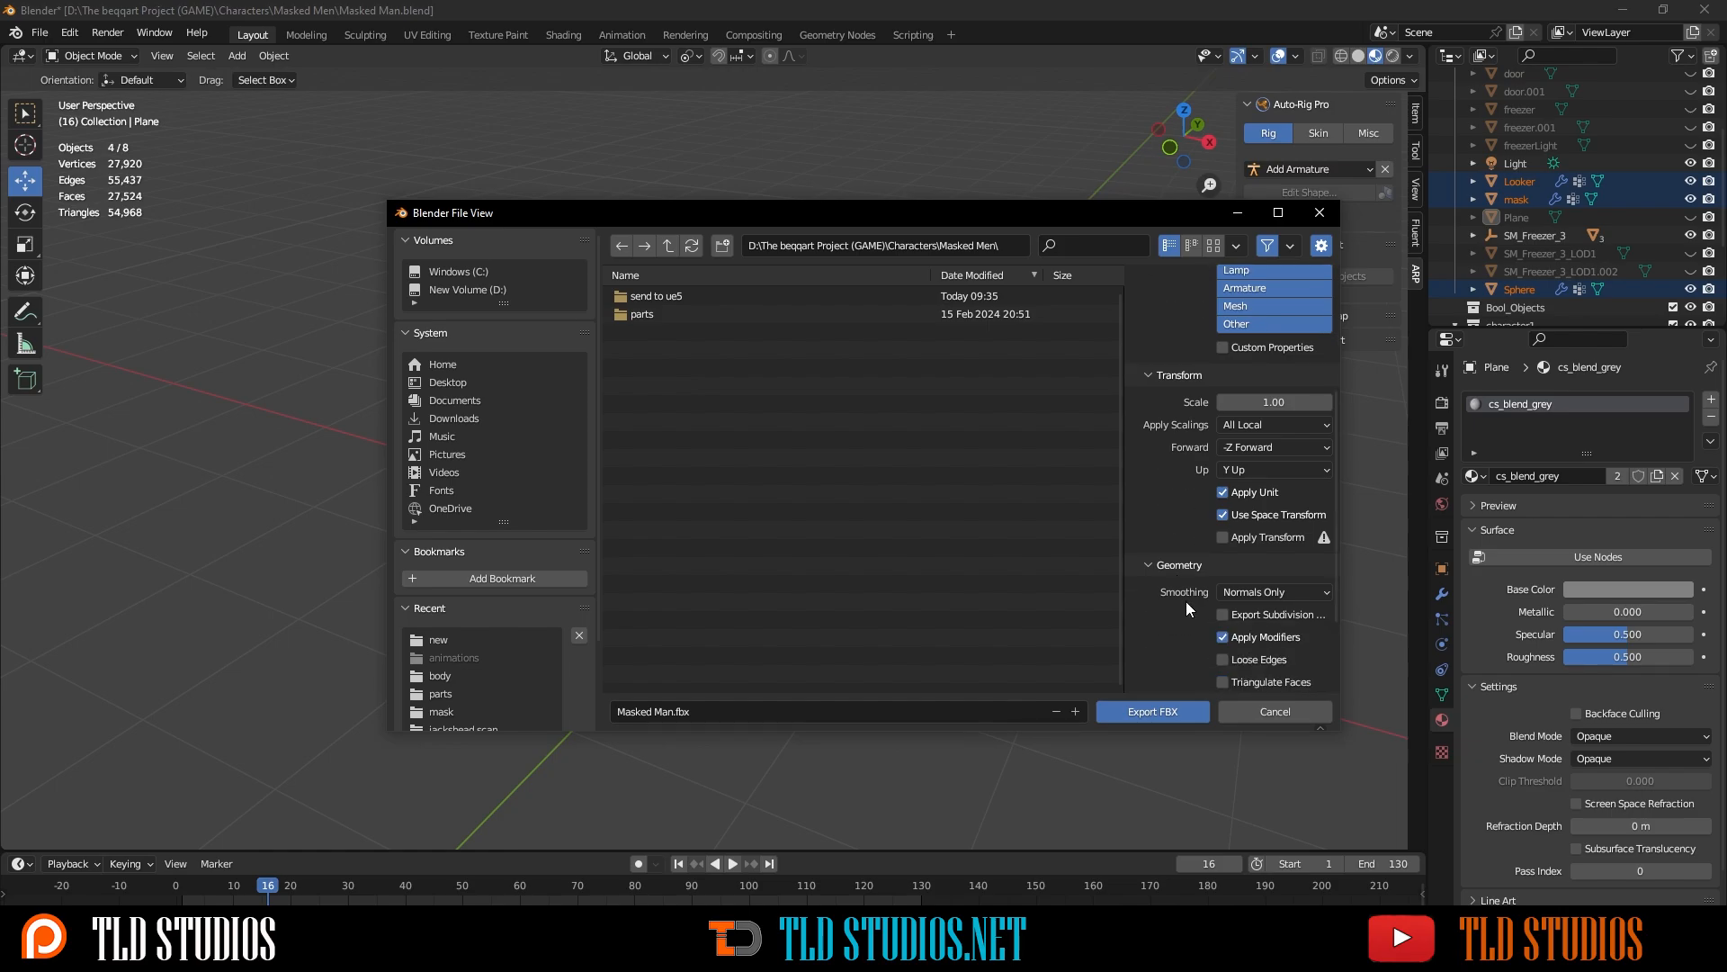
{"action": "left_click", "coordinate": [1273, 594]}
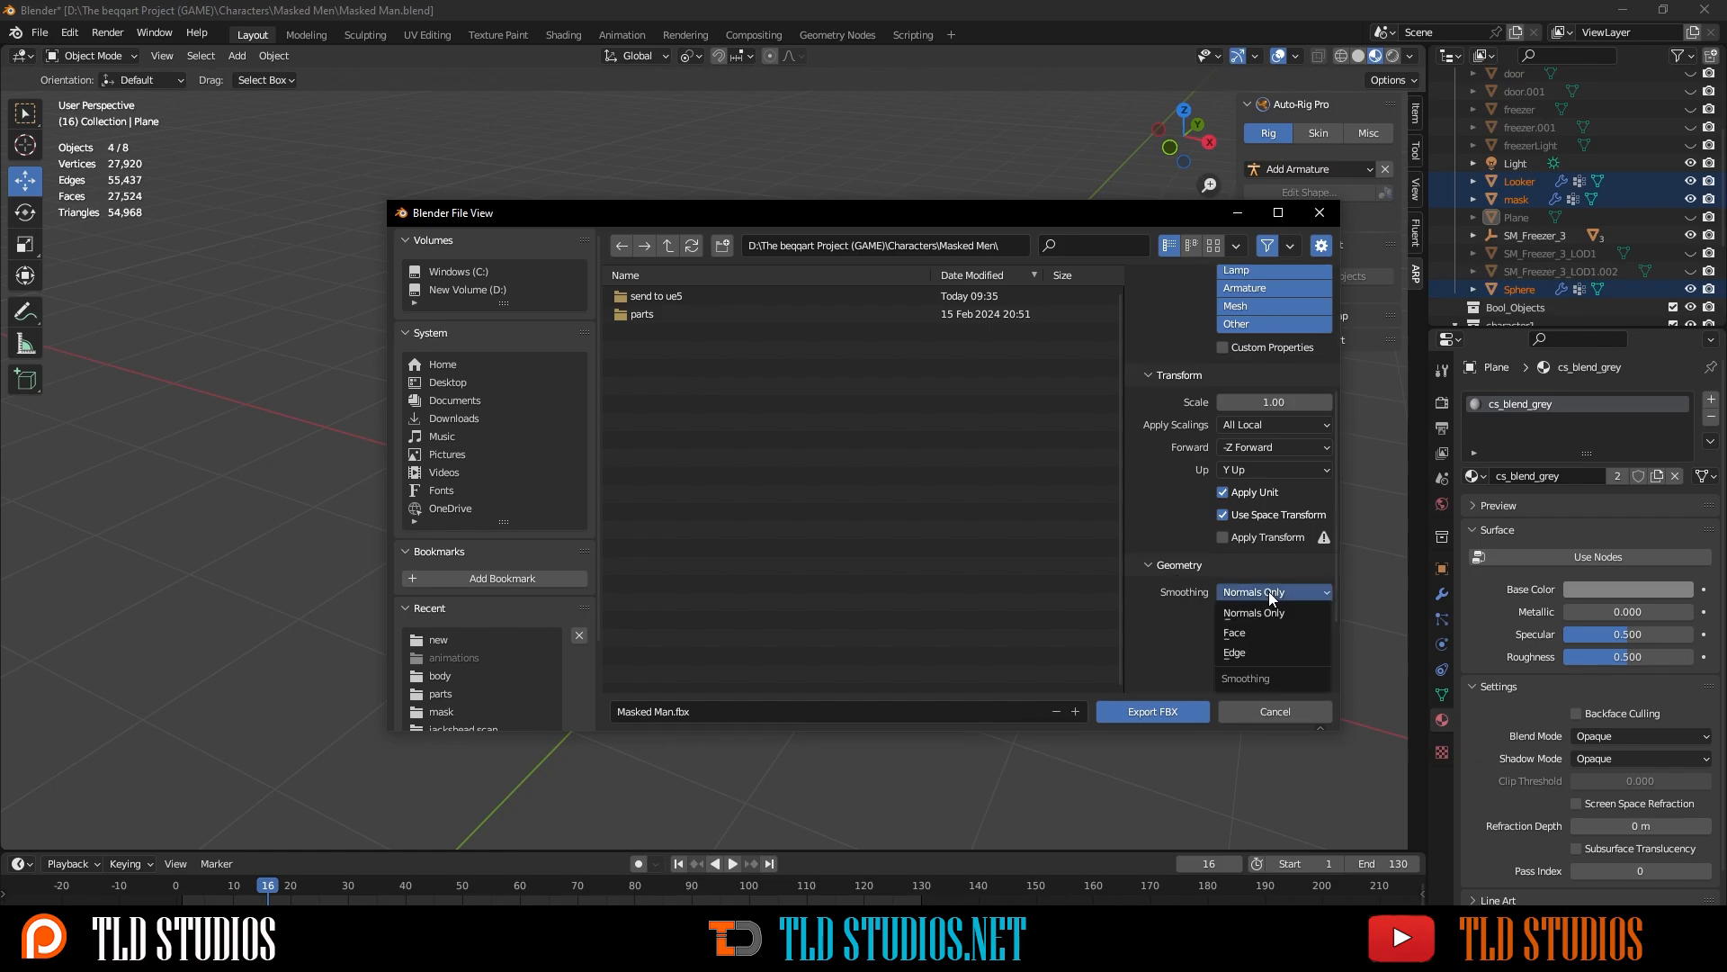
{"action": "left_click", "coordinate": [1267, 633]}
- Disable Add Leaf Bones and Bake Animation in the FBX export options
{"action": "scroll", "coordinate": [1199, 586], "scroll_direction": "down", "scroll_amount": 1}
{"action": "scroll", "coordinate": [1186, 540], "scroll_direction": "down", "scroll_amount": 2}
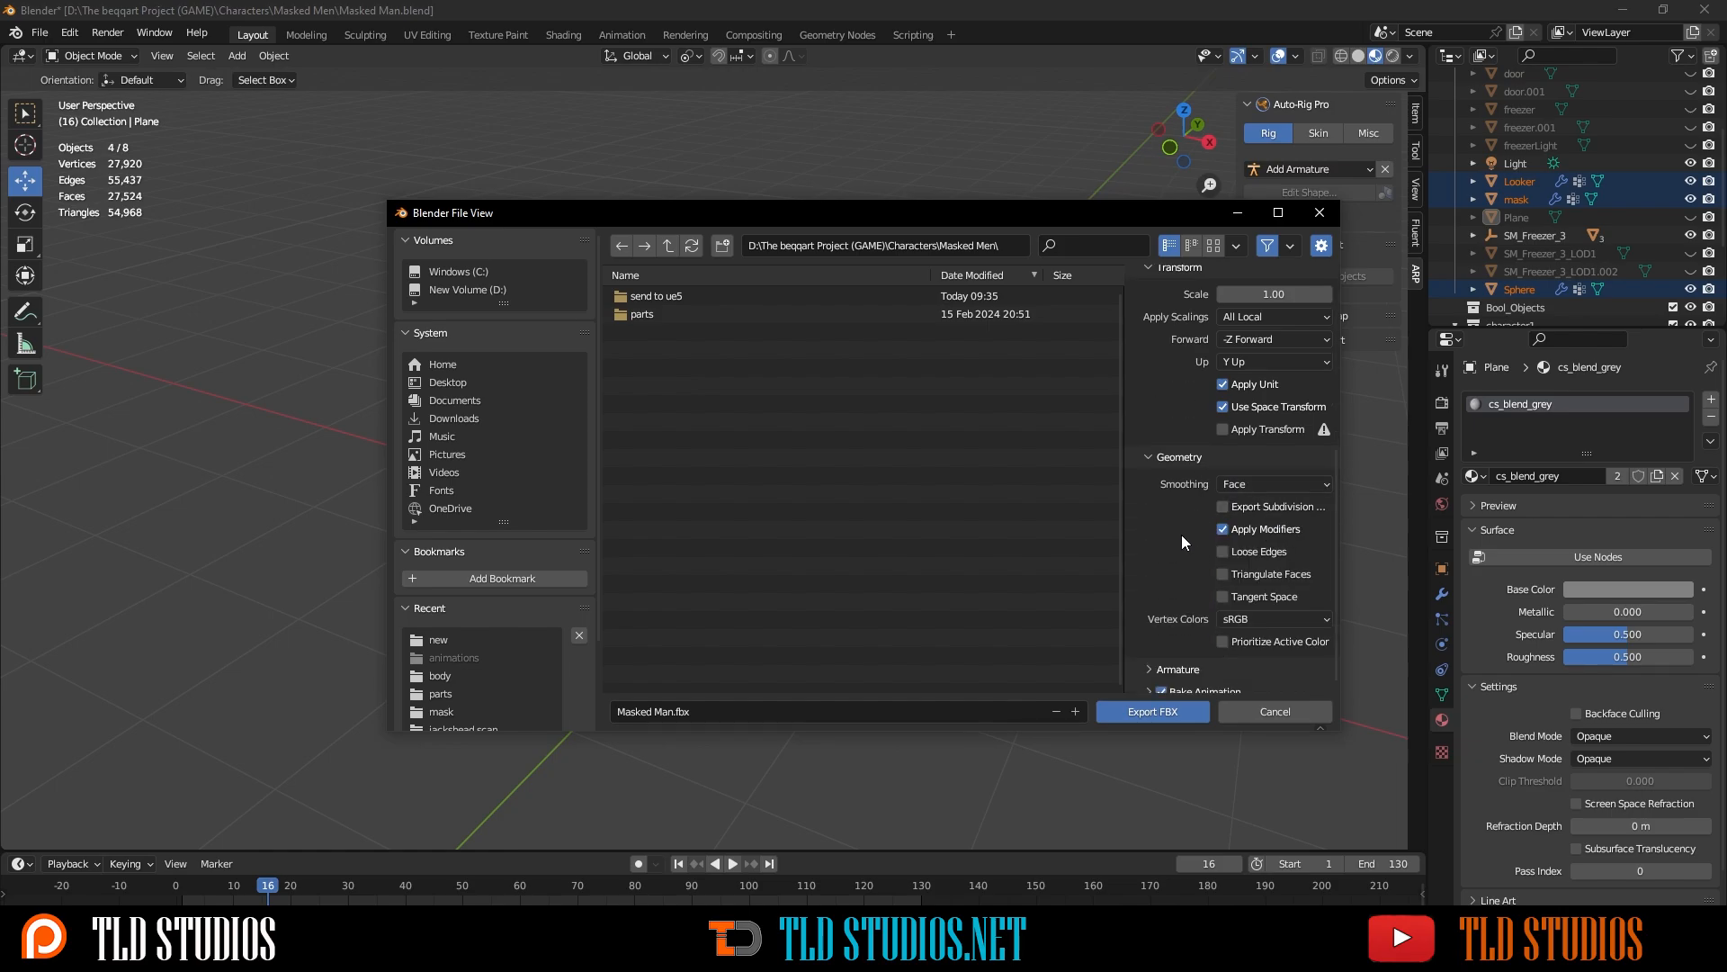
{"action": "left_click", "coordinate": [1148, 656]}
{"action": "scroll", "coordinate": [1169, 621], "scroll_direction": "down", "scroll_amount": 3}
{"action": "scroll", "coordinate": [1184, 569], "scroll_direction": "down", "scroll_amount": 1}
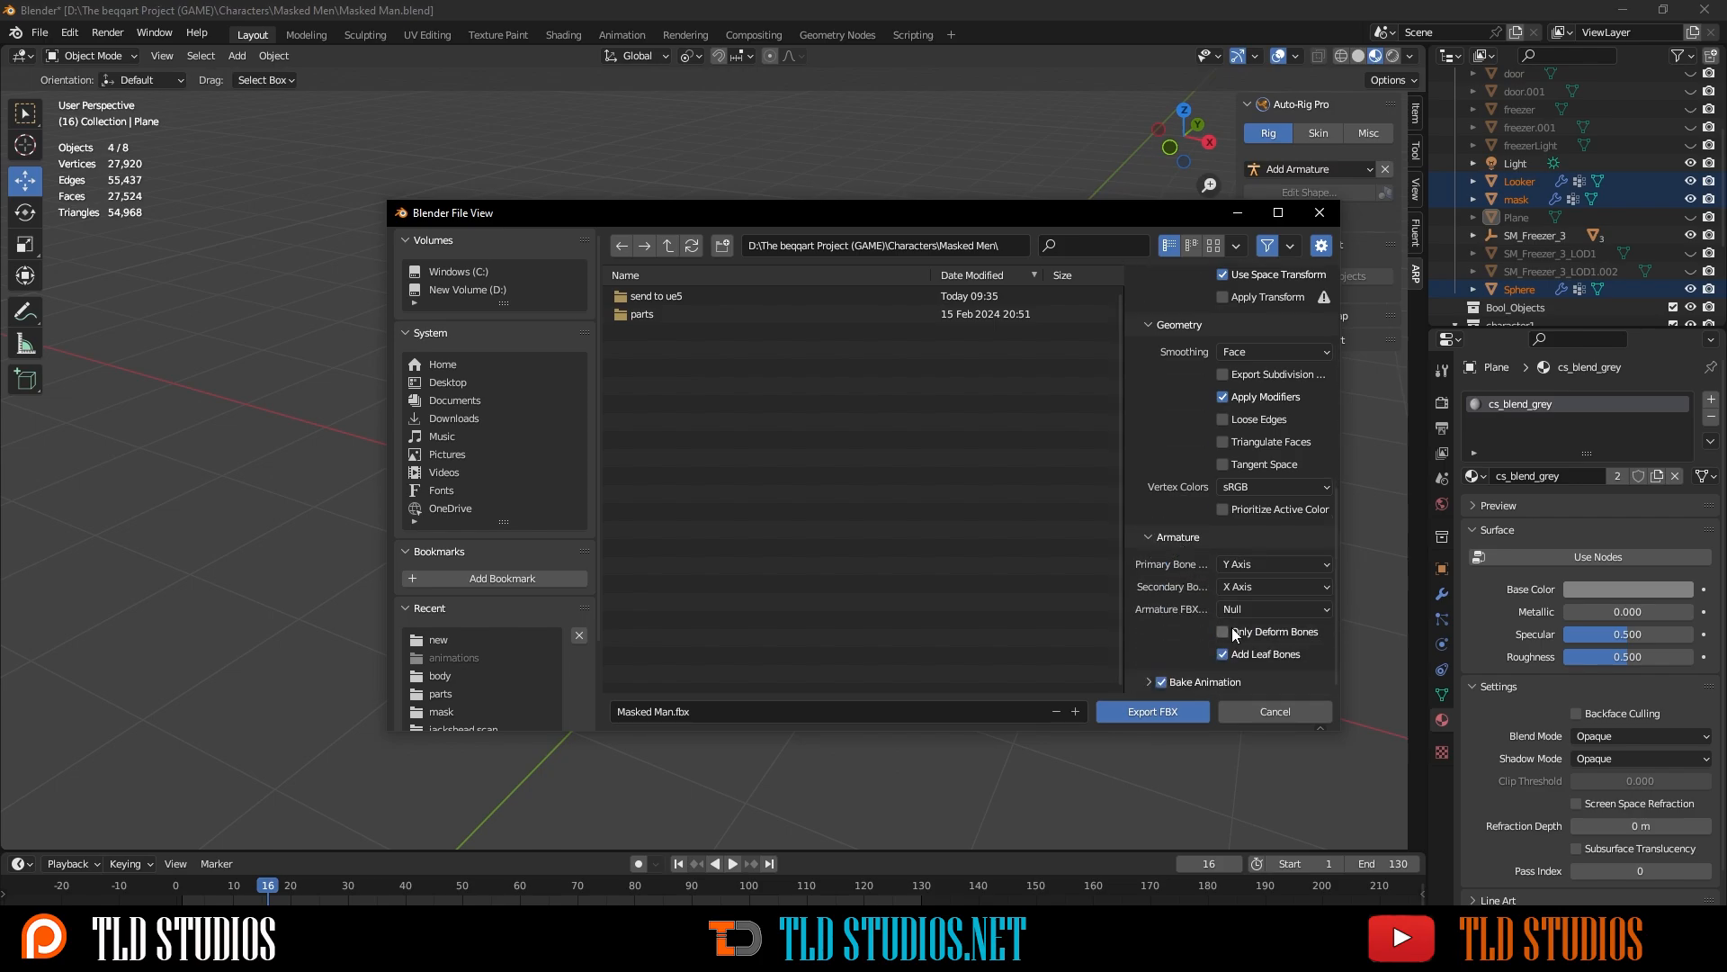
{"action": "left_click", "coordinate": [1224, 655]}
- Export the FBX into the "send to ue5" folder under the name looker_rig
{"action": "double_click", "coordinate": [663, 301]}
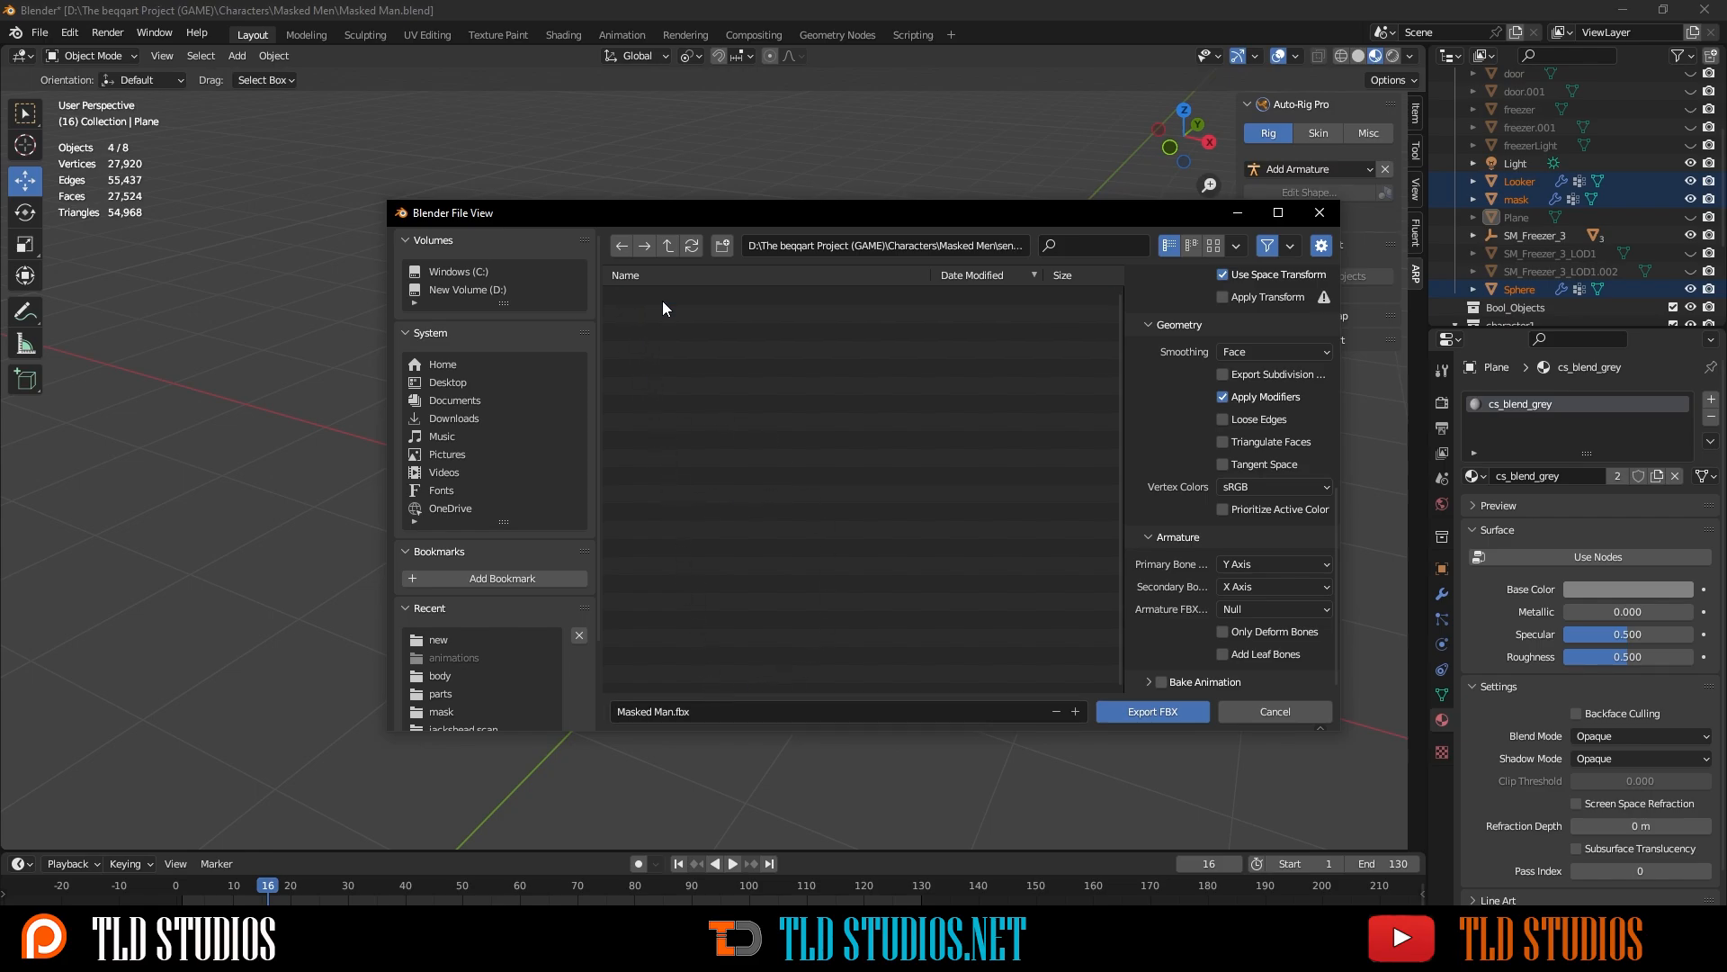
{"action": "left_click", "coordinate": [710, 711]}
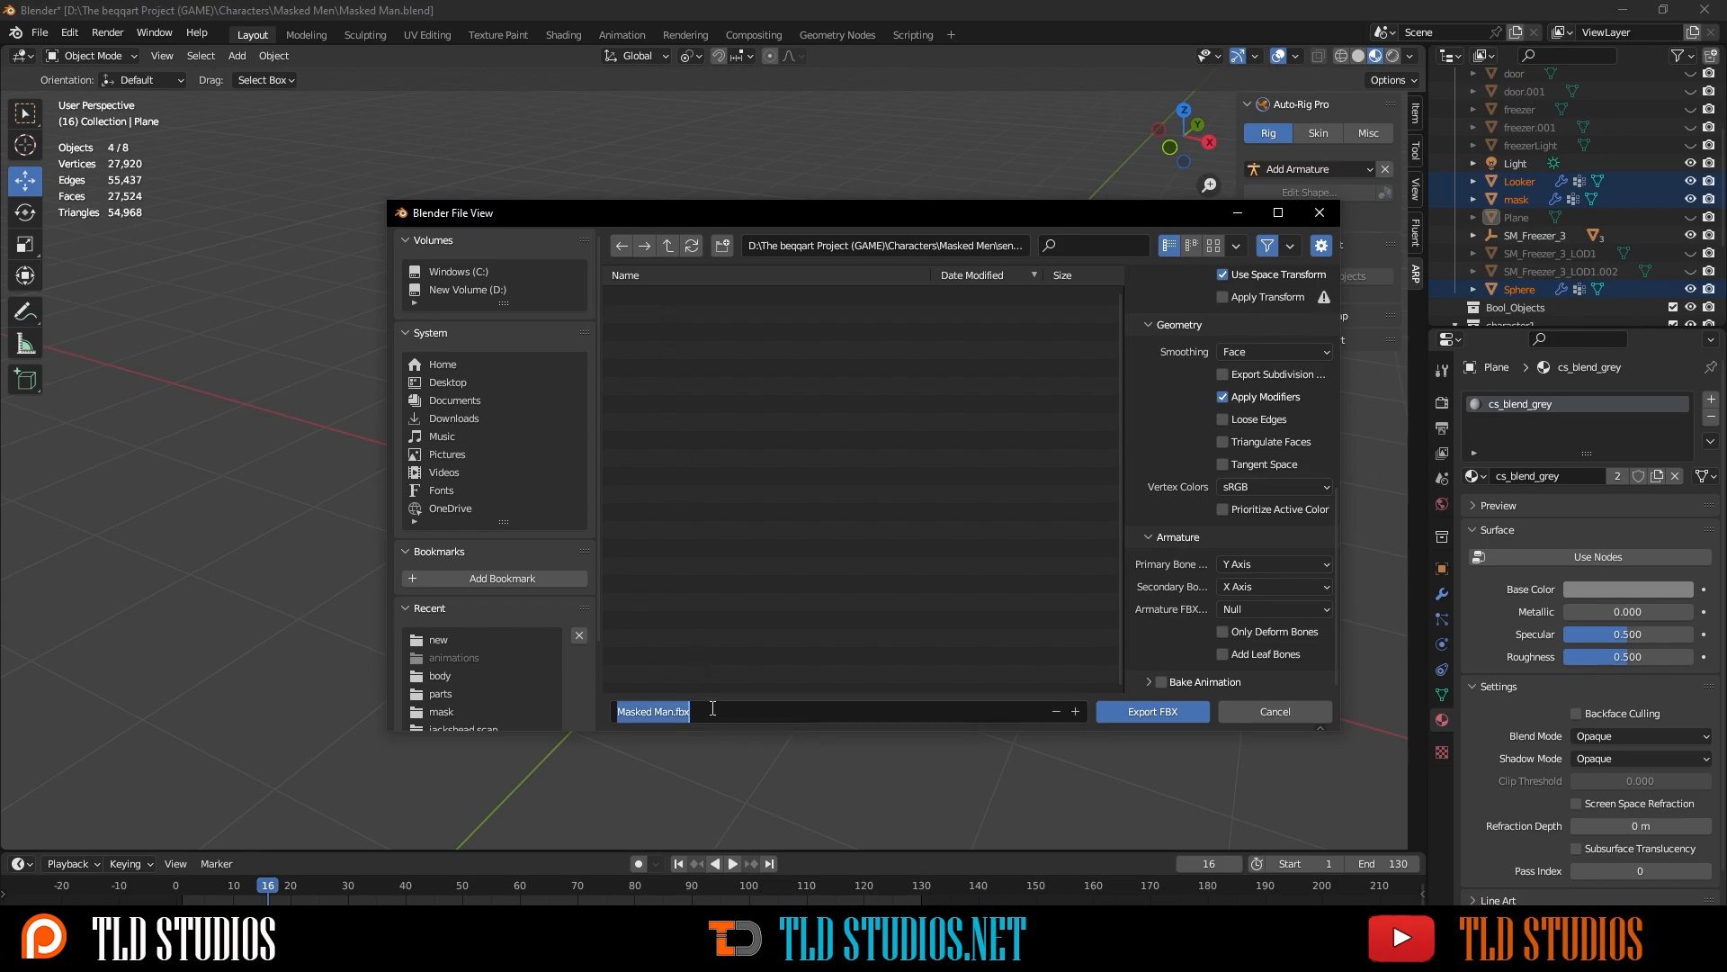
{"action": "type", "text": "looker"}
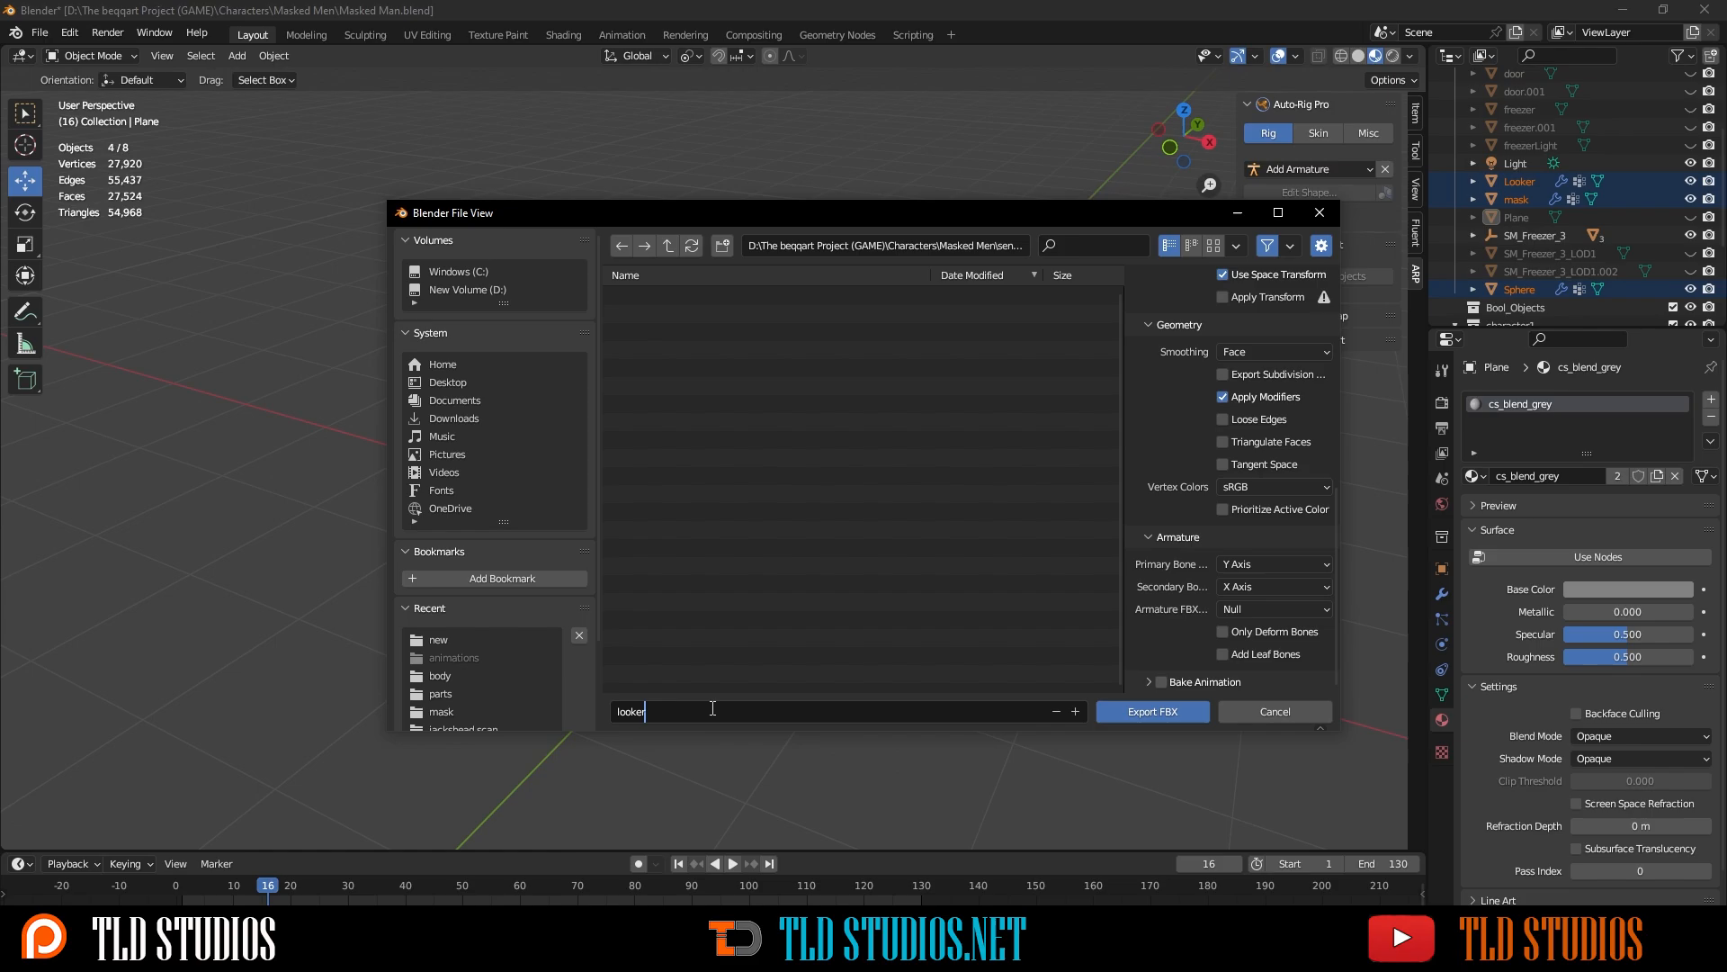
{"action": "type", "text": "_rig"}
{"action": "left_click", "coordinate": [1146, 710]}
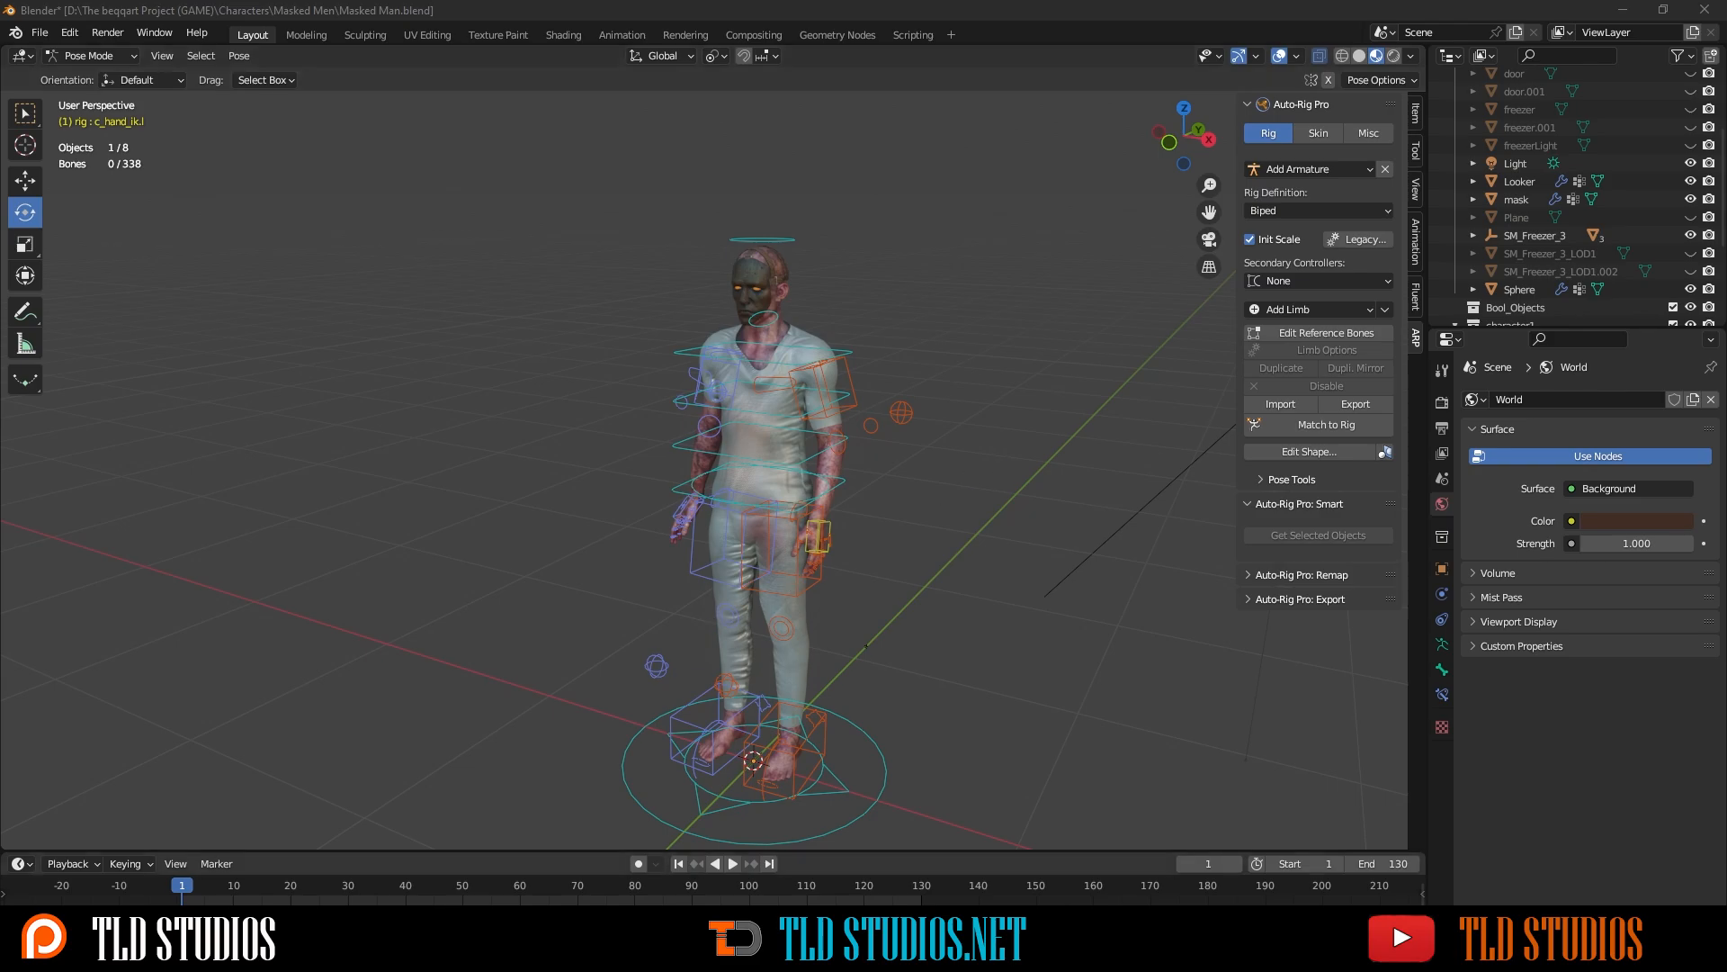
- Play the character's animation from the first frame to review it, and return to the start frame
{"action": "key", "text": "space"}
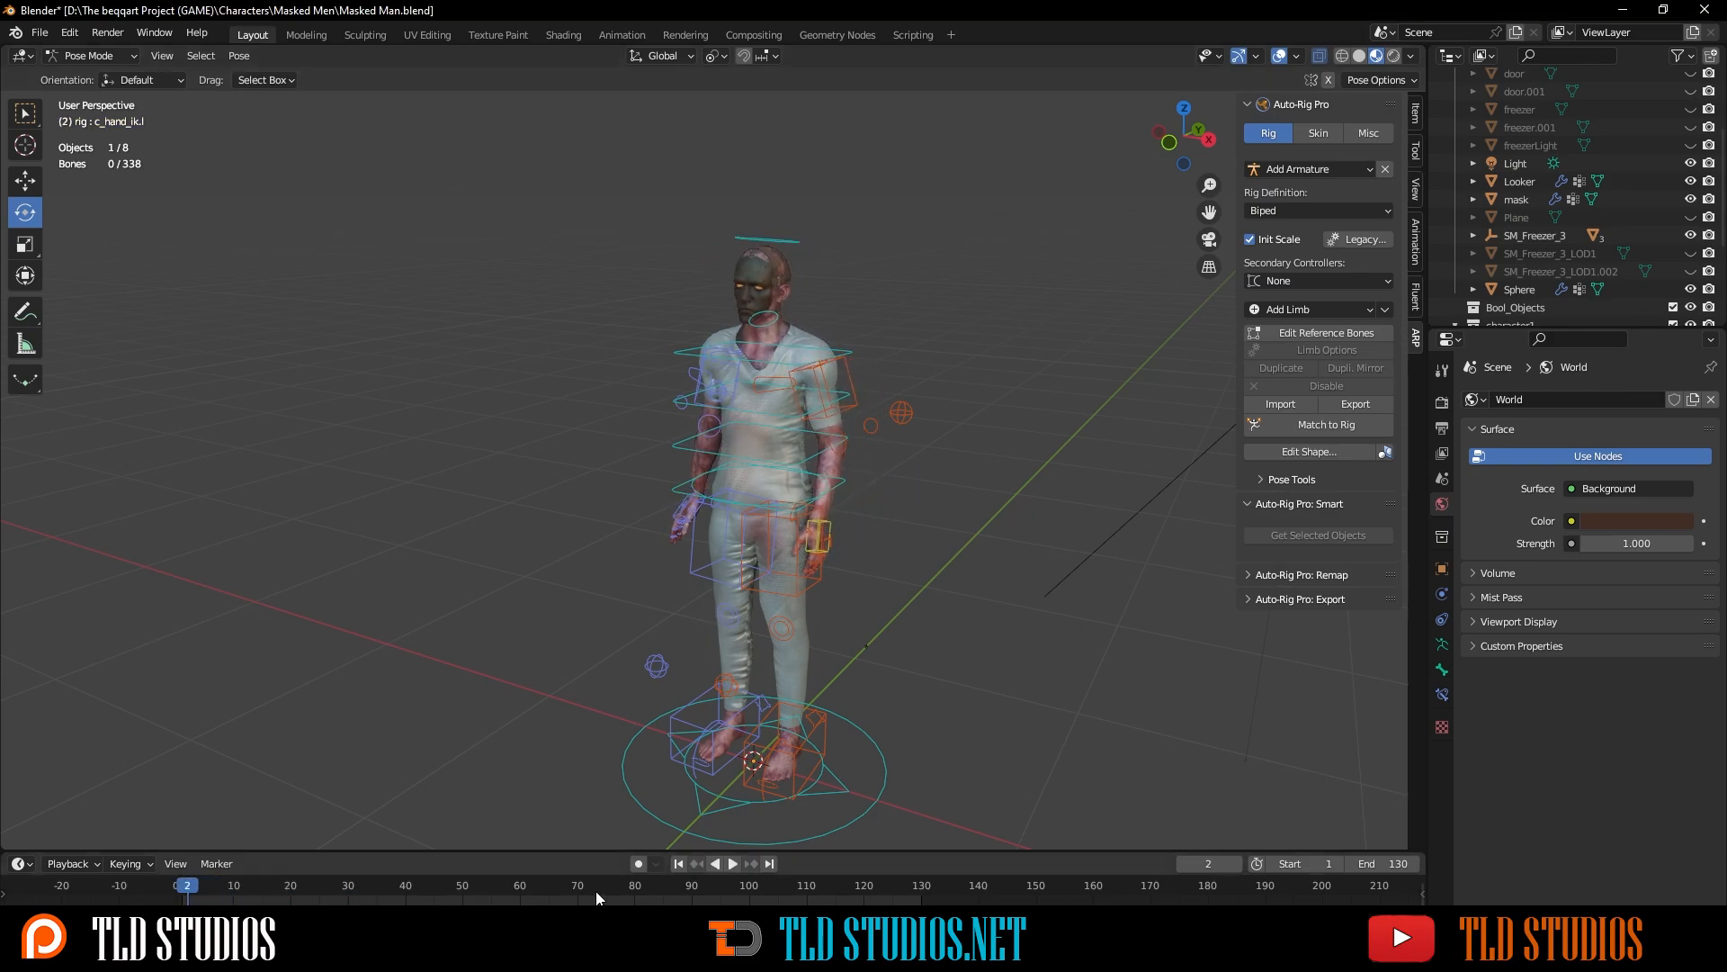
{"action": "left_click", "coordinate": [679, 863]}
{"action": "left_click", "coordinate": [729, 863]}
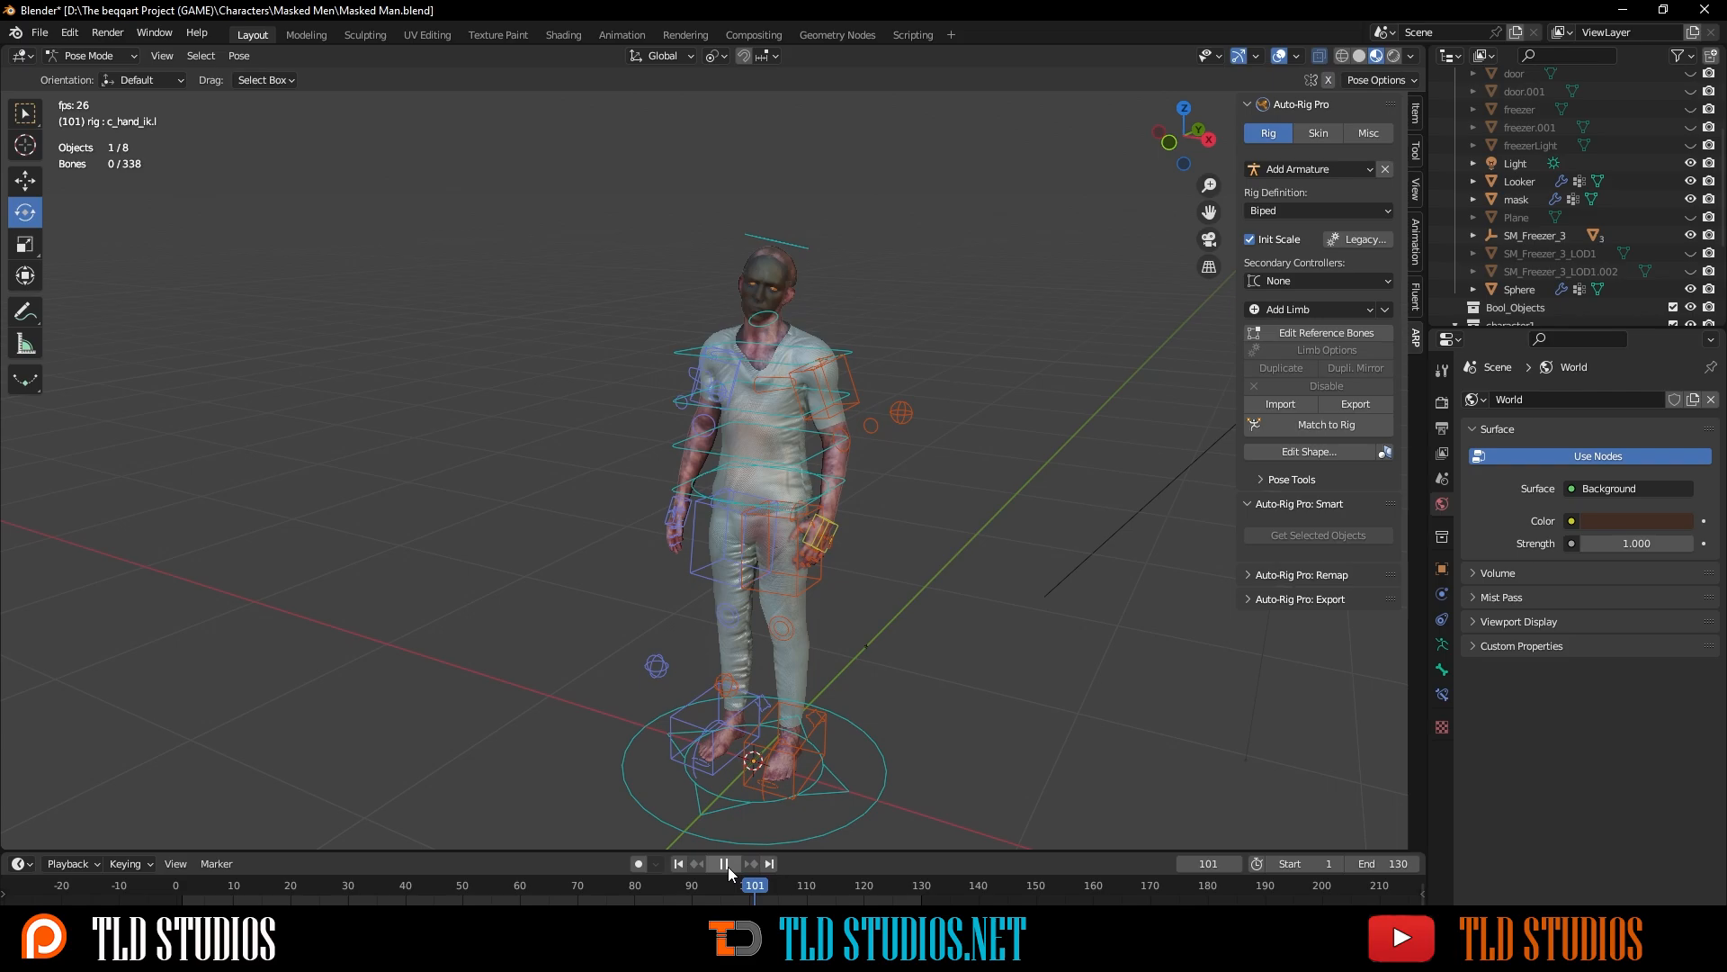
{"action": "left_click", "coordinate": [727, 867]}
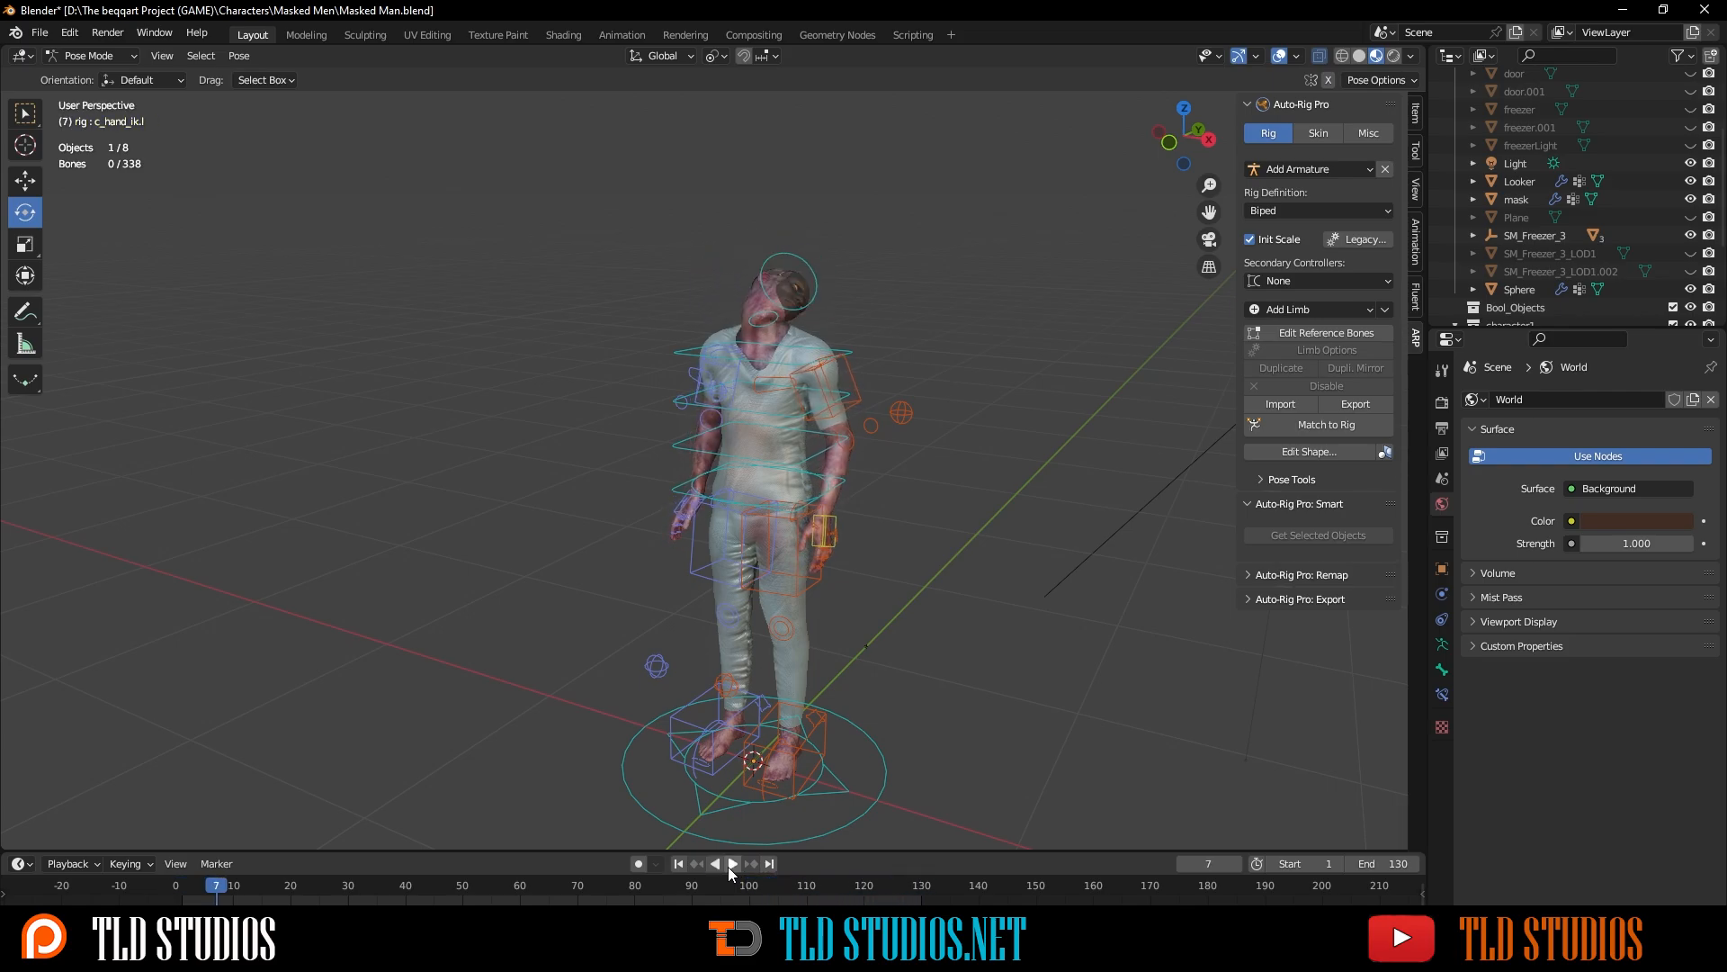
{"action": "left_click", "coordinate": [678, 864]}
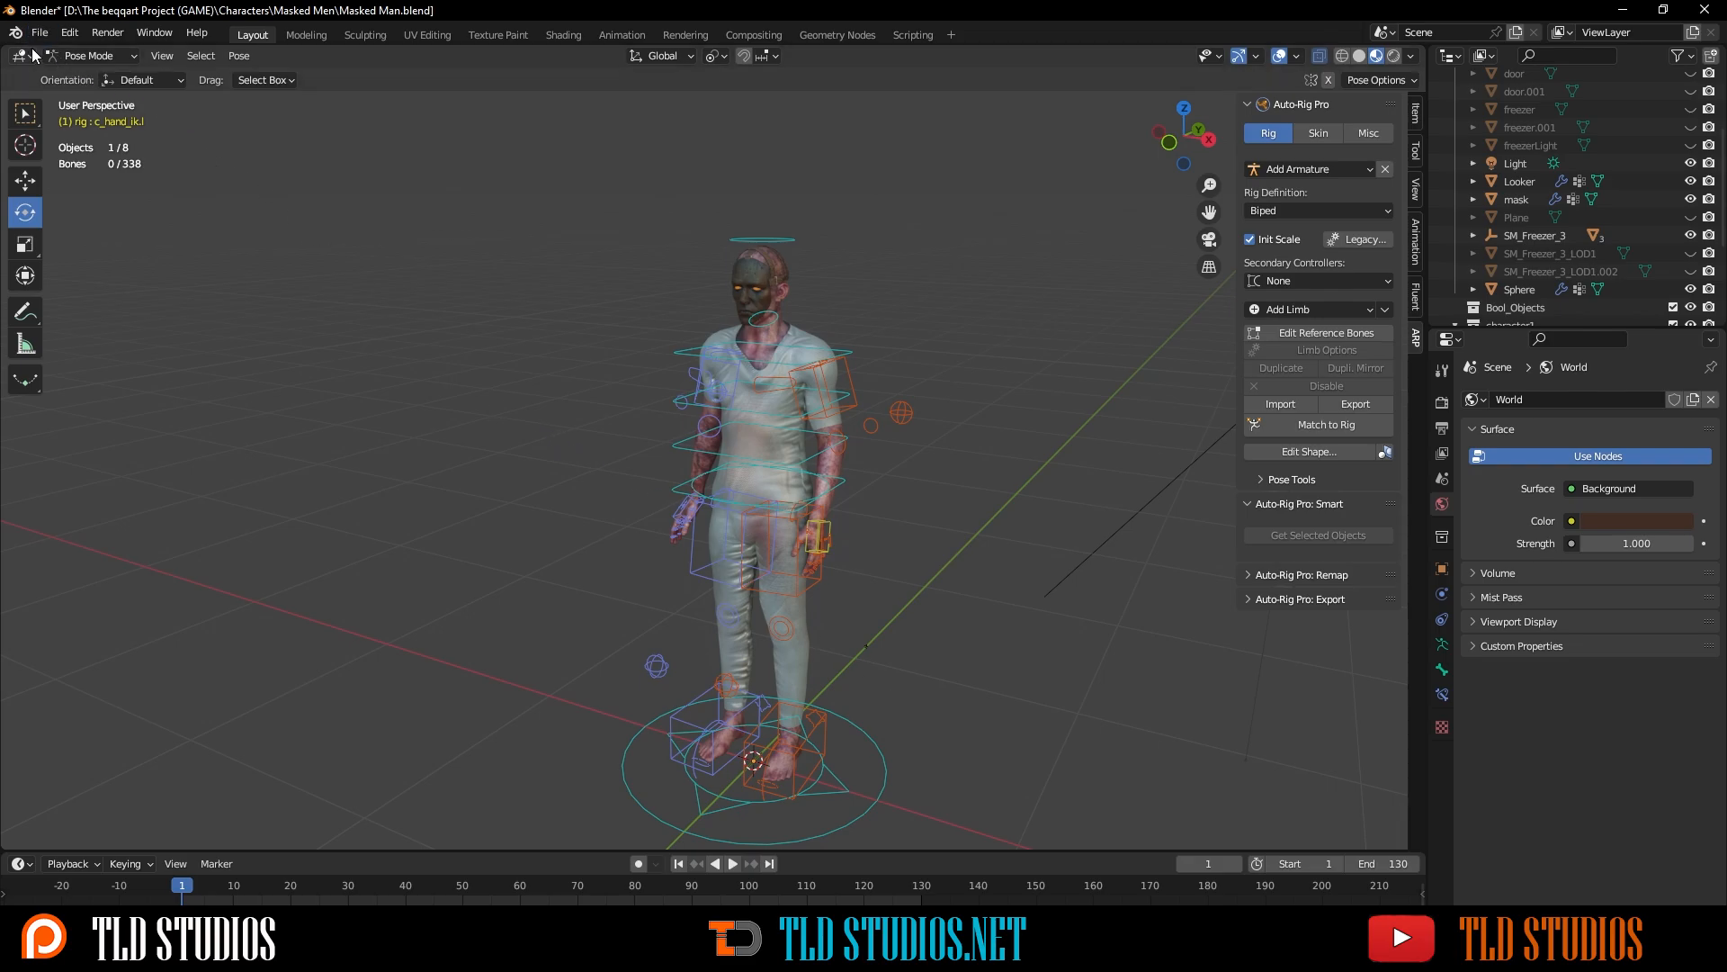
- Switch to Object Mode and select the character's meshes together with the rig
{"action": "middle_click_drag", "start_coordinate": [417, 251], "coordinate": [251, 183]}
{"action": "left_click", "coordinate": [79, 57]}
{"action": "left_click", "coordinate": [90, 77]}
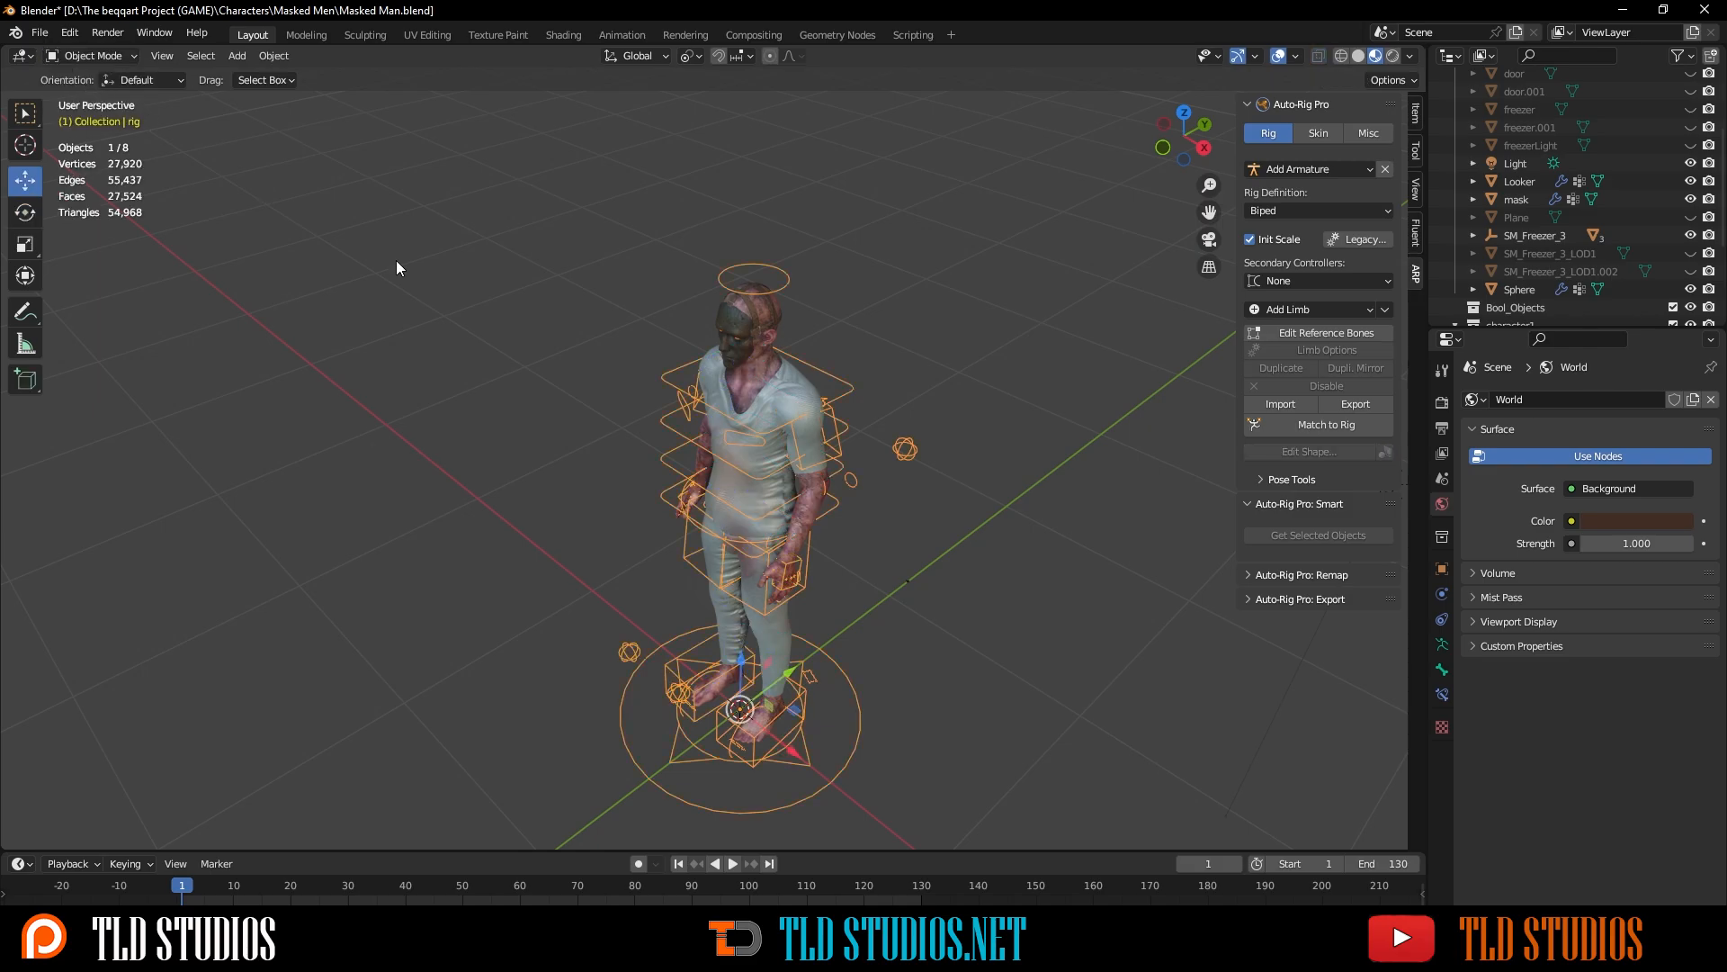
{"action": "middle_click_drag", "start_coordinate": [396, 261], "coordinate": [618, 403]}
{"action": "left_click_drag", "start_coordinate": [523, 283], "coordinate": [816, 715]}
{"action": "middle_click_drag", "start_coordinate": [684, 377], "coordinate": [610, 359]}
{"action": "left_click_drag", "start_coordinate": [589, 275], "coordinate": [801, 758]}
- Start another FBX export of the selection and name the file animation
{"action": "left_click", "coordinate": [39, 33]}
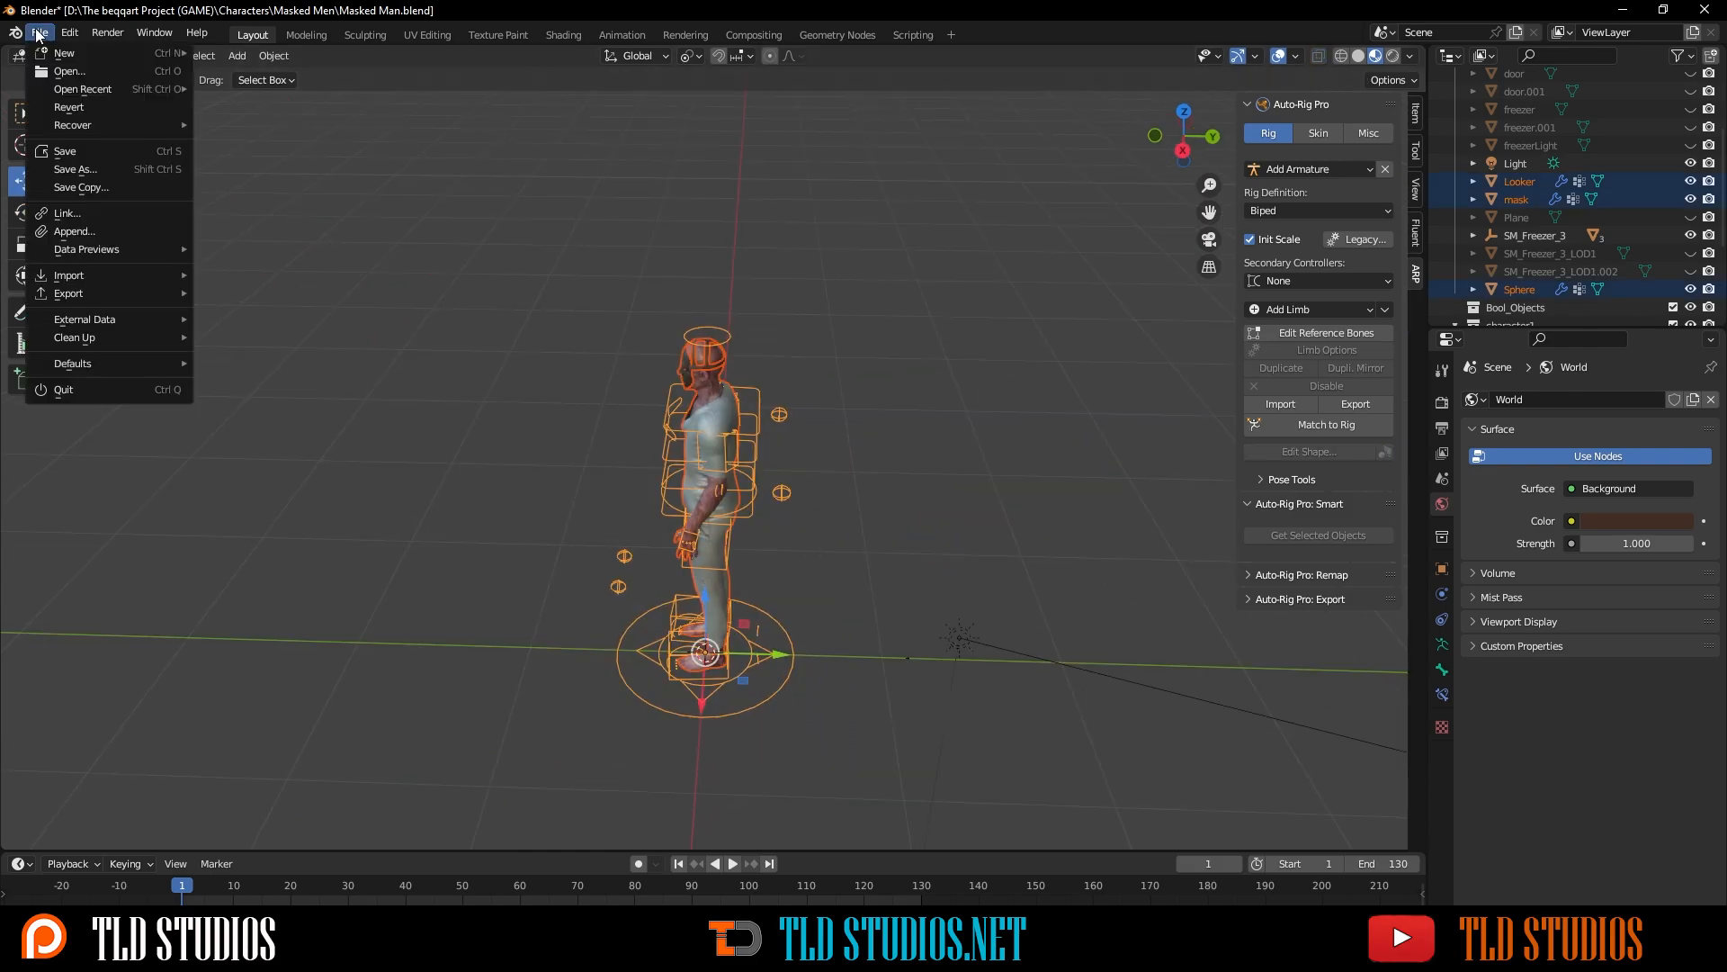
{"action": "mouse_move", "coordinate": [110, 295]}
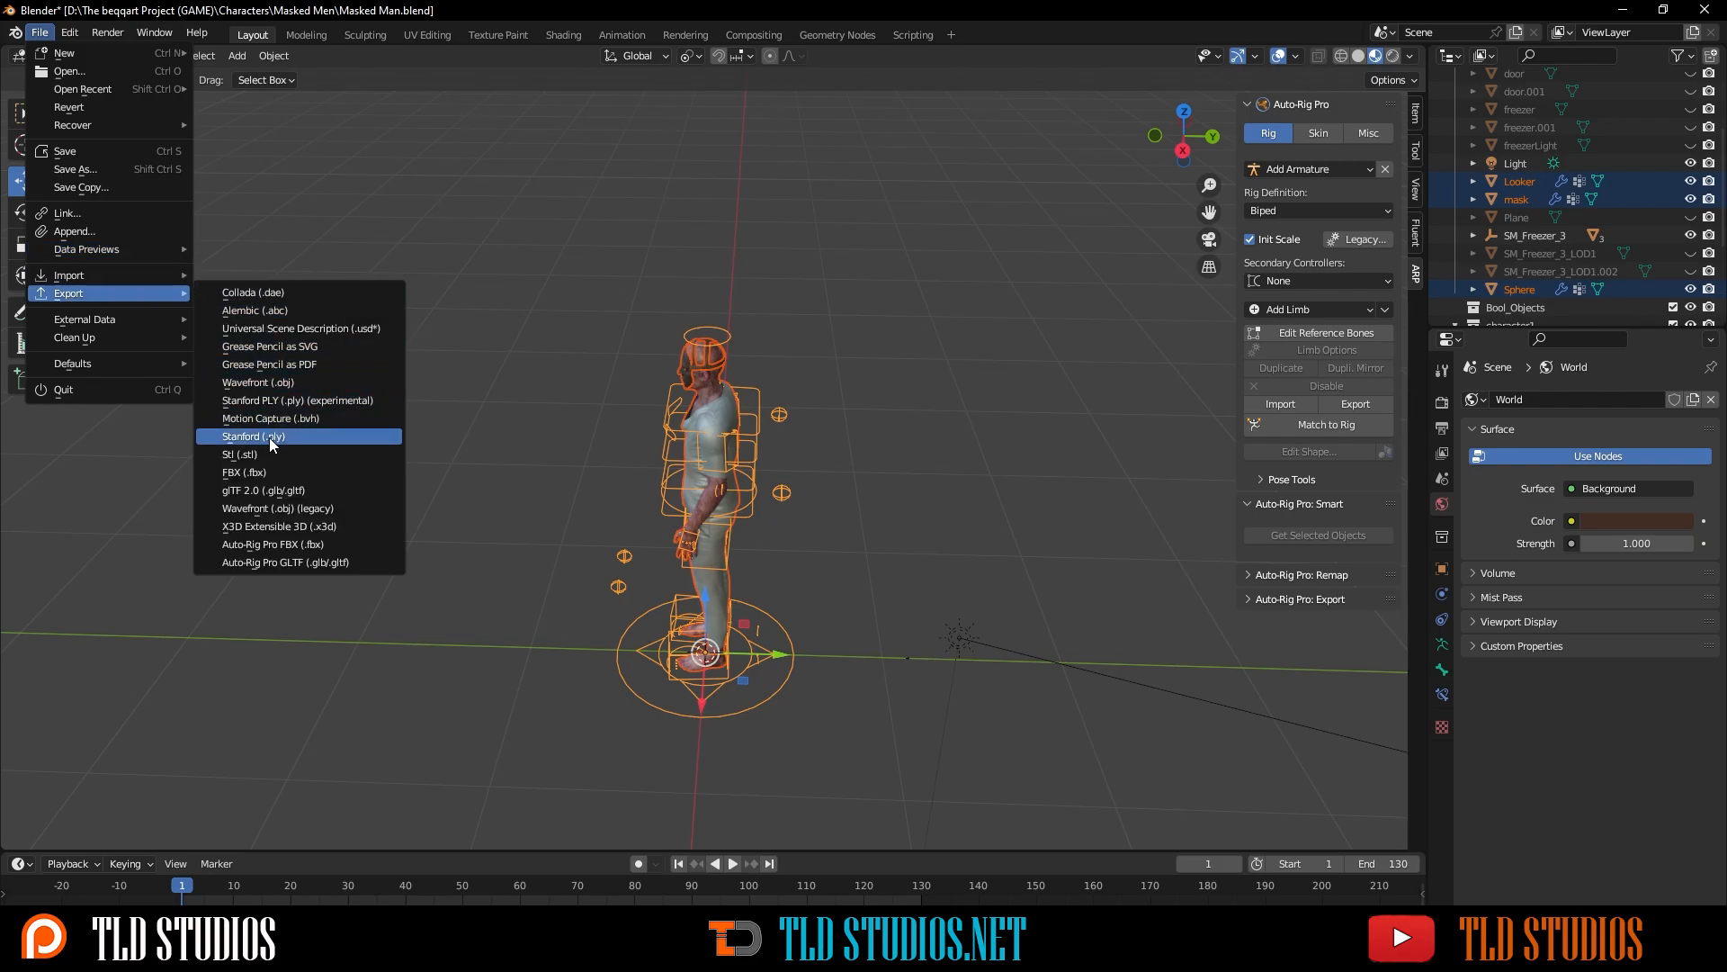
{"action": "left_click", "coordinate": [267, 467]}
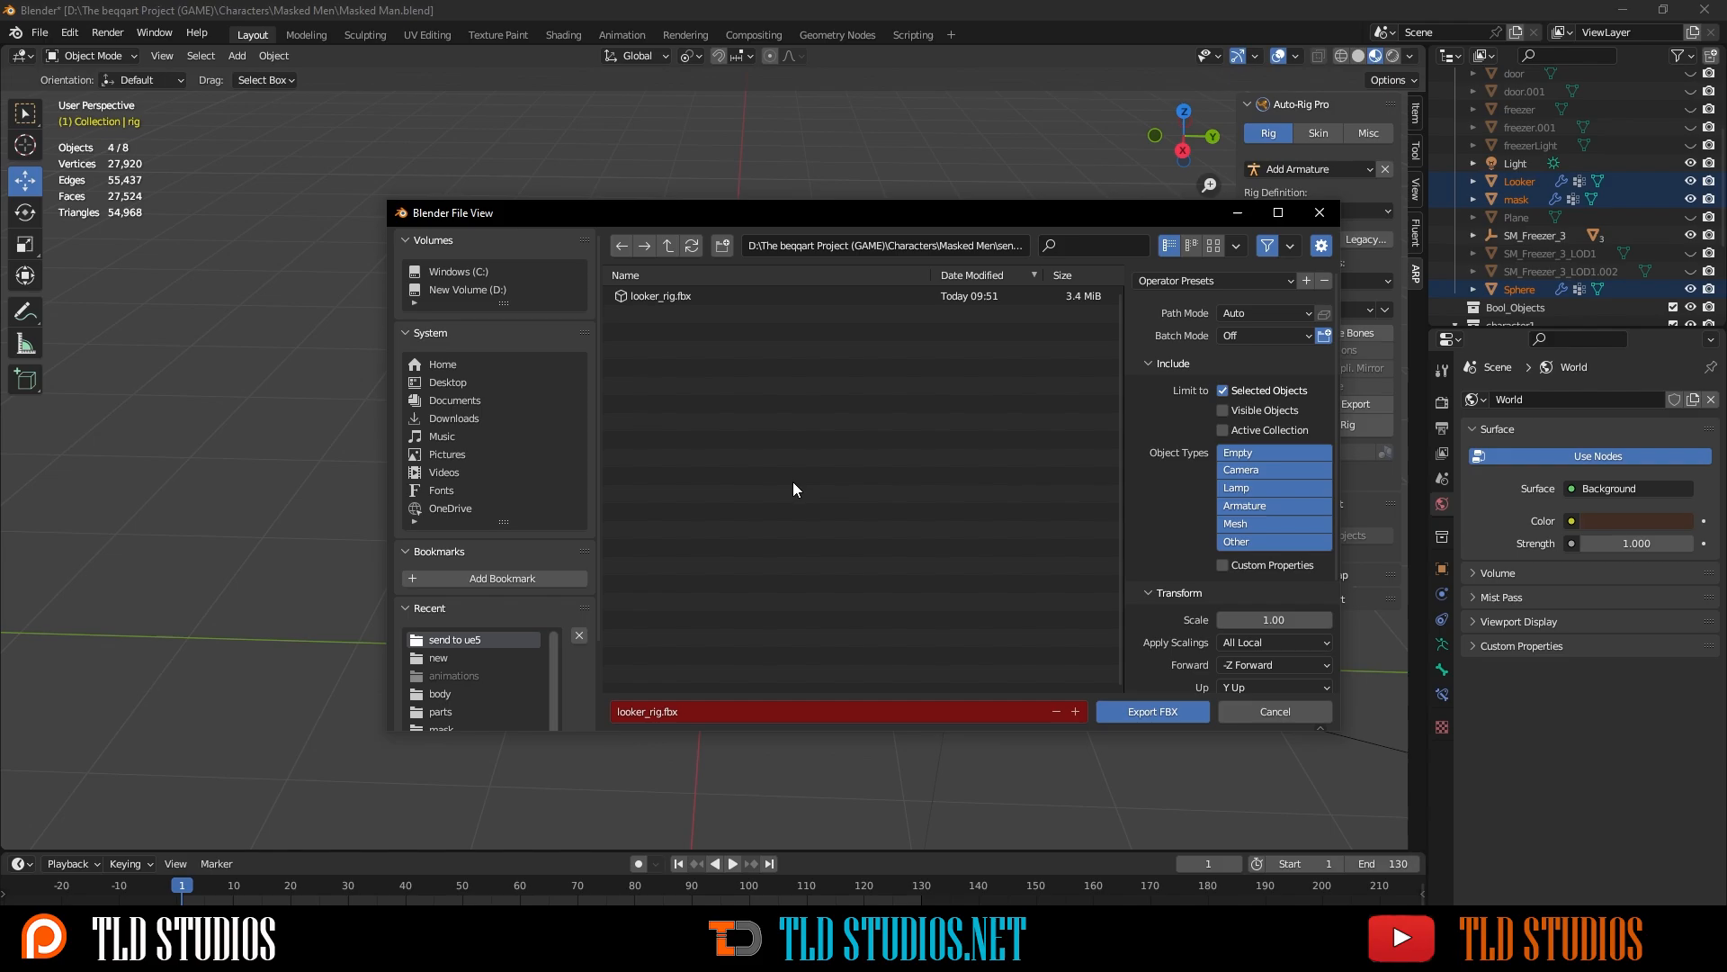
{"action": "left_click", "coordinate": [717, 720]}
{"action": "type", "text": "animation"}
{"action": "left_click", "coordinate": [1170, 494]}
- Enable Bake Animation with NLA Strips and All Actions off, and export the animation FBX
{"action": "scroll", "coordinate": [1170, 494], "scroll_direction": "down", "scroll_amount": 3}
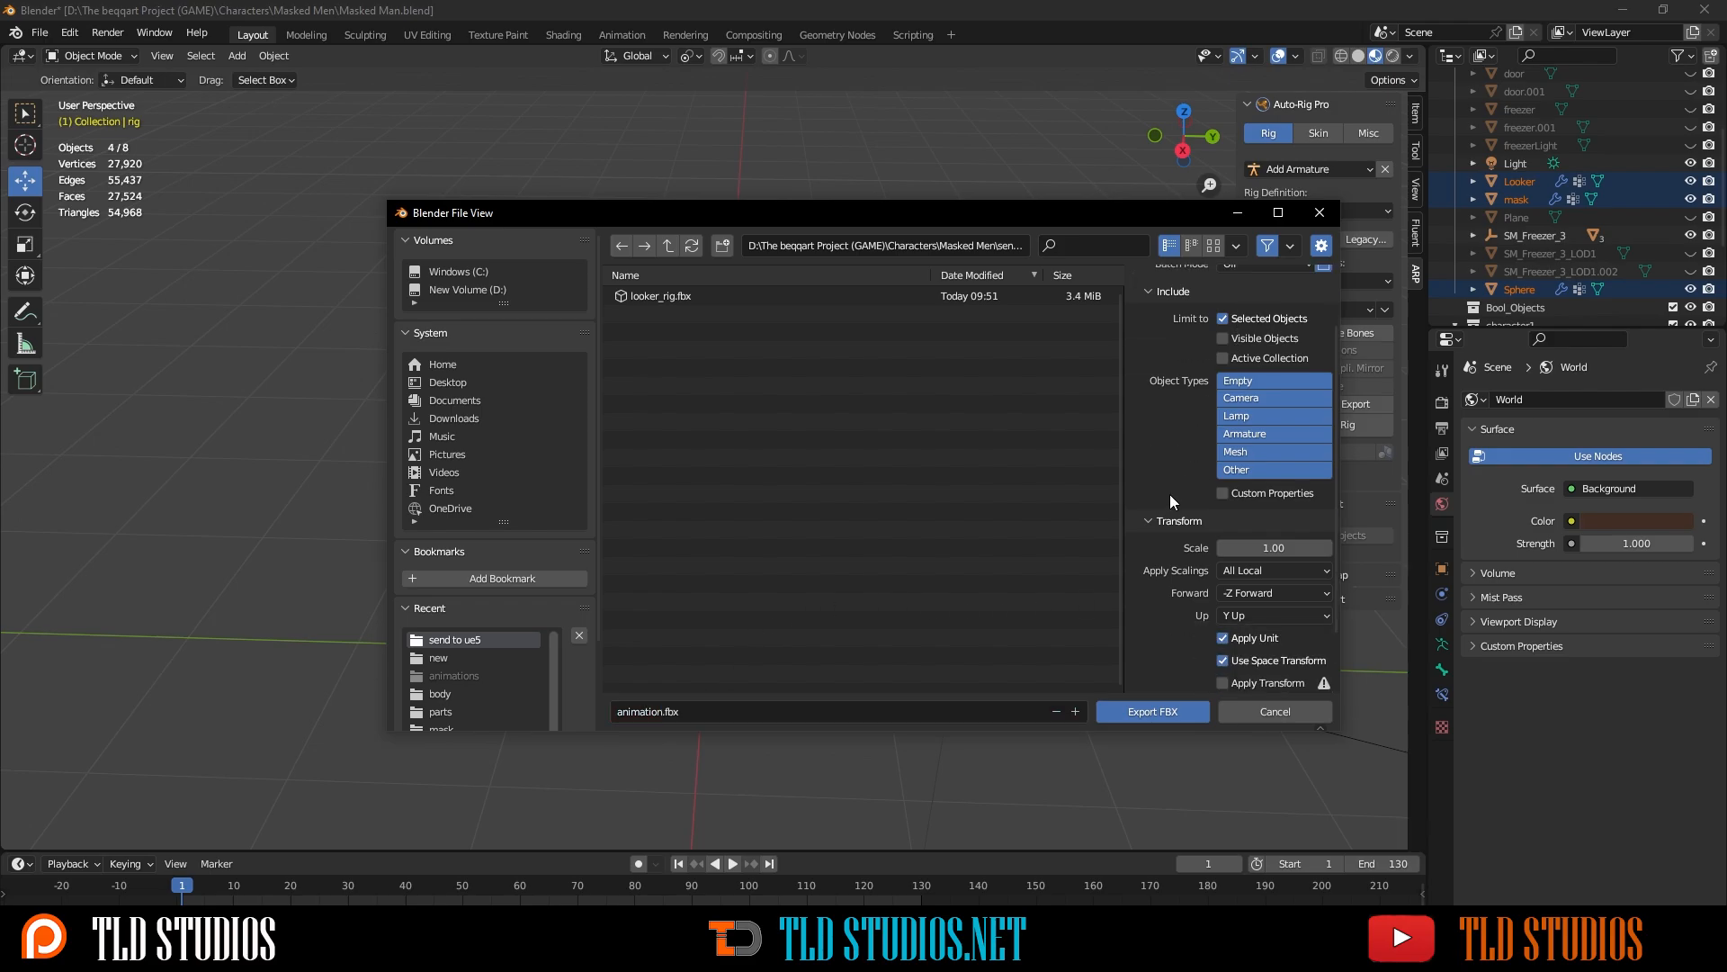
{"action": "scroll", "coordinate": [1150, 633], "scroll_direction": "down", "scroll_amount": 1}
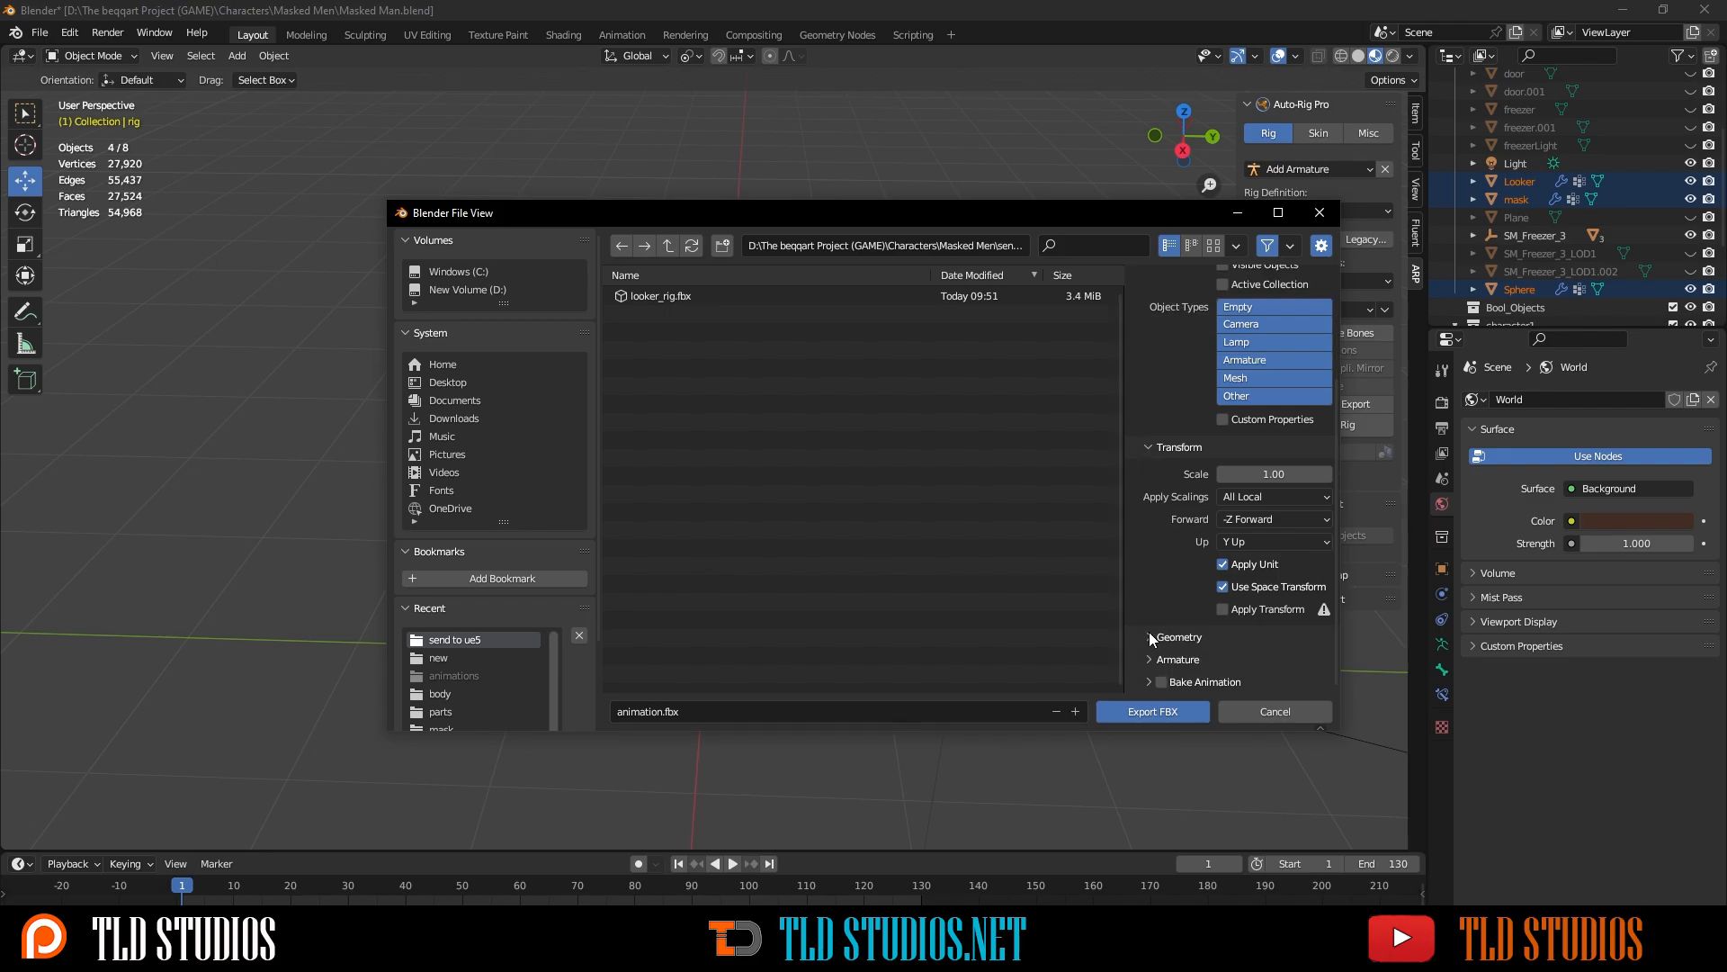
{"action": "left_click", "coordinate": [1149, 681]}
{"action": "scroll", "coordinate": [1154, 643], "scroll_direction": "down", "scroll_amount": 3}
{"action": "scroll", "coordinate": [1161, 621], "scroll_direction": "down", "scroll_amount": 1}
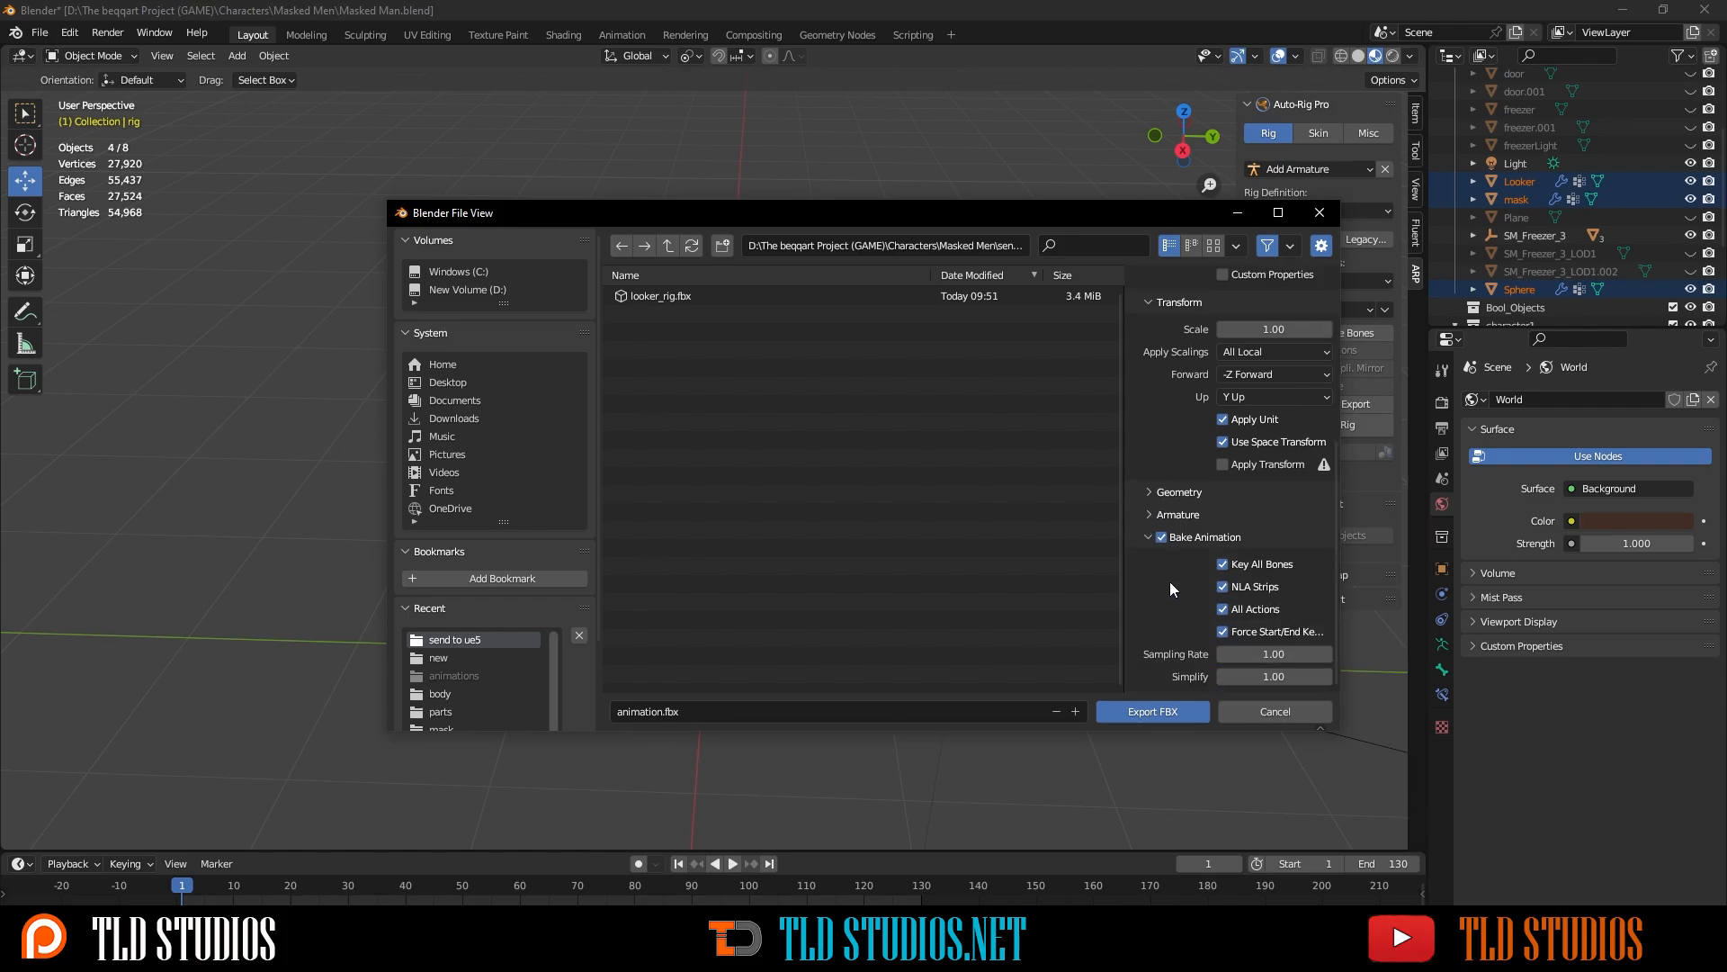
{"action": "left_click", "coordinate": [1221, 591]}
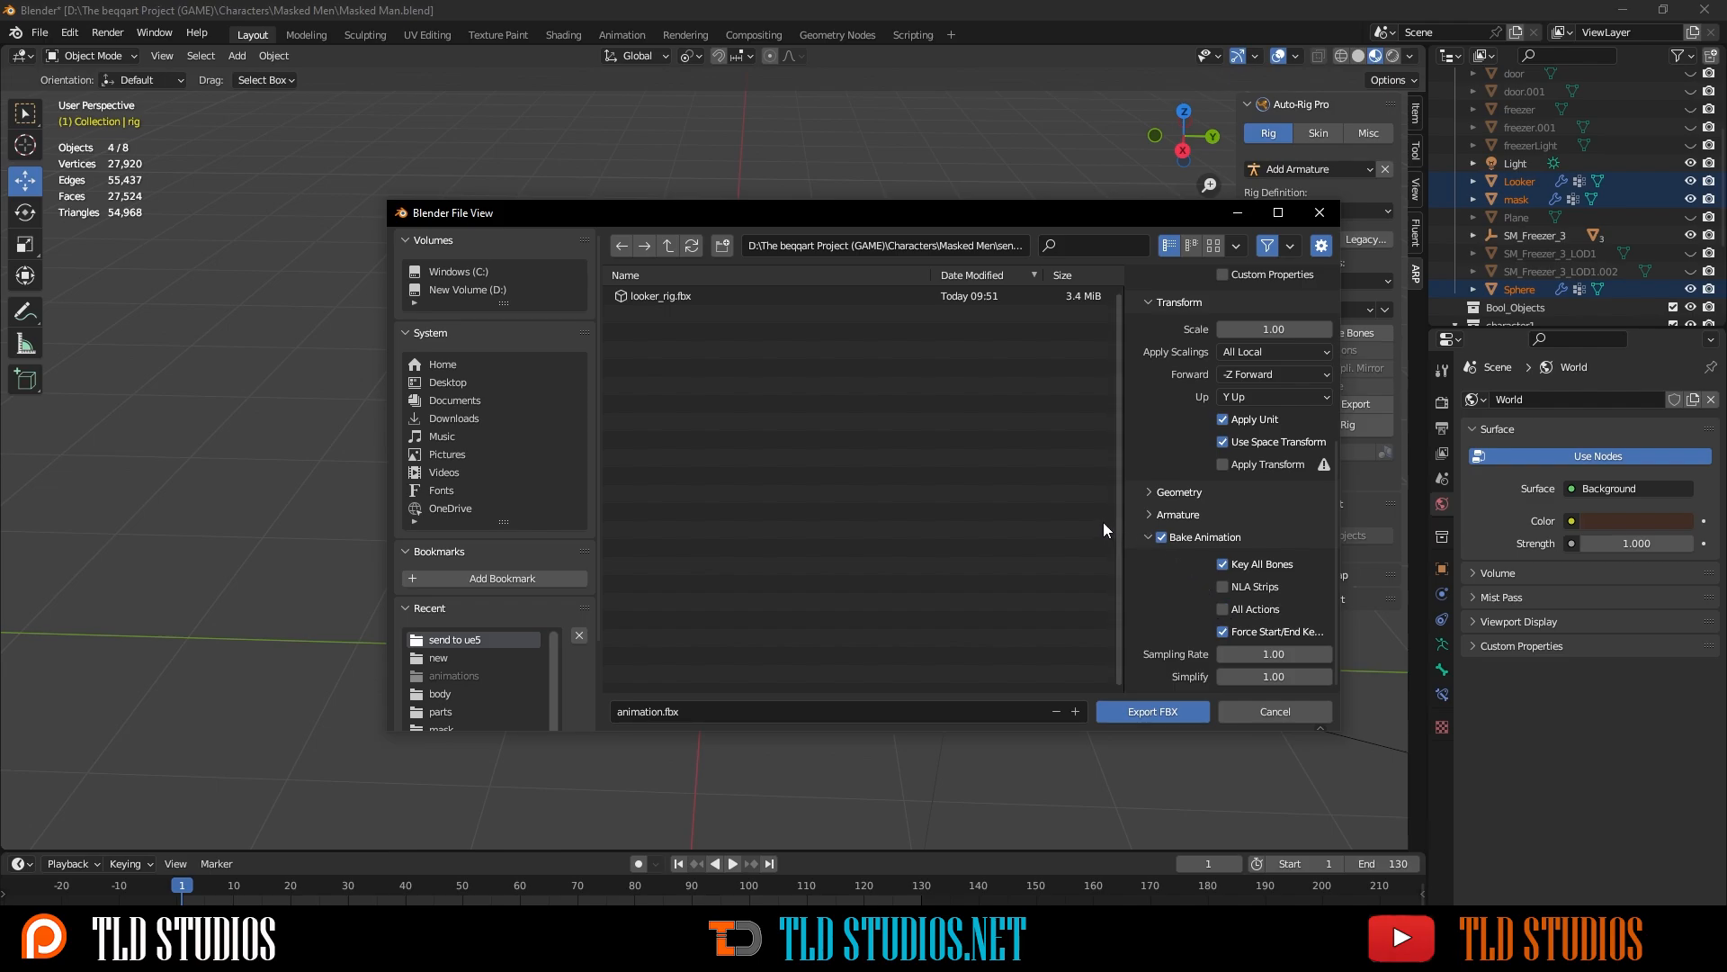
{"action": "left_click", "coordinate": [1165, 710]}
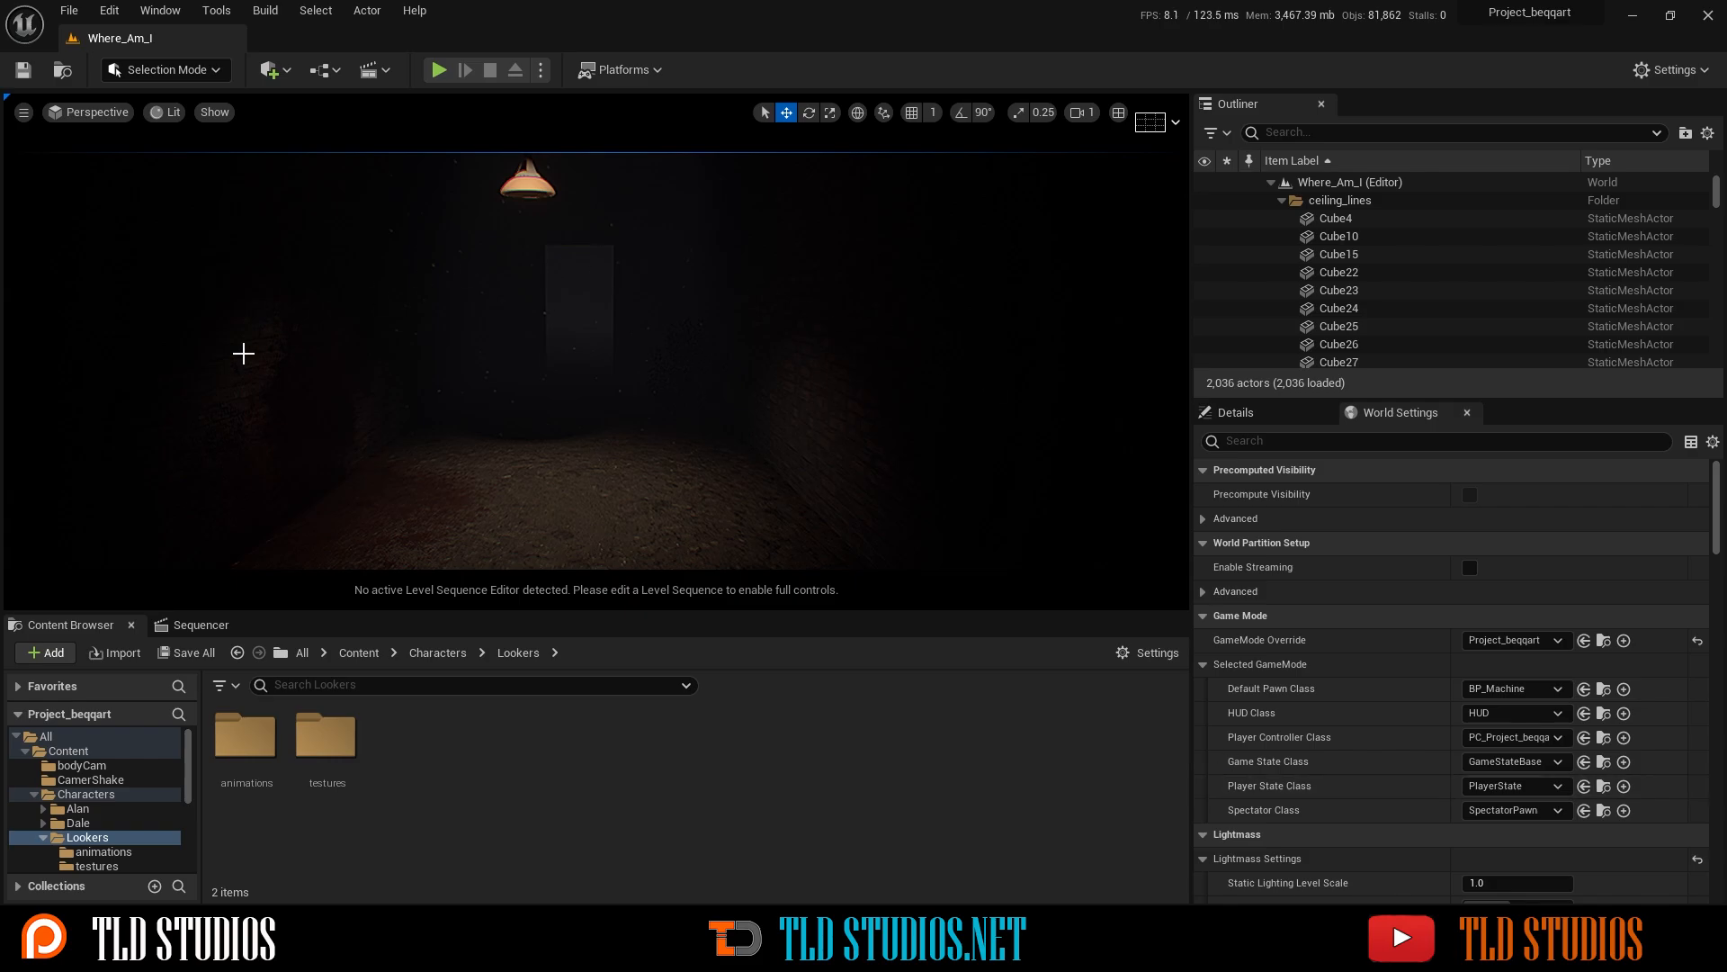
- Switch to Unreal Editor, start an import into the Lookers folder, and browse to "send to ue5" under Characters > Masked Men on drive D
{"action": "left_click", "coordinate": [120, 661]}
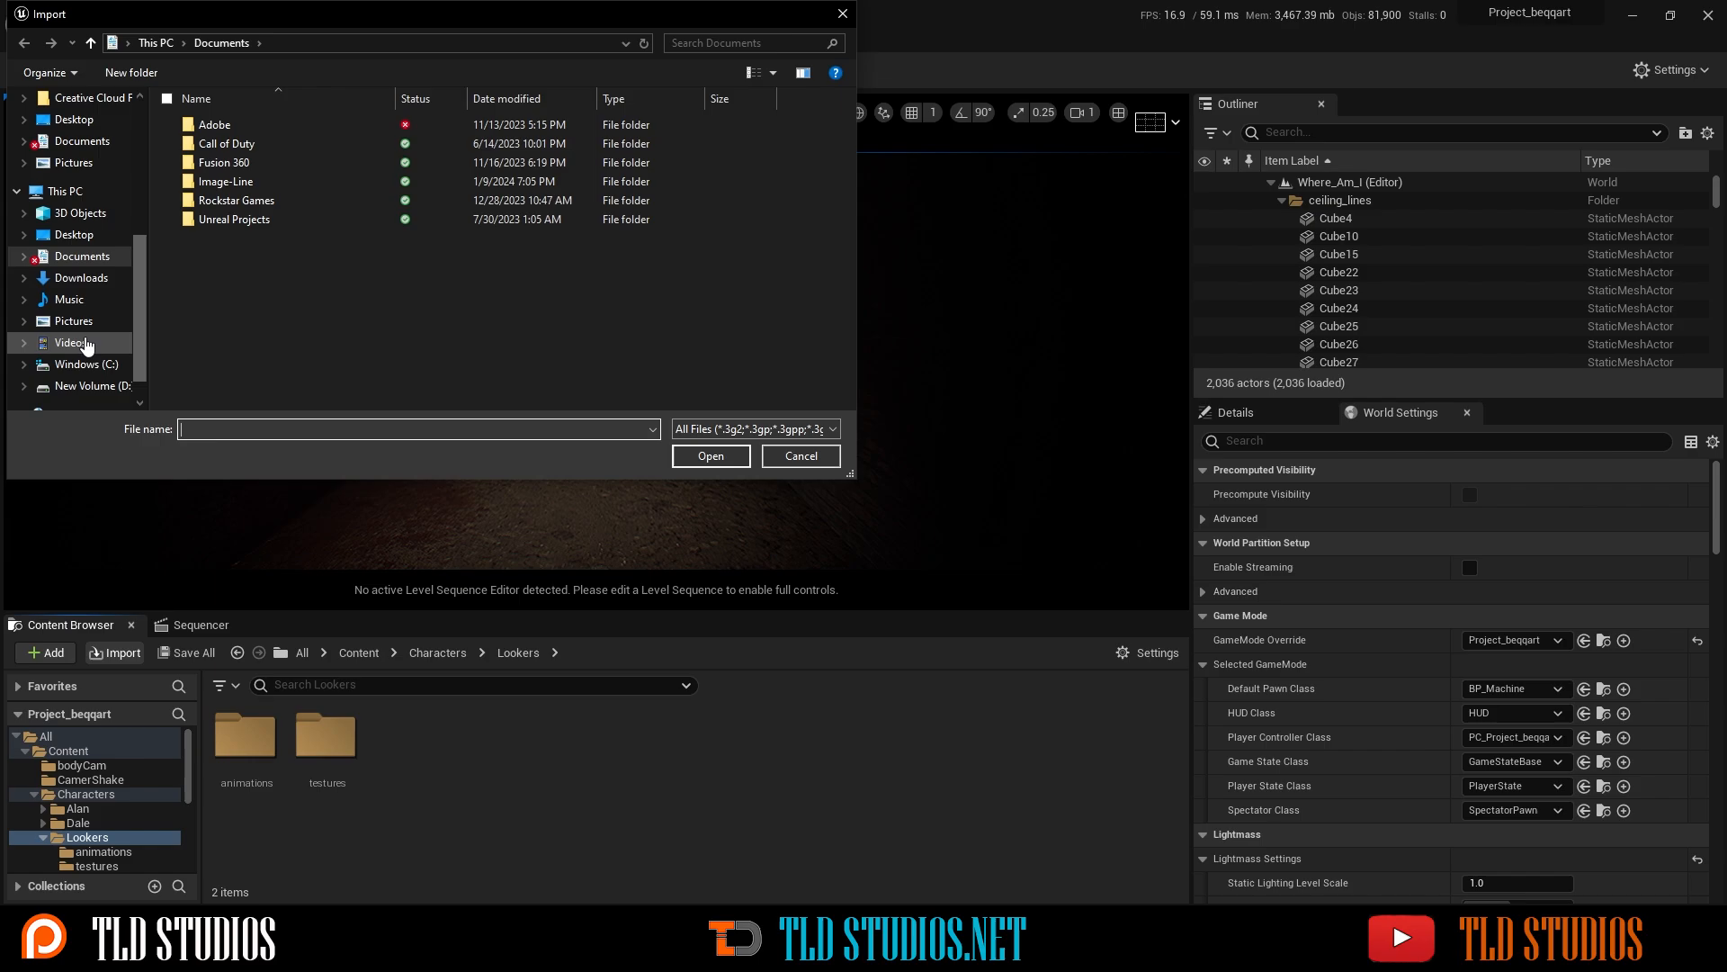
{"action": "left_click", "coordinate": [88, 385]}
{"action": "scroll", "coordinate": [303, 305], "scroll_direction": "down", "scroll_amount": 11}
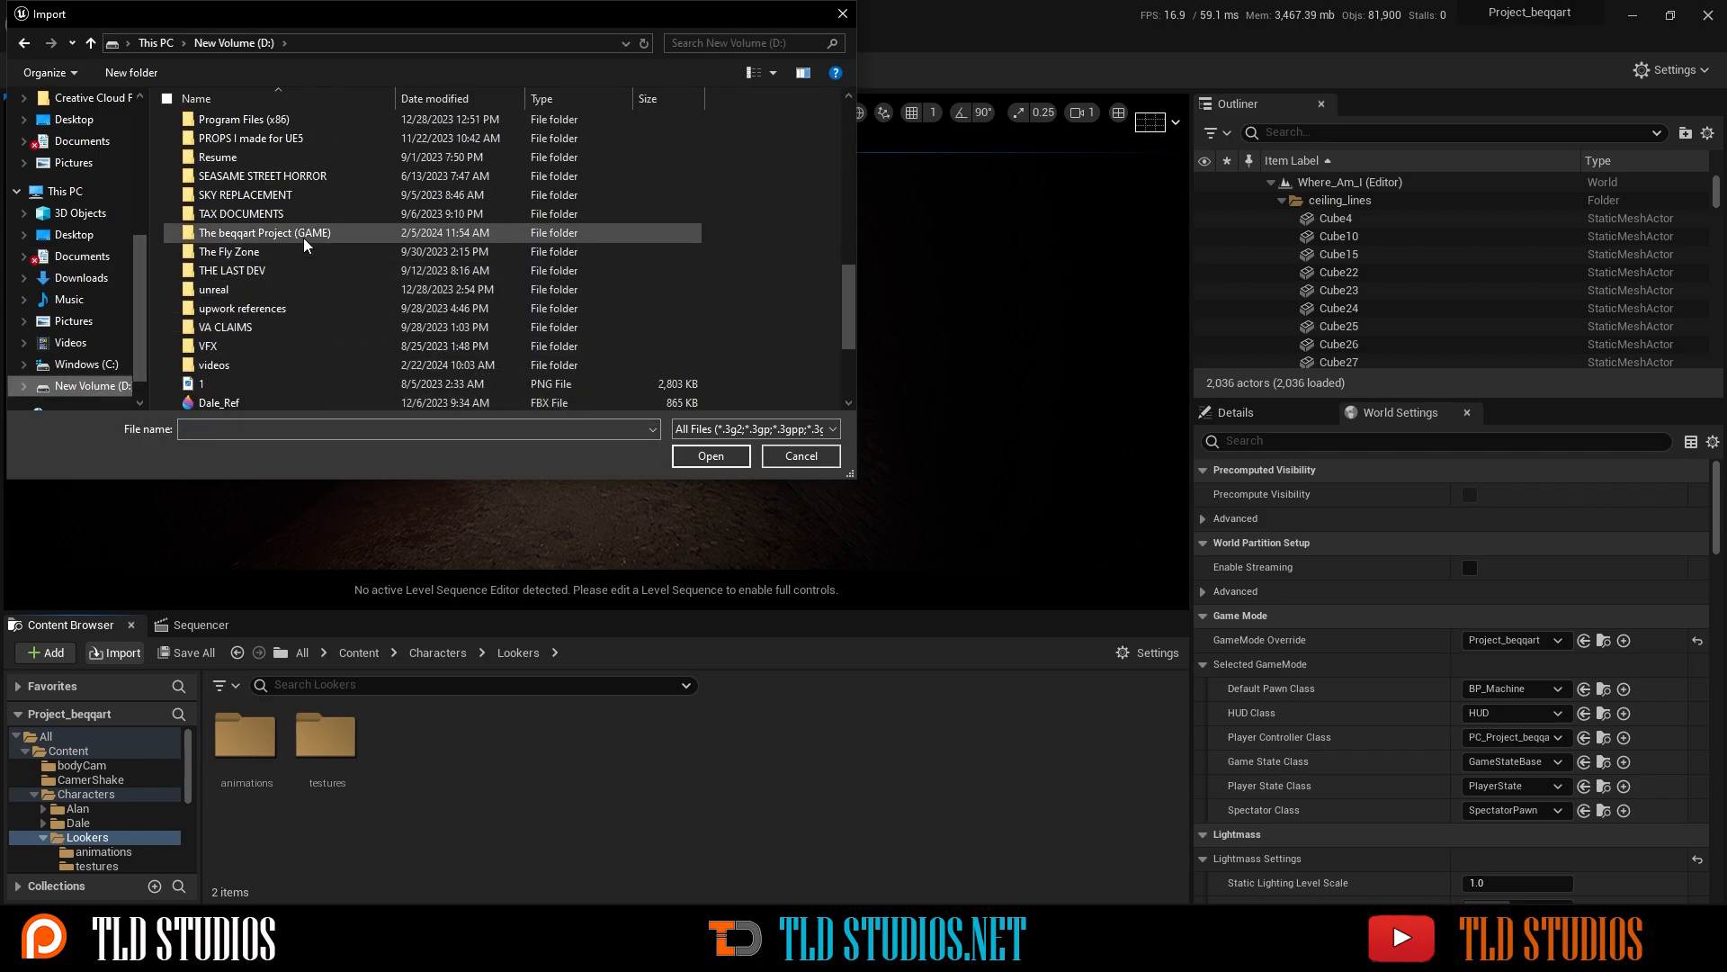
{"action": "double_click", "coordinate": [261, 191]}
{"action": "double_click", "coordinate": [257, 161]}
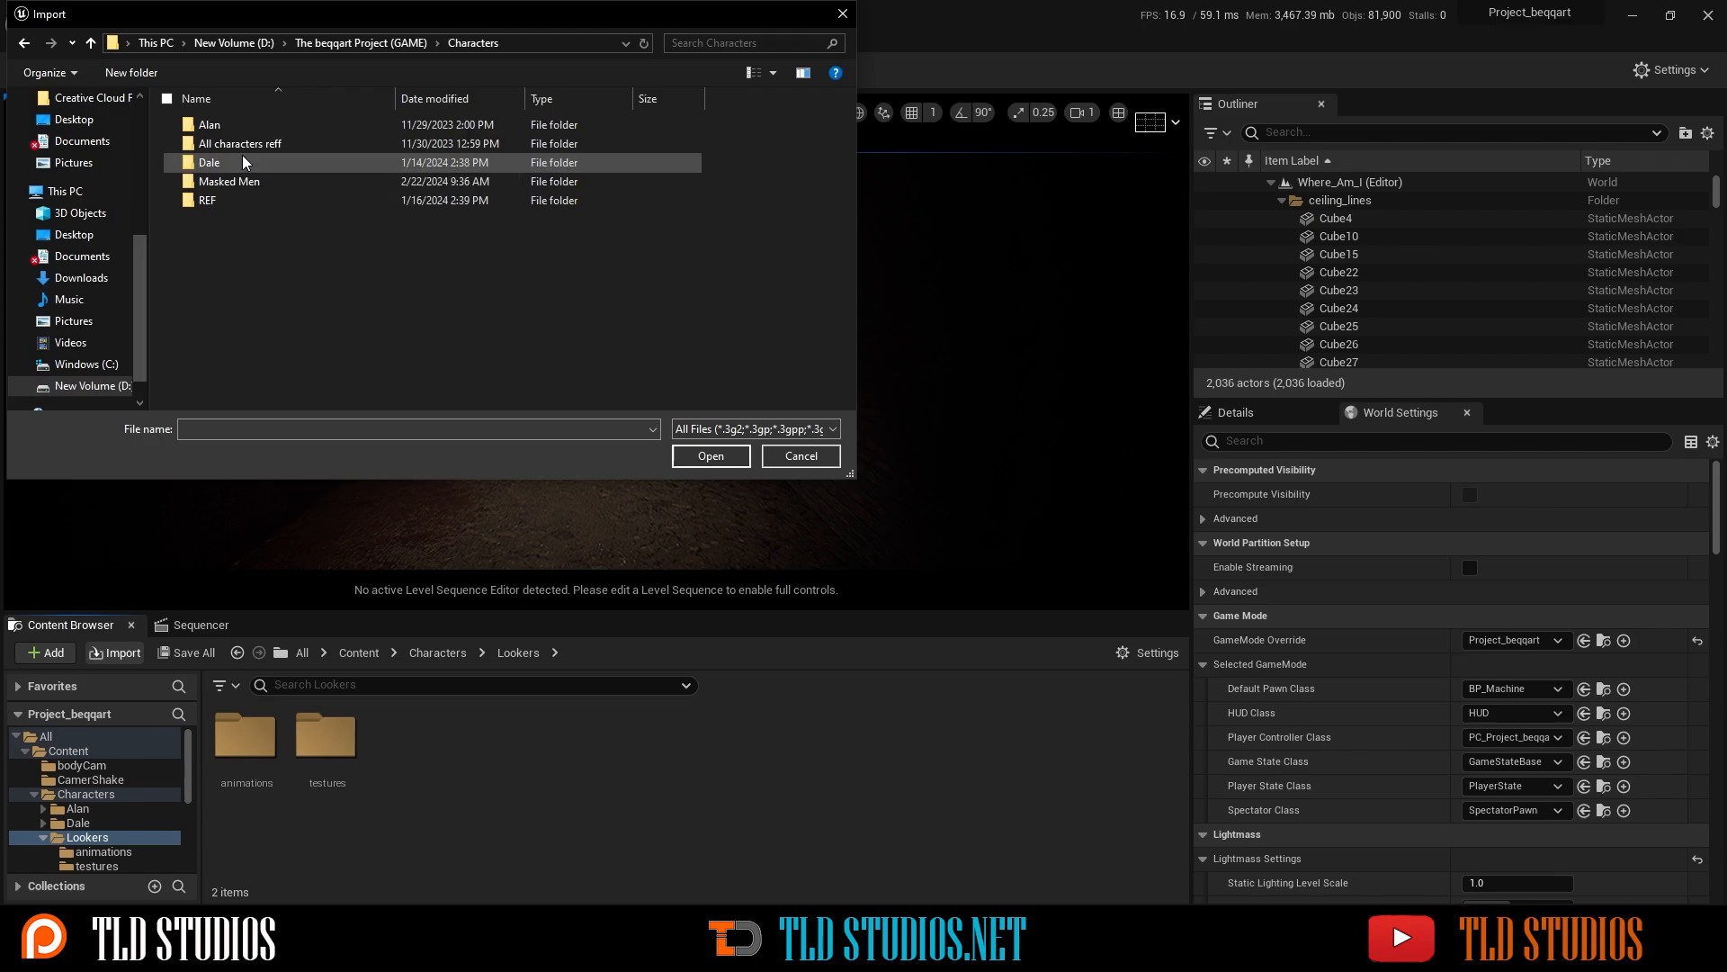
{"action": "double_click", "coordinate": [248, 181]}
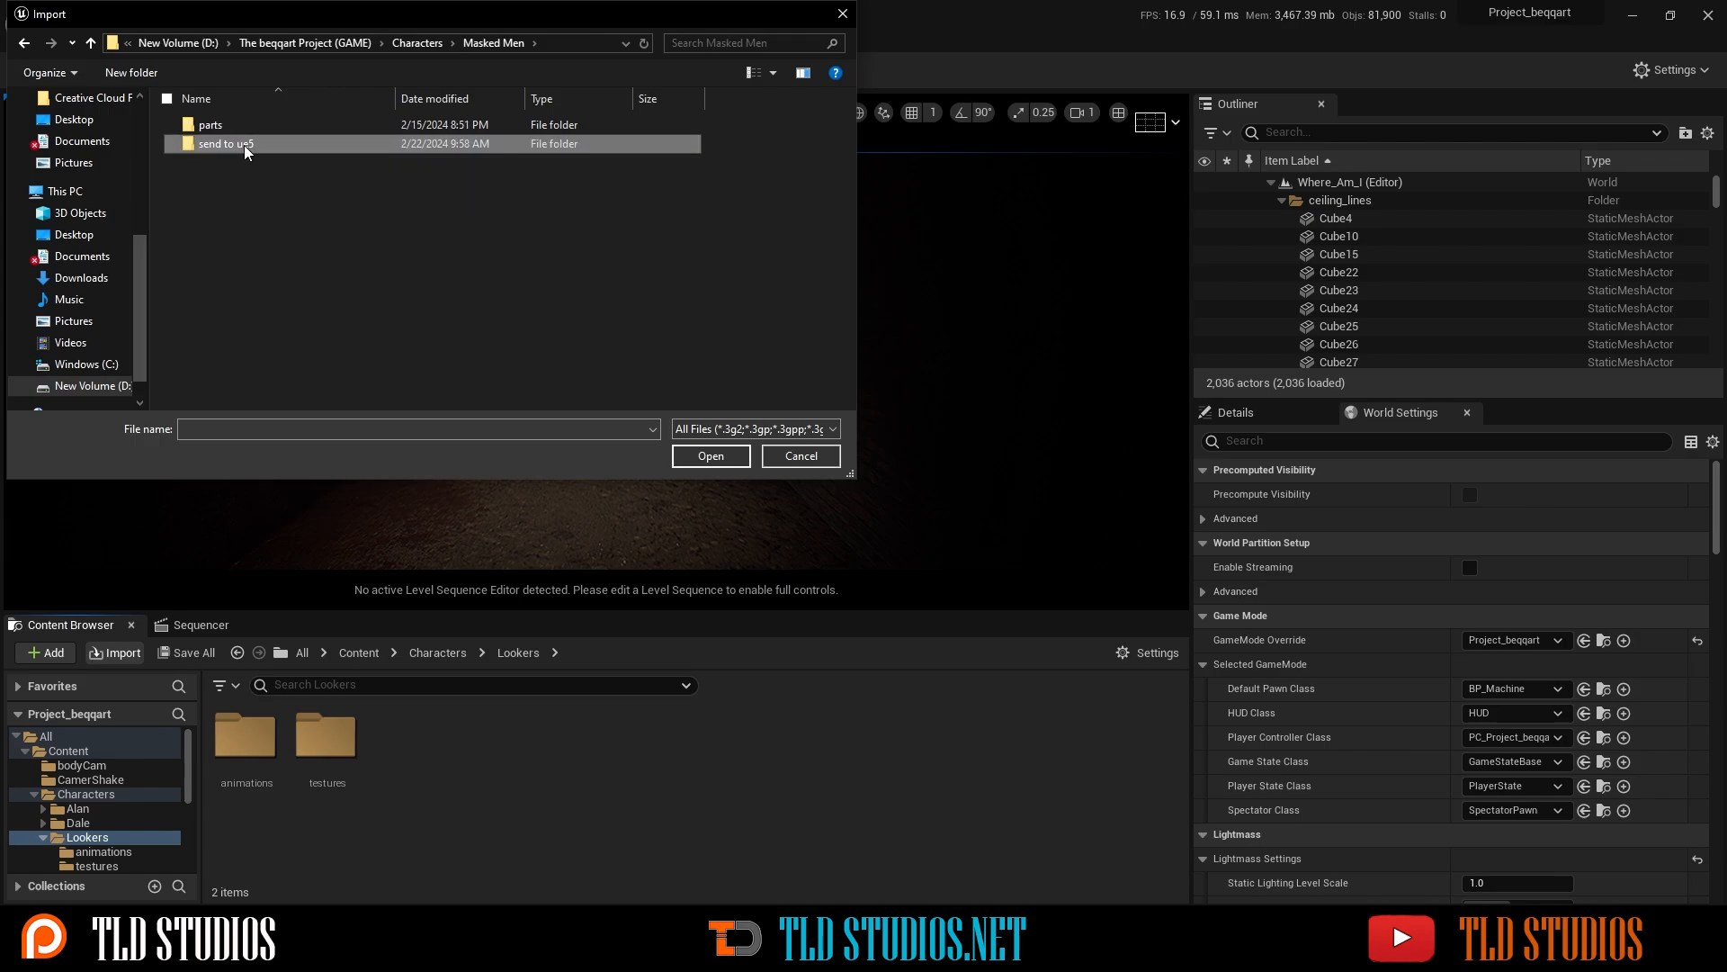
{"action": "double_click", "coordinate": [241, 148]}
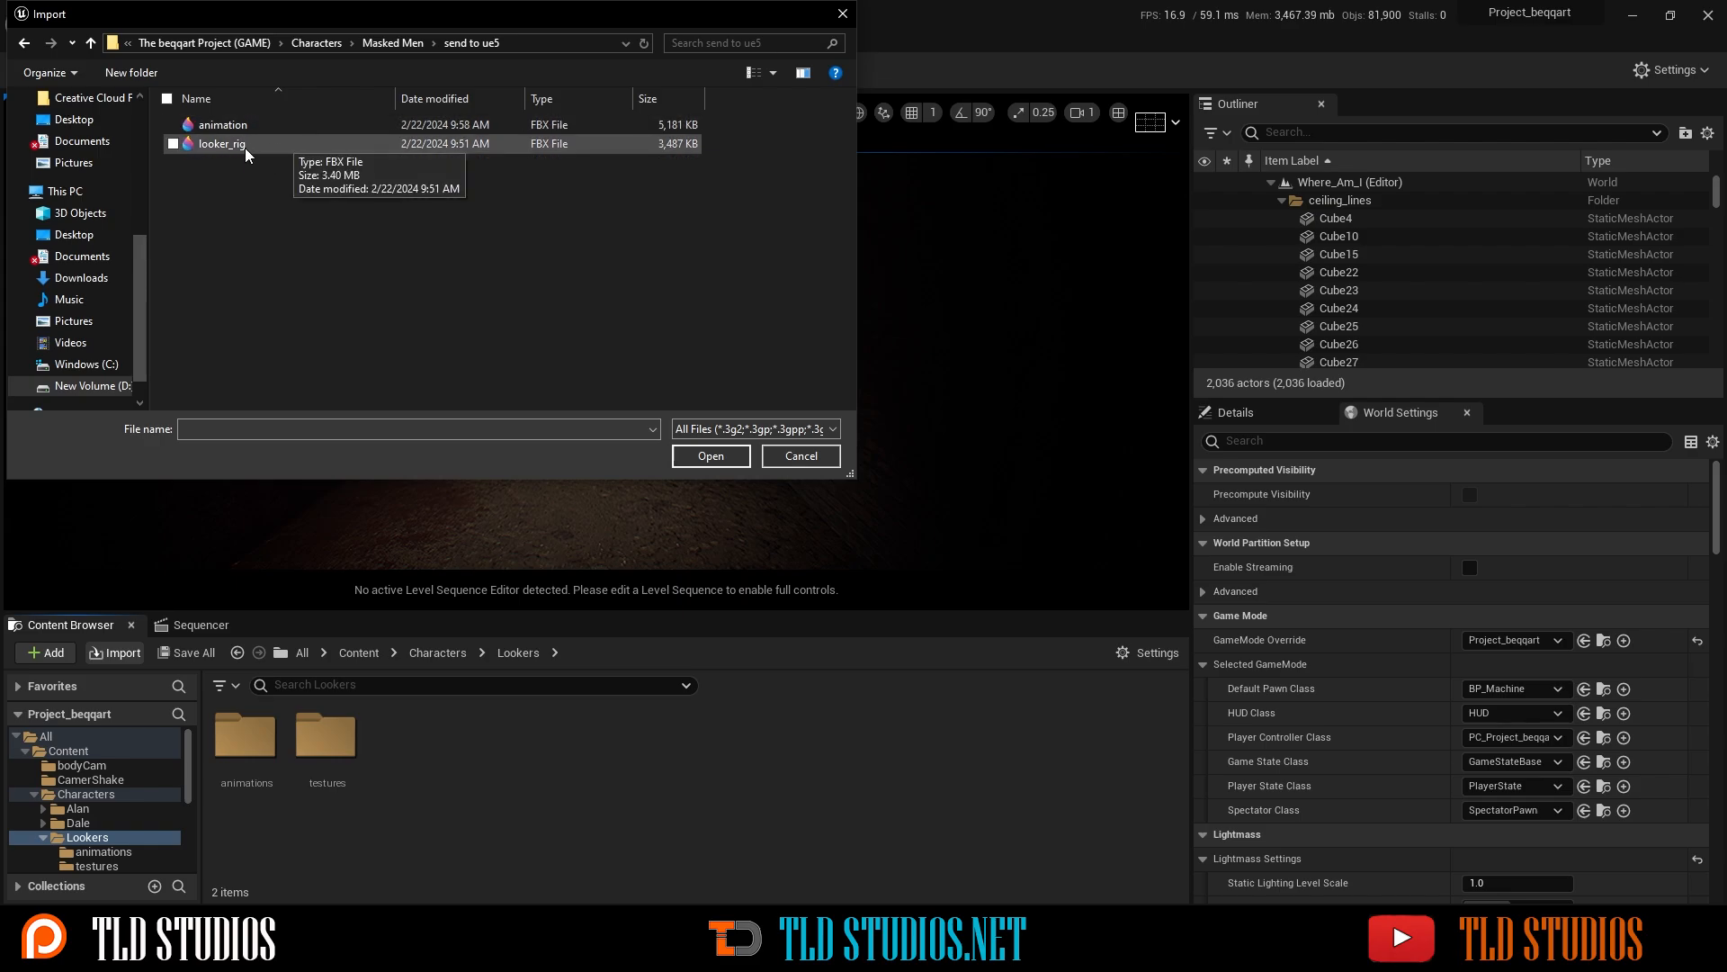
- Import looker_rig as a skeletal mesh with Import Animations off, and dismiss the message log
{"action": "left_click", "coordinate": [235, 145]}
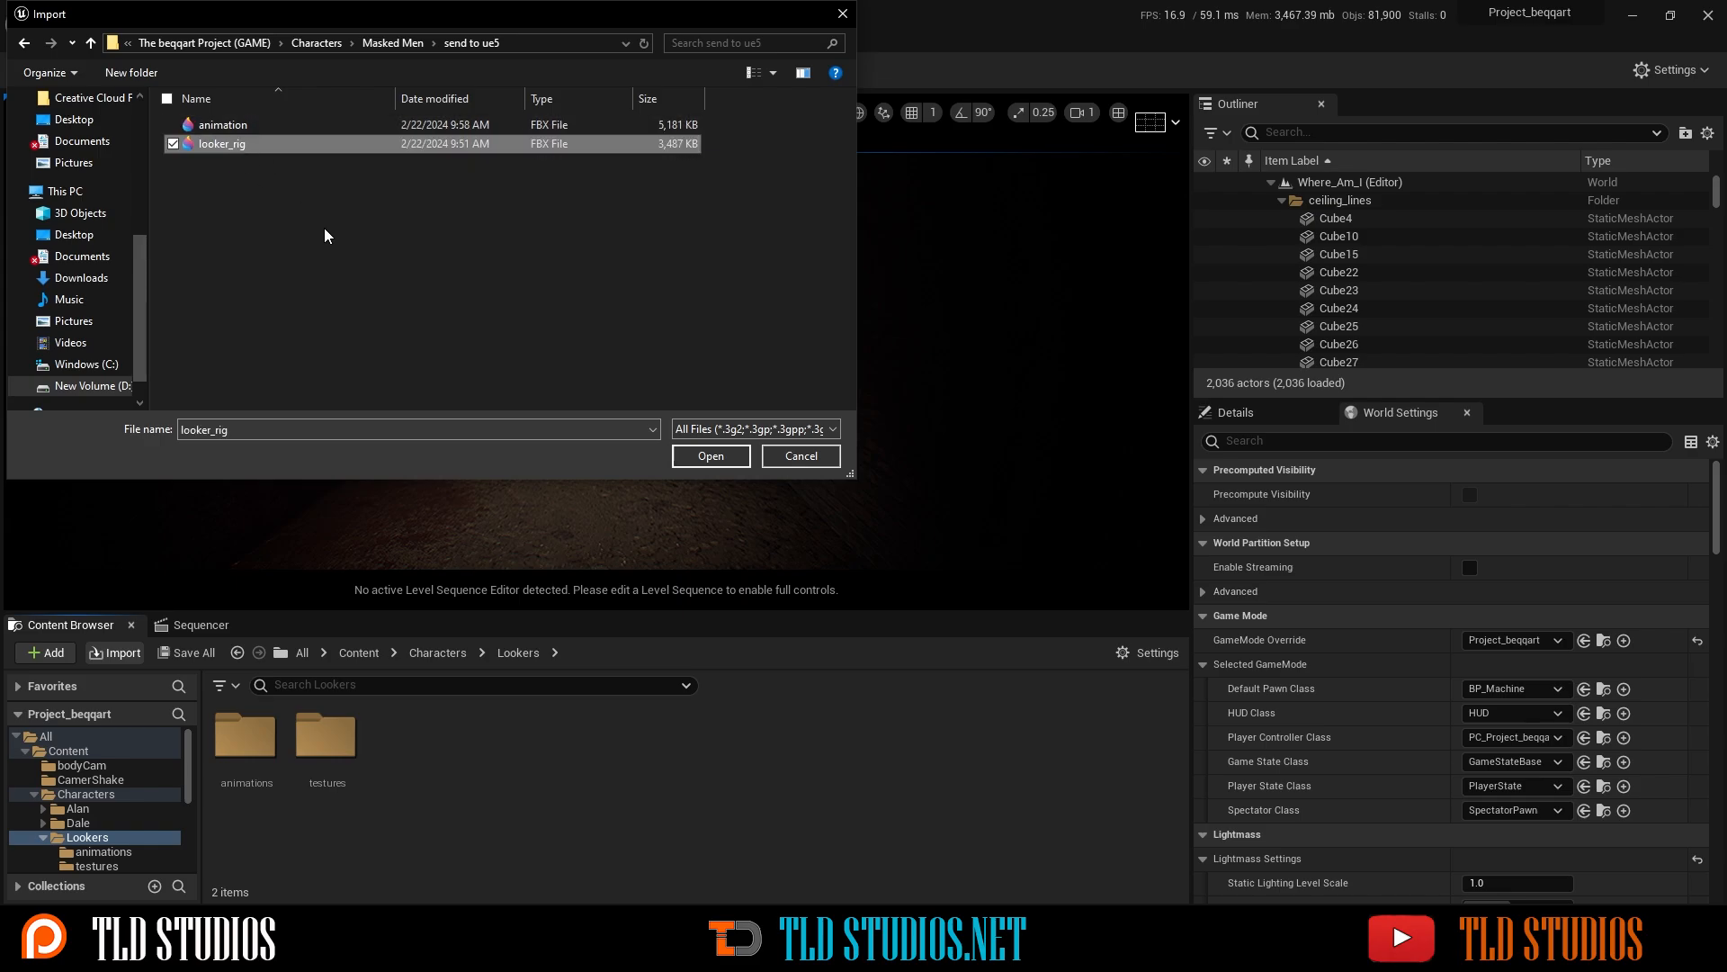
{"action": "left_click", "coordinate": [707, 458]}
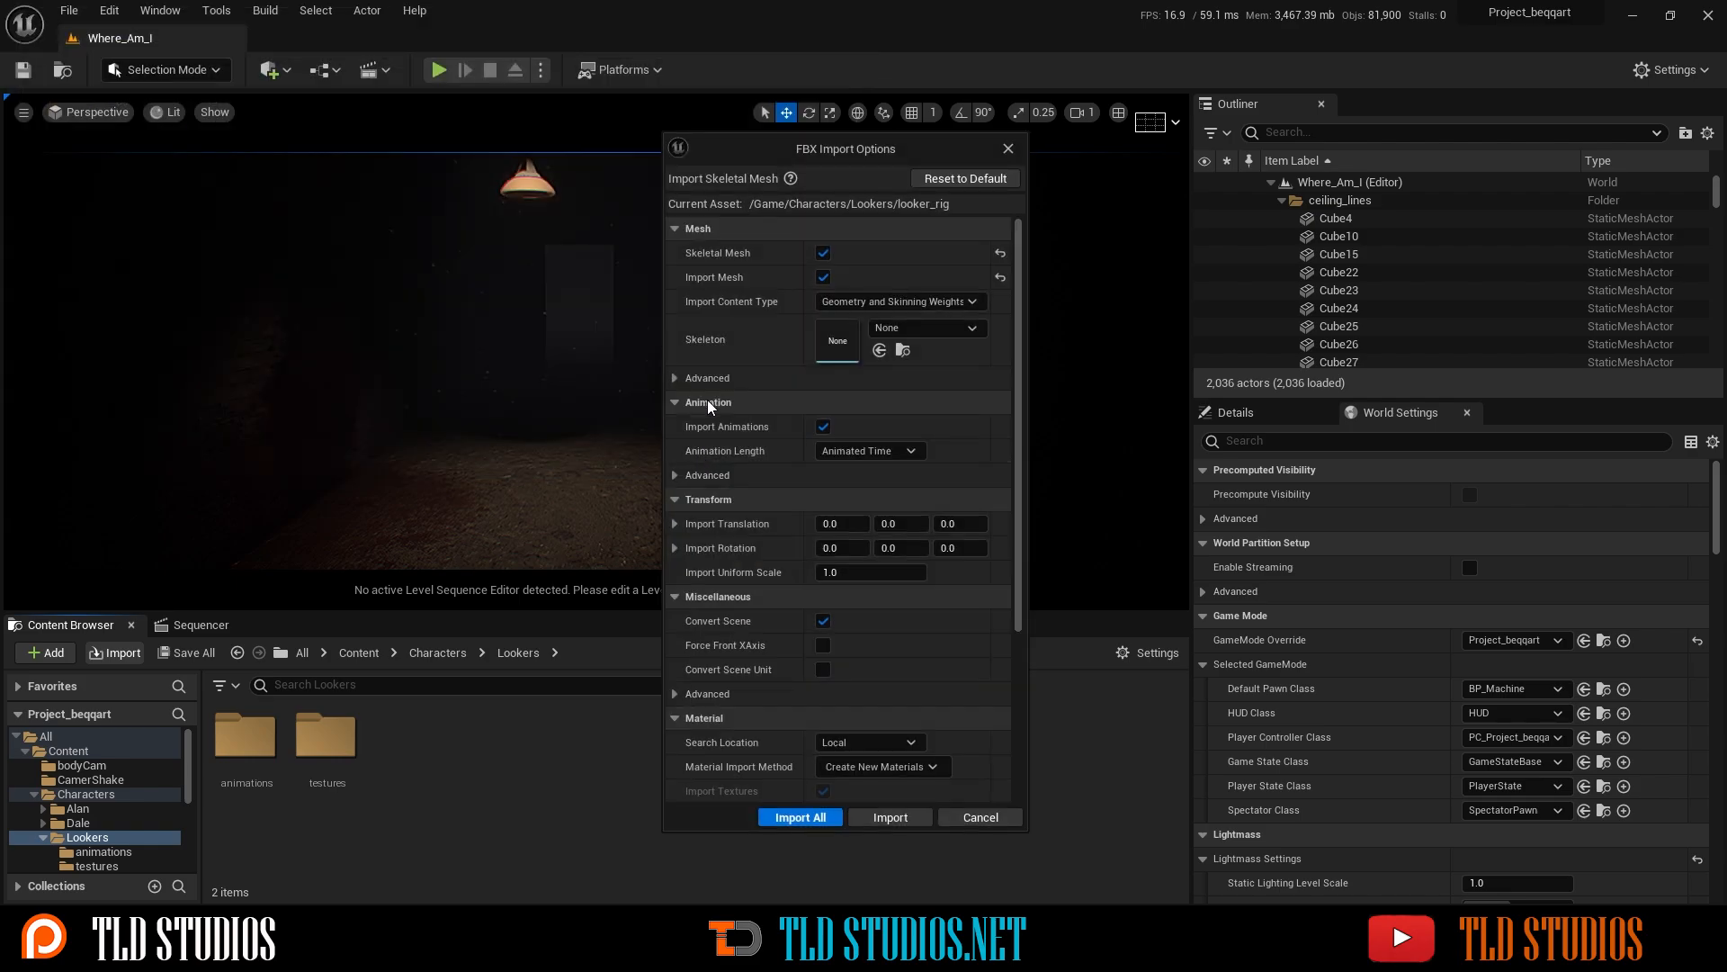
{"action": "left_click_drag", "start_coordinate": [828, 150], "coordinate": [485, 132]}
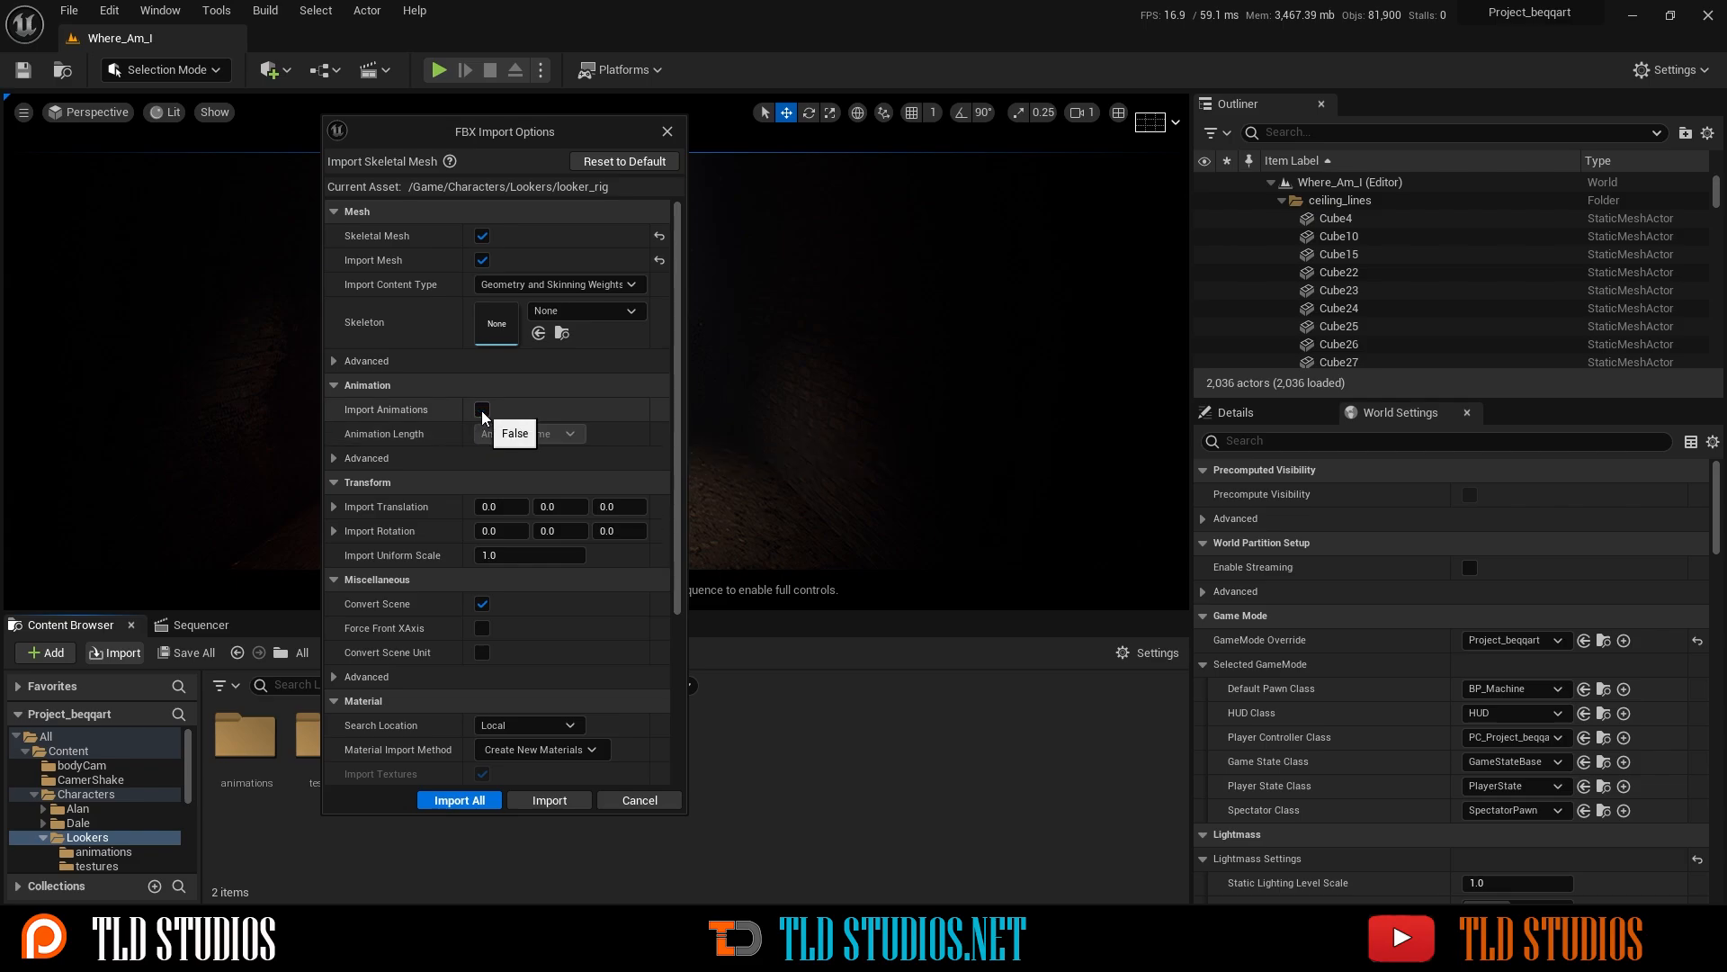
{"action": "left_click", "coordinate": [482, 411]}
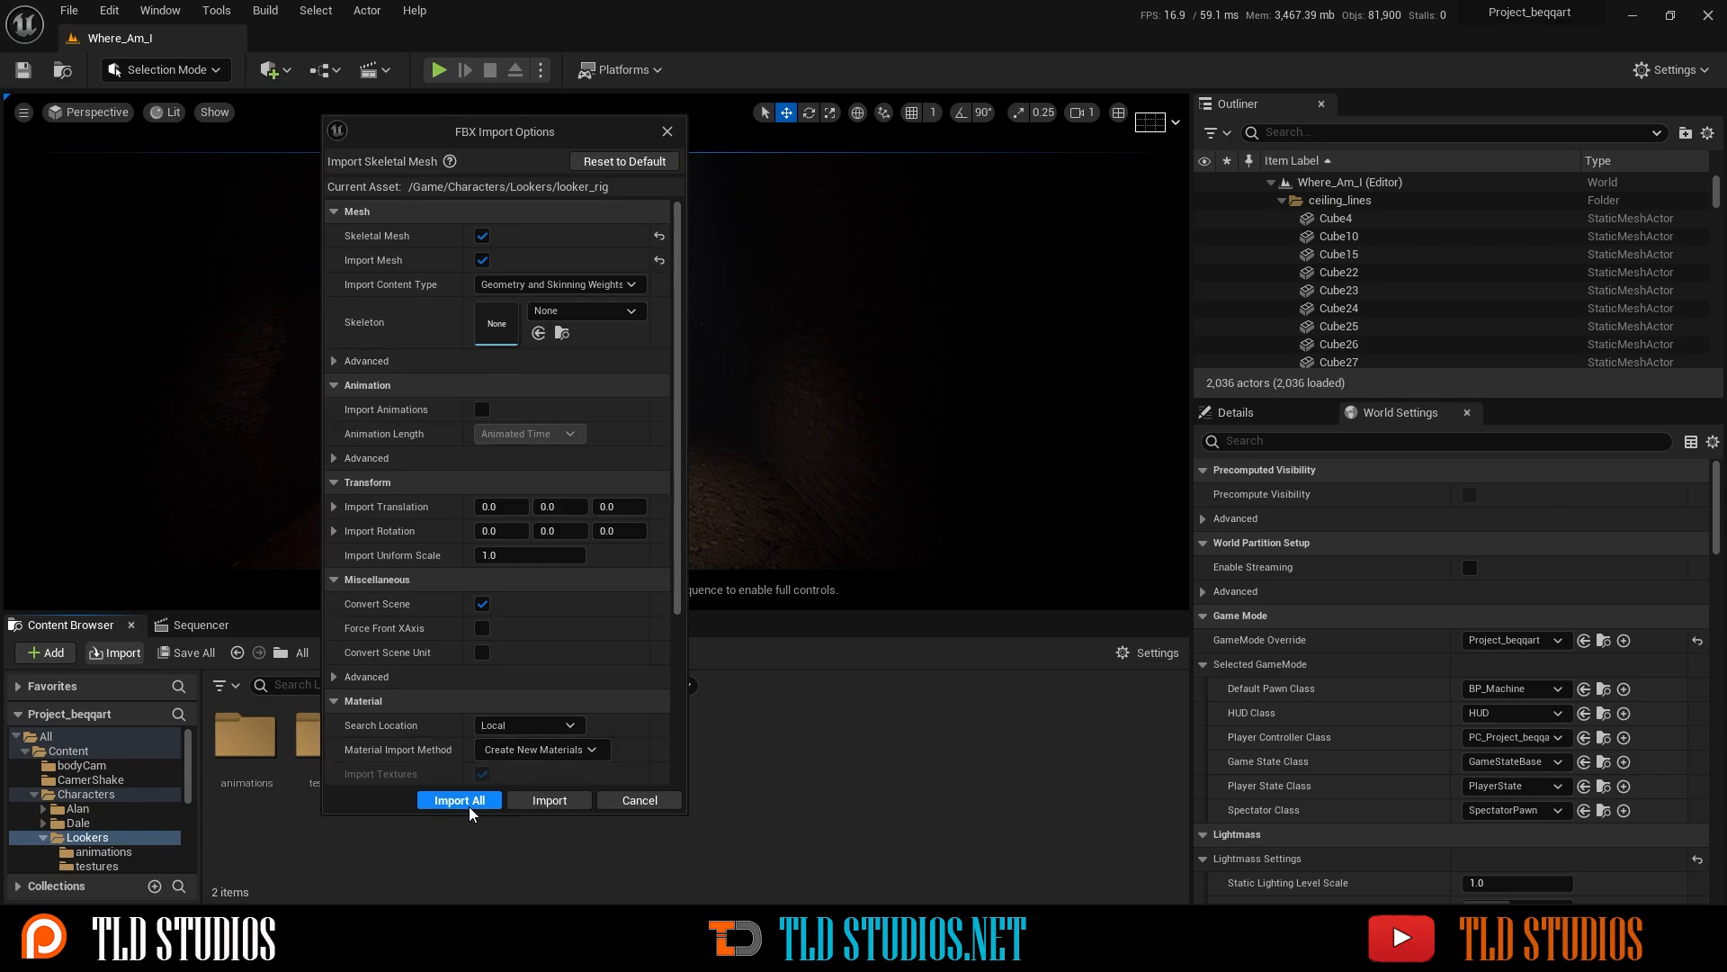
{"action": "left_click", "coordinate": [545, 802]}
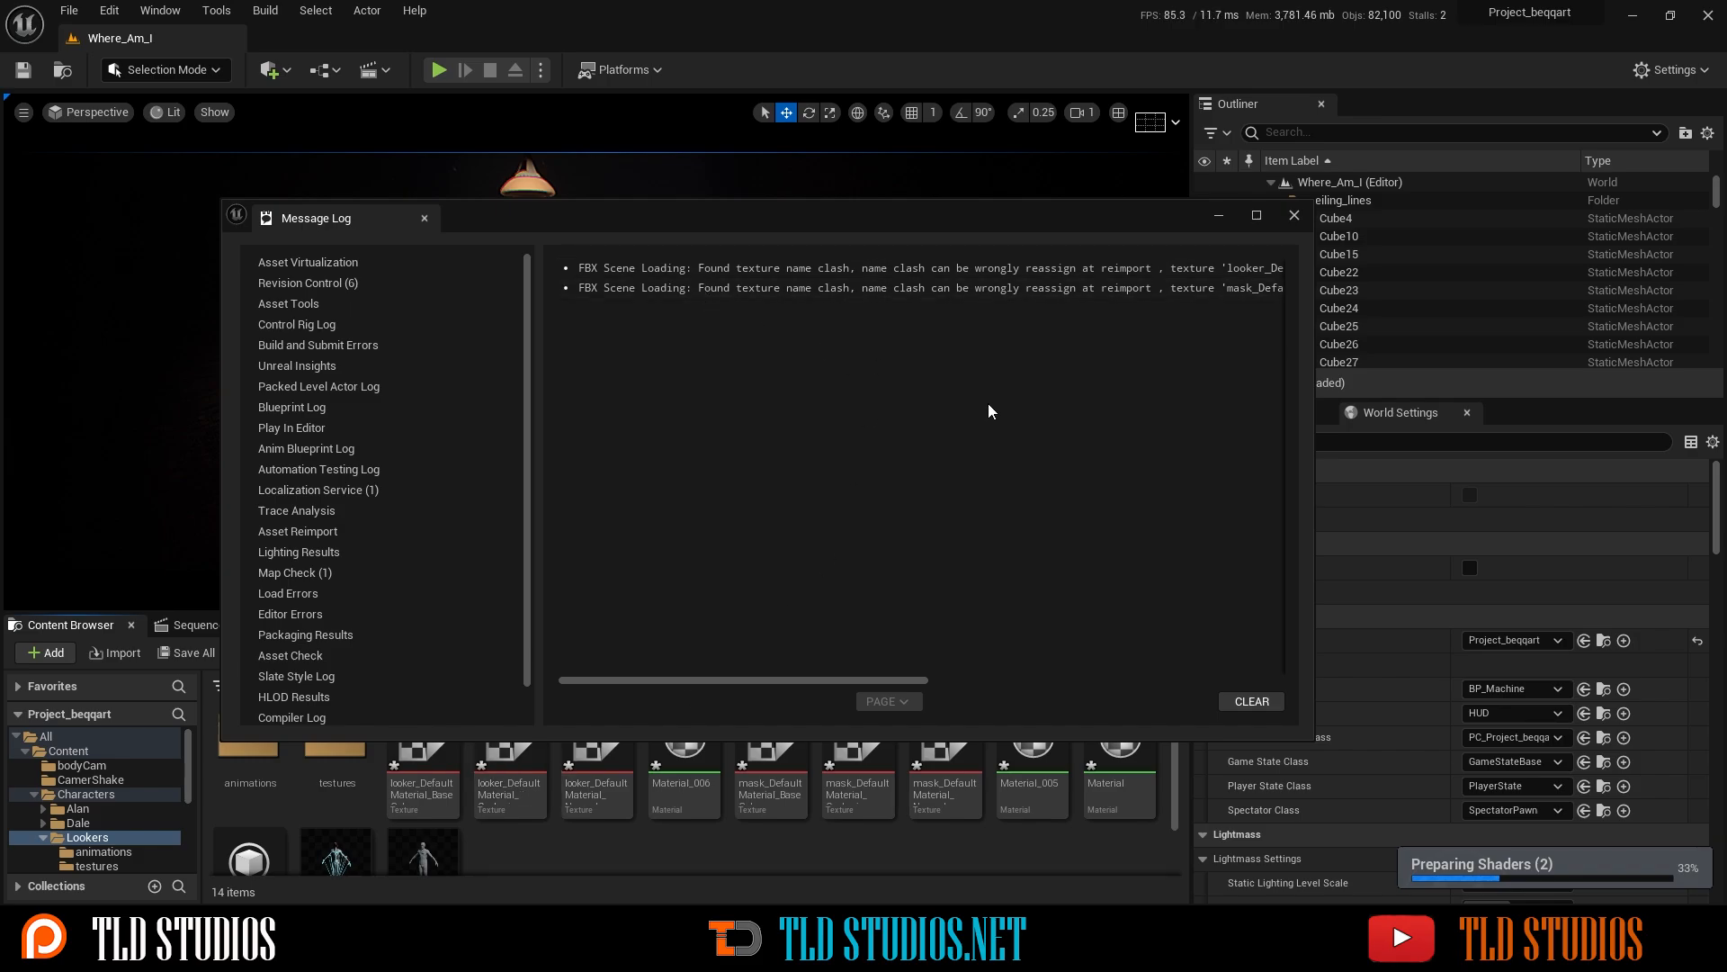
{"action": "left_click", "coordinate": [1295, 217]}
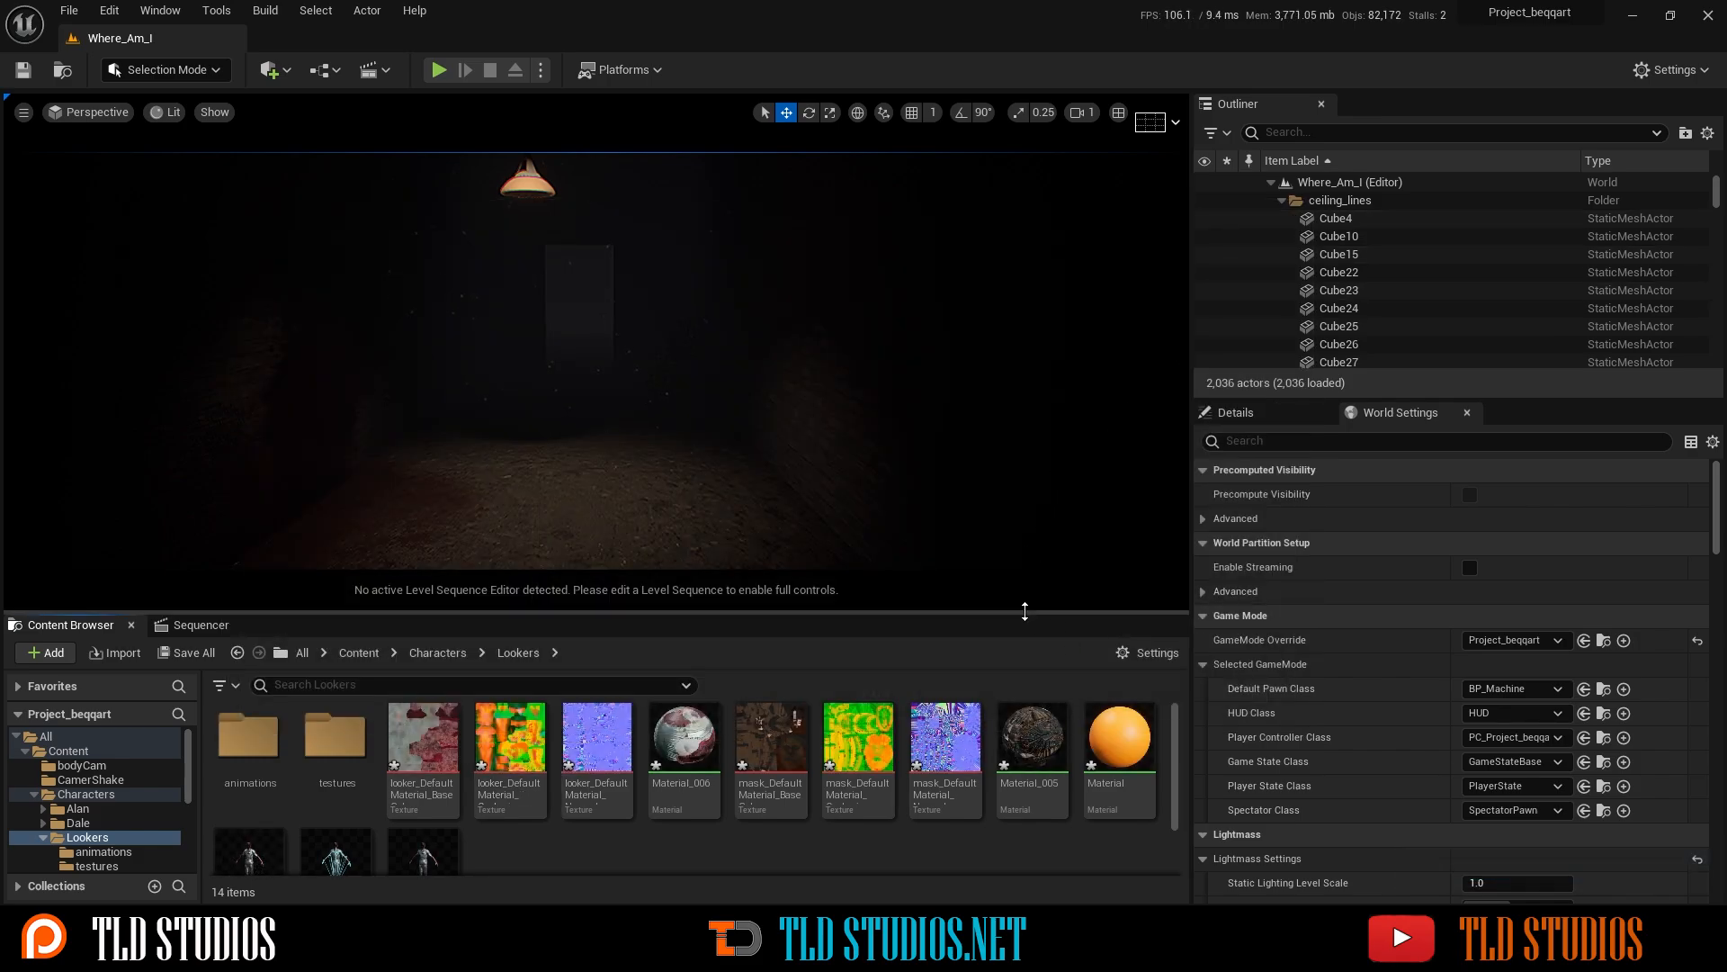
- Place looker_rig_Skeleton from the Lookers folder on the floor beneath the hanging lamp in the level
{"action": "scroll", "coordinate": [742, 717], "scroll_direction": "down", "scroll_amount": 1}
{"action": "scroll", "coordinate": [742, 717], "scroll_direction": "down", "scroll_amount": 1}
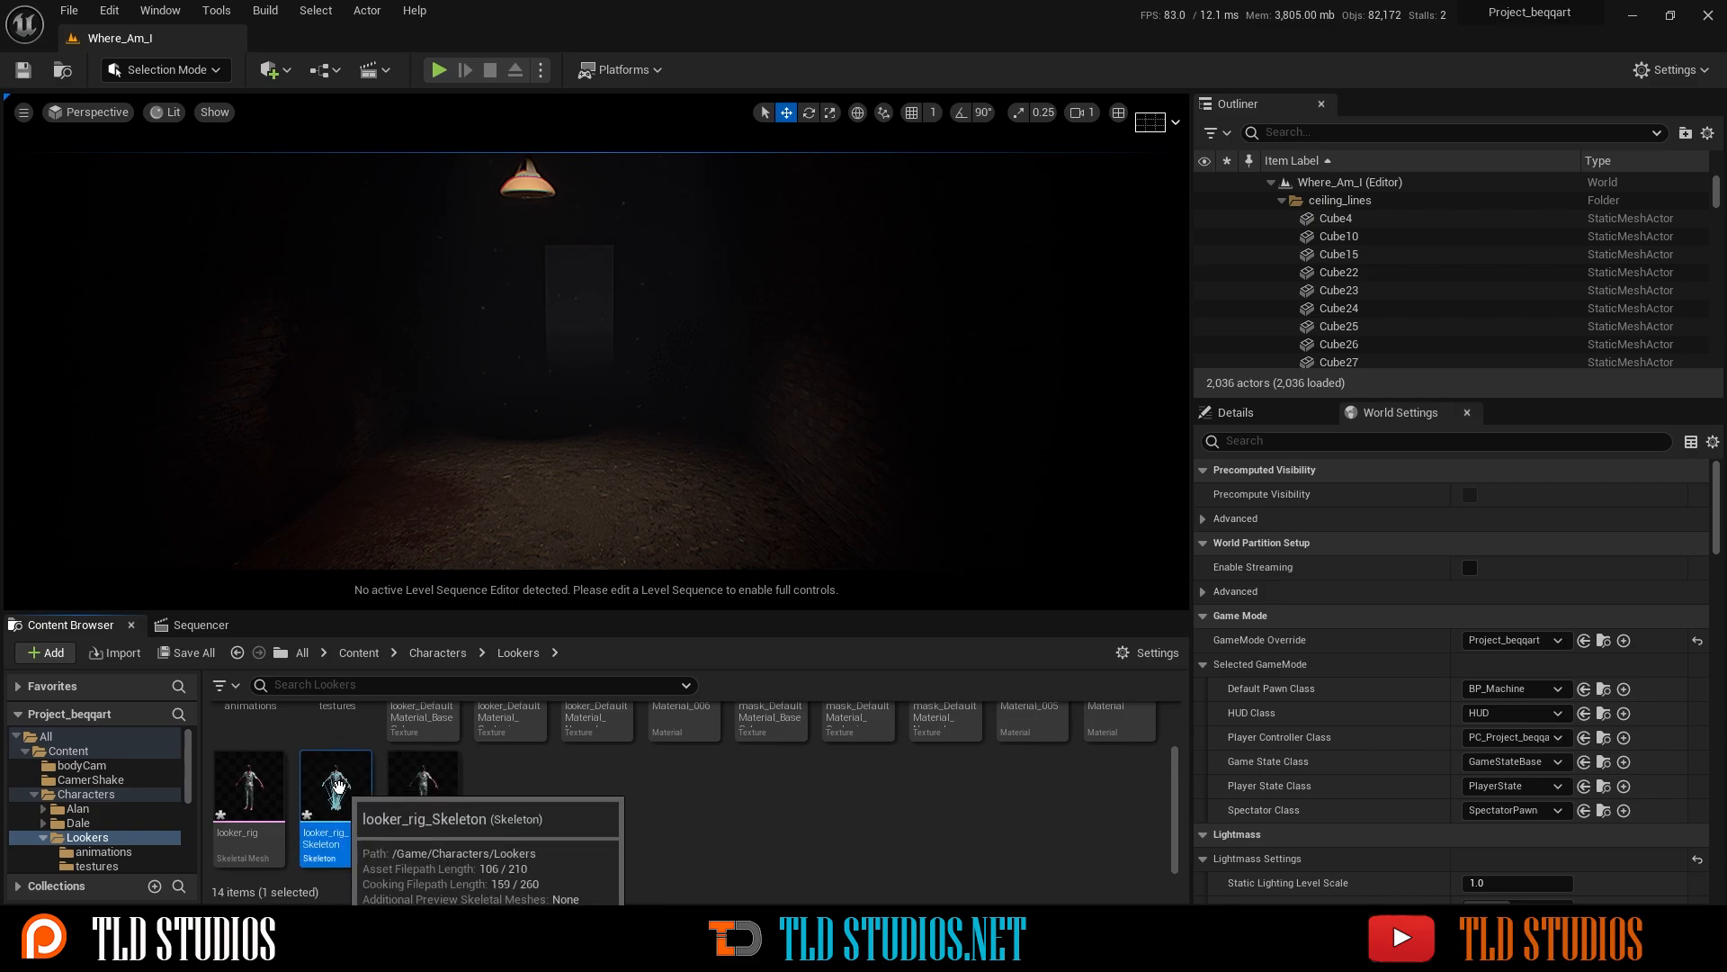
{"action": "left_click_drag", "start_coordinate": [351, 781], "coordinate": [594, 504]}
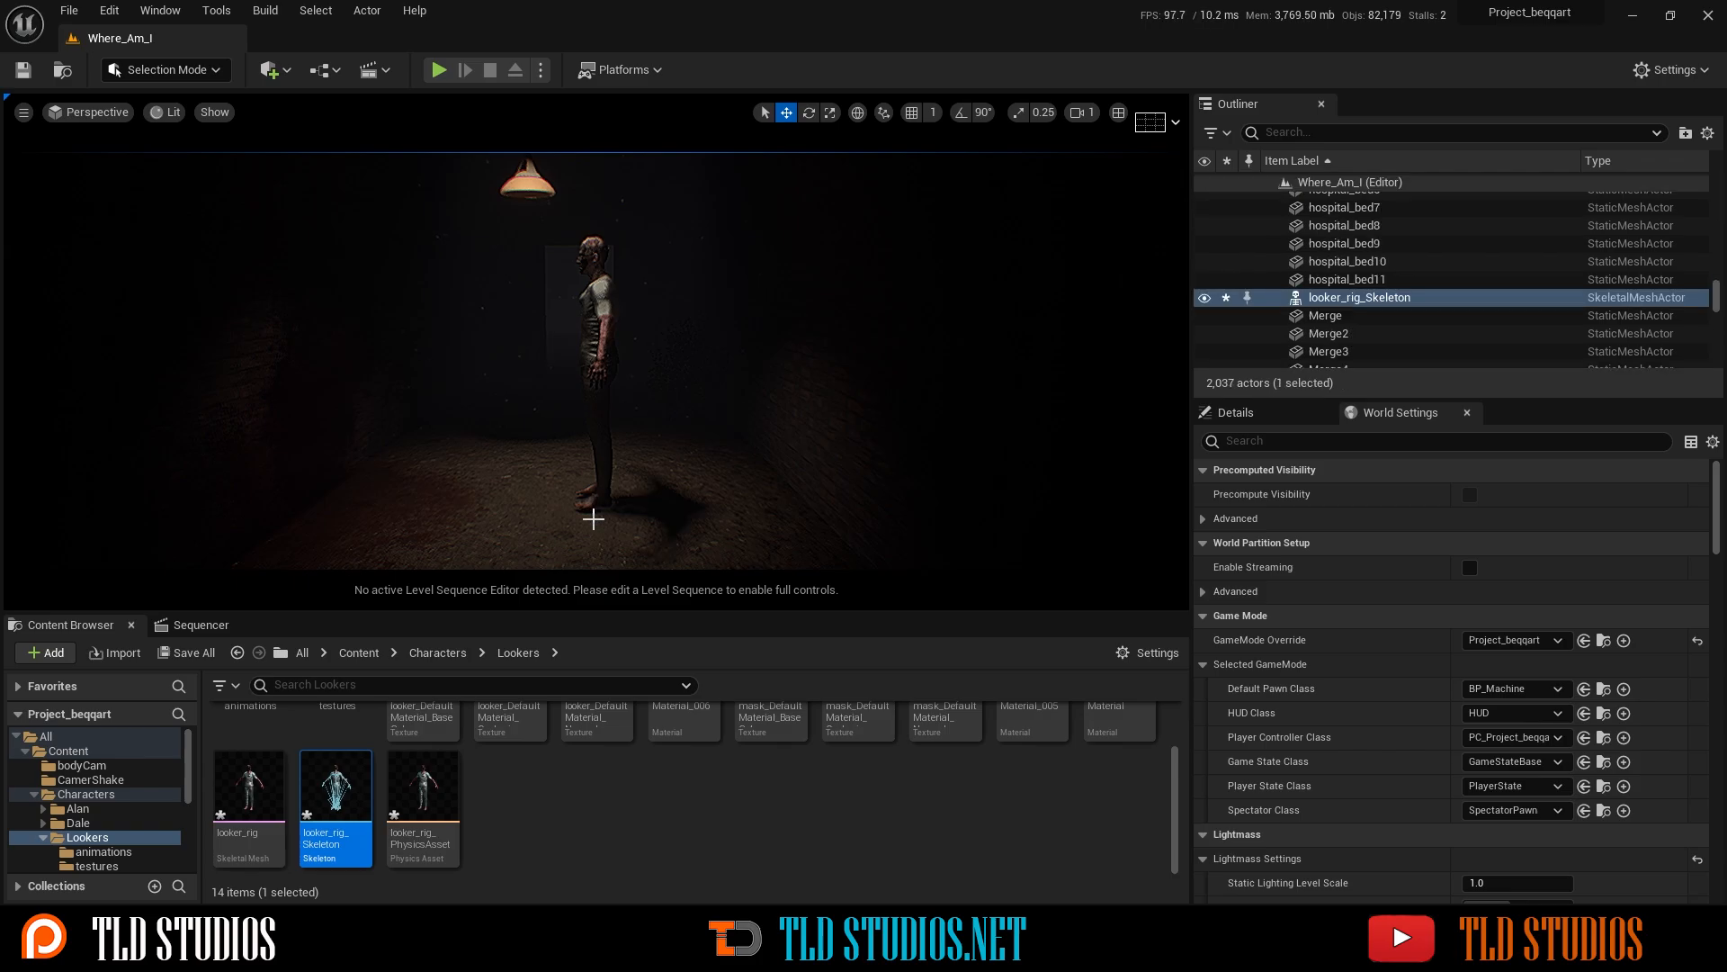
{"action": "left_click", "coordinate": [538, 848]}
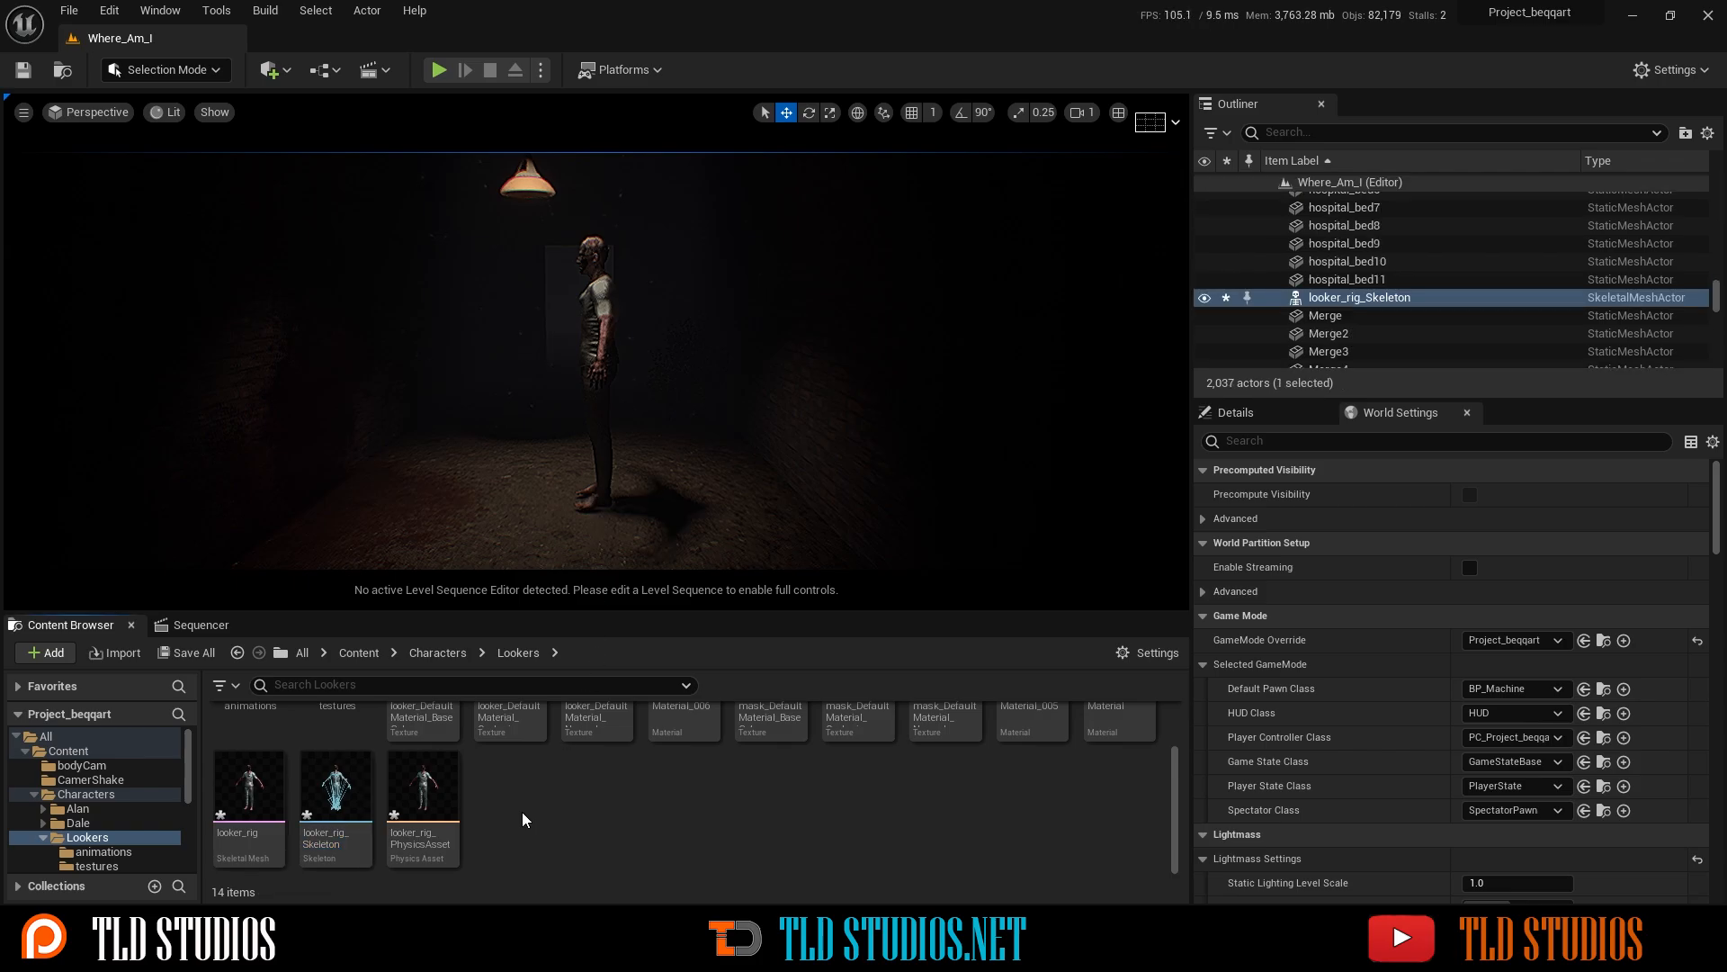
- Open the animations folder inside Lookers and choose the animation FBX file to import there
{"action": "scroll", "coordinate": [523, 818], "scroll_direction": "up", "scroll_amount": 2}
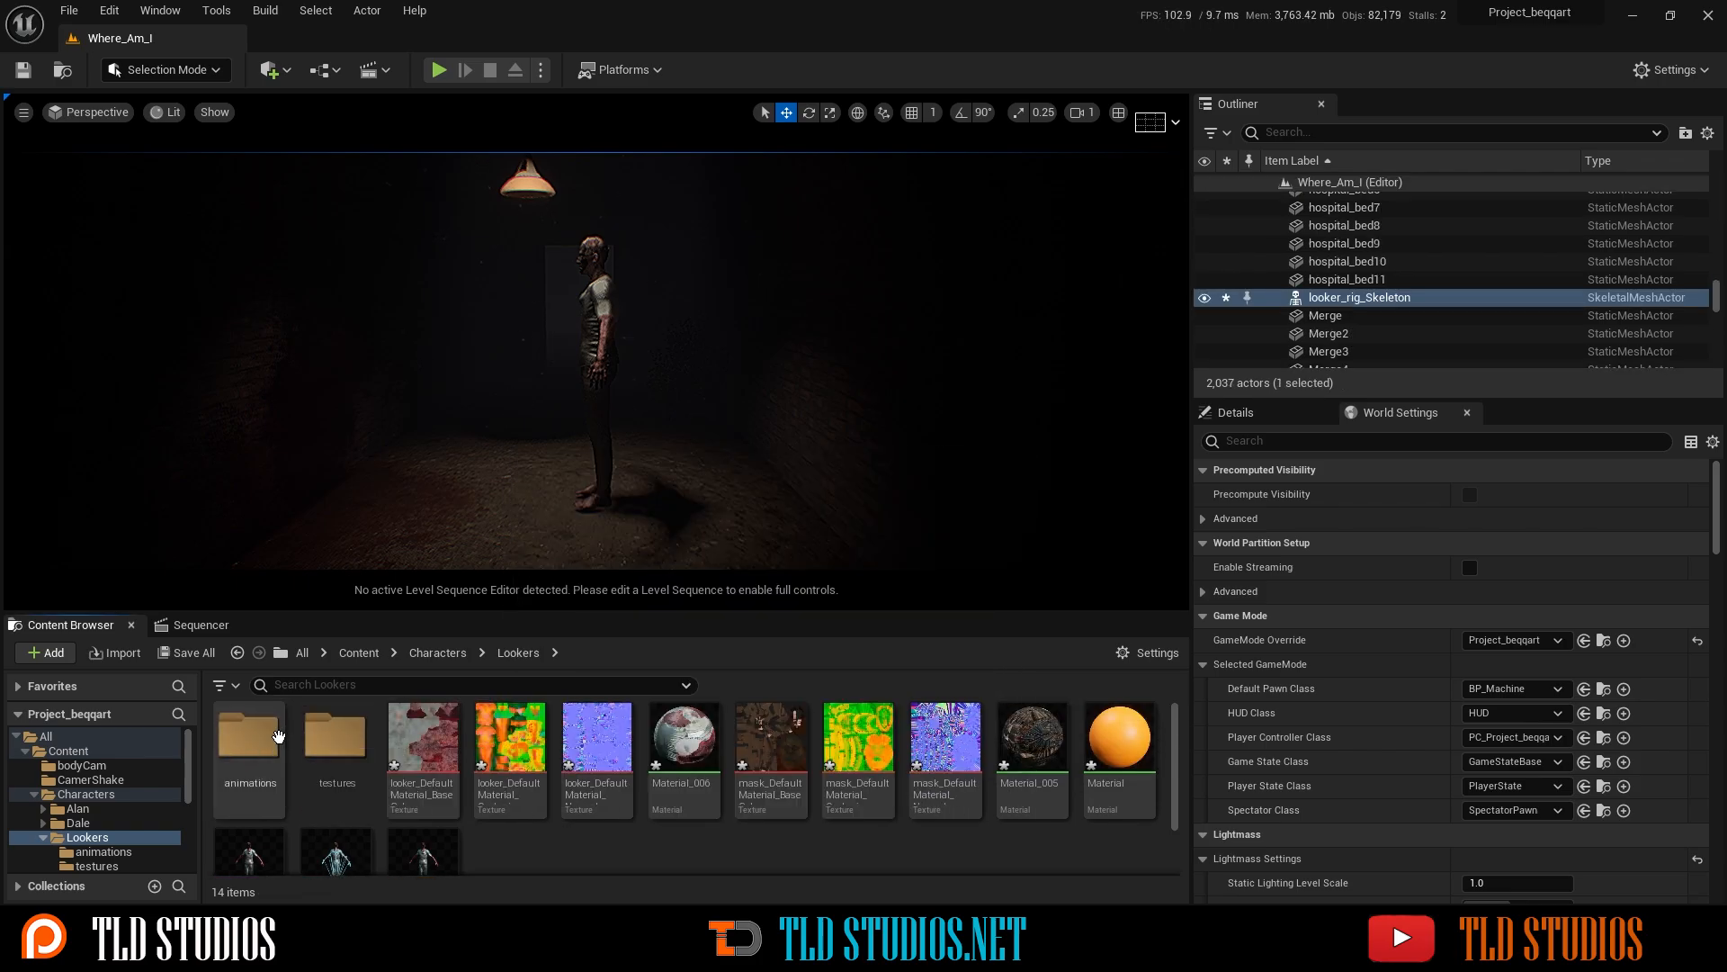
{"action": "double_click", "coordinate": [278, 736]}
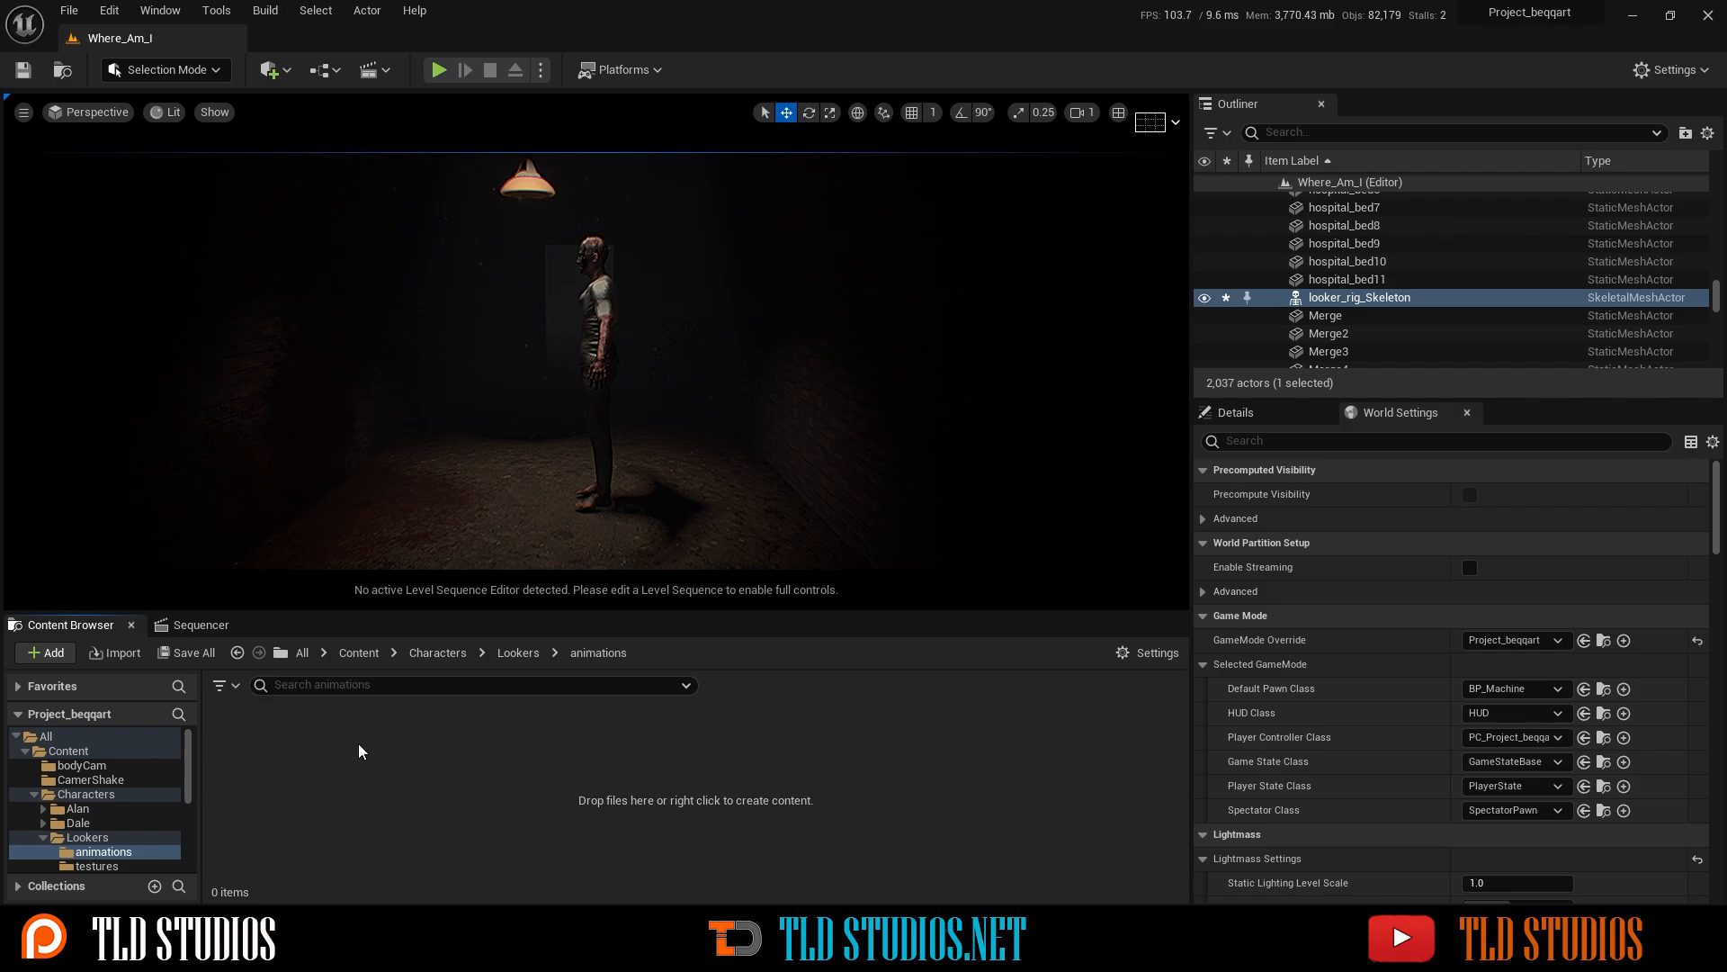
{"action": "right_click", "coordinate": [320, 766]}
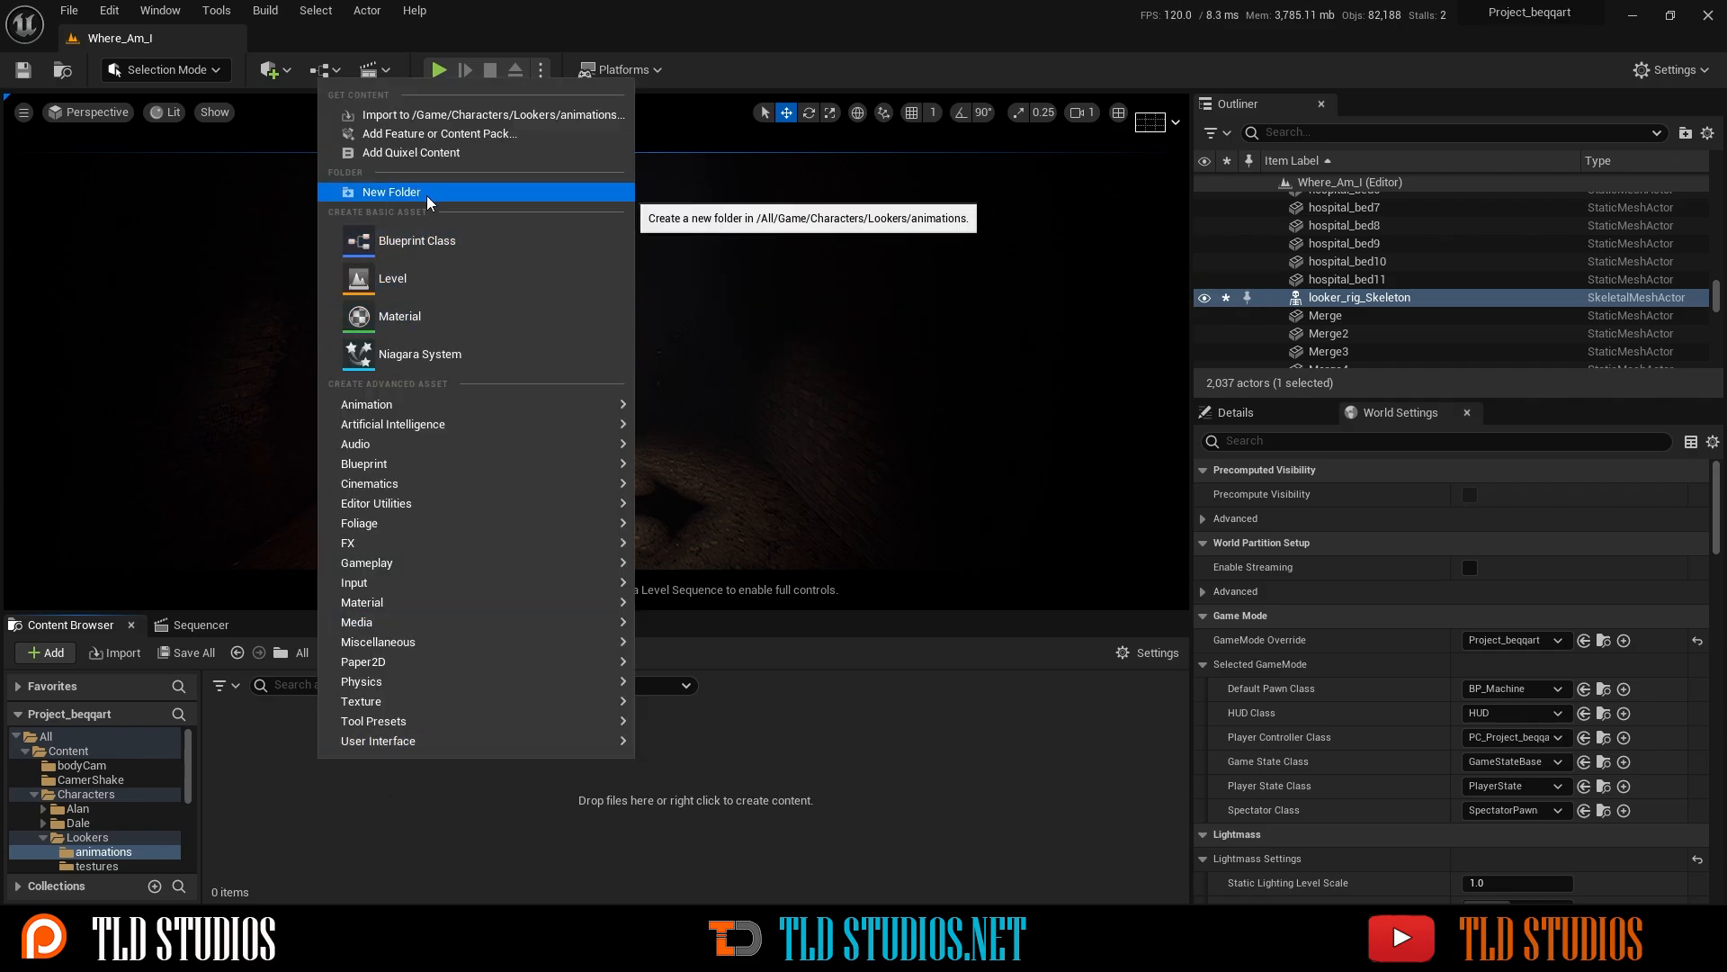
{"action": "left_click", "coordinate": [412, 835]}
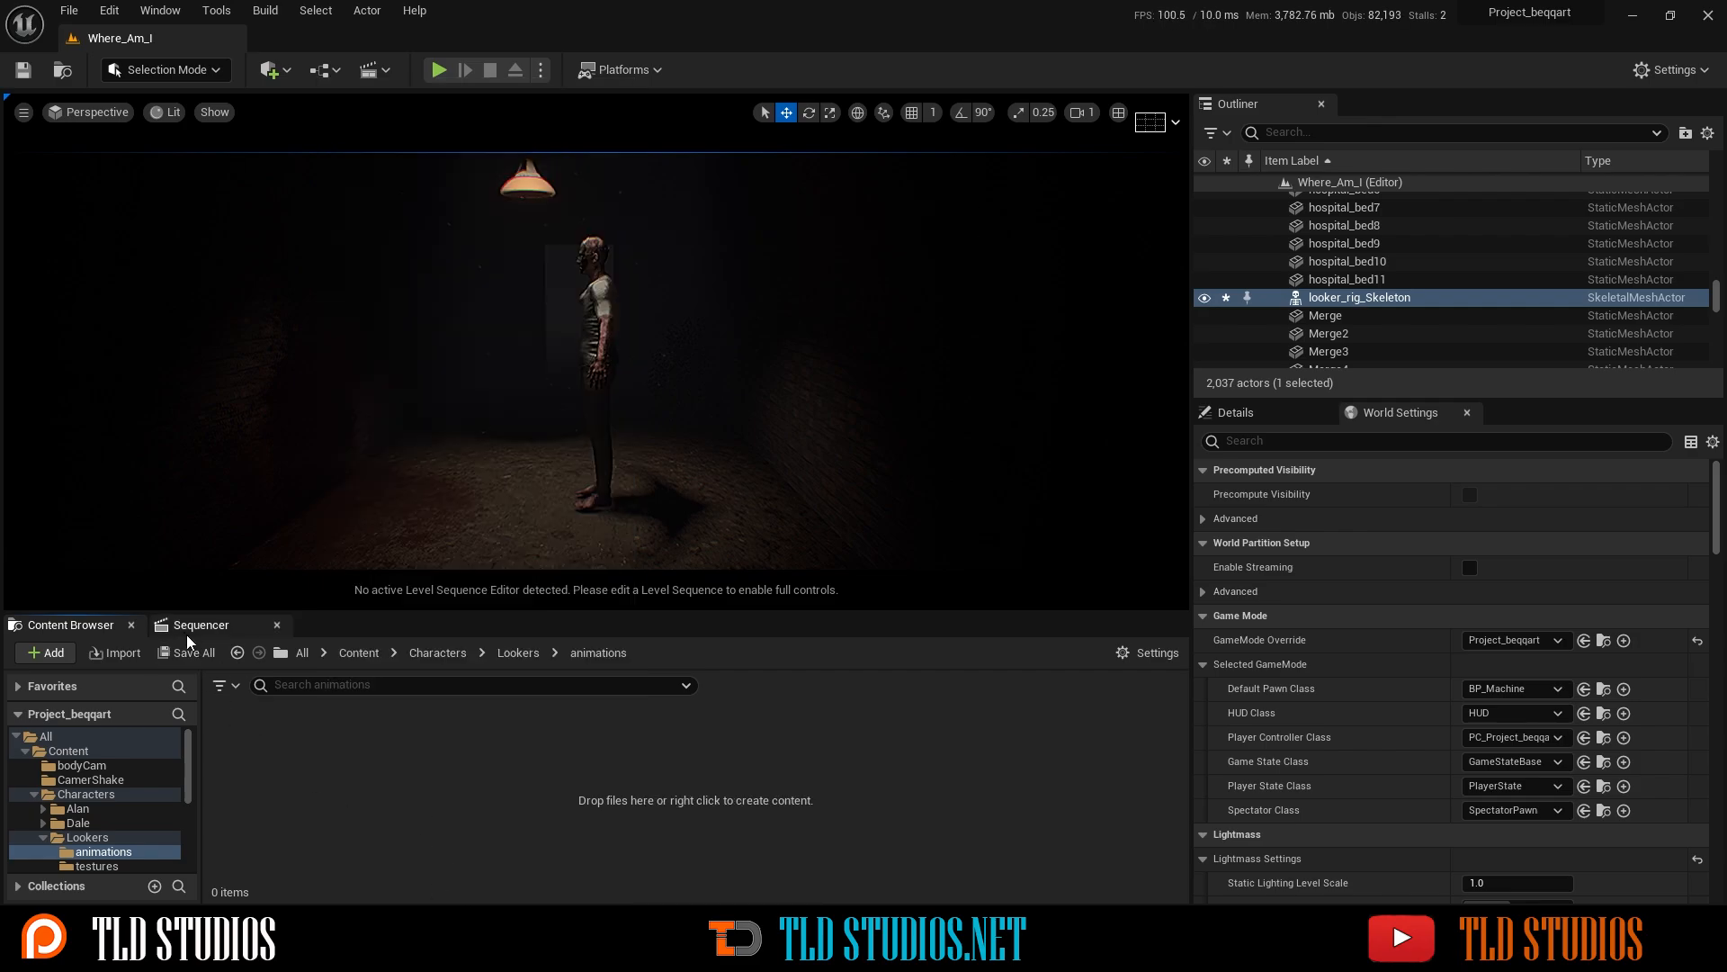
{"action": "left_click", "coordinate": [115, 653]}
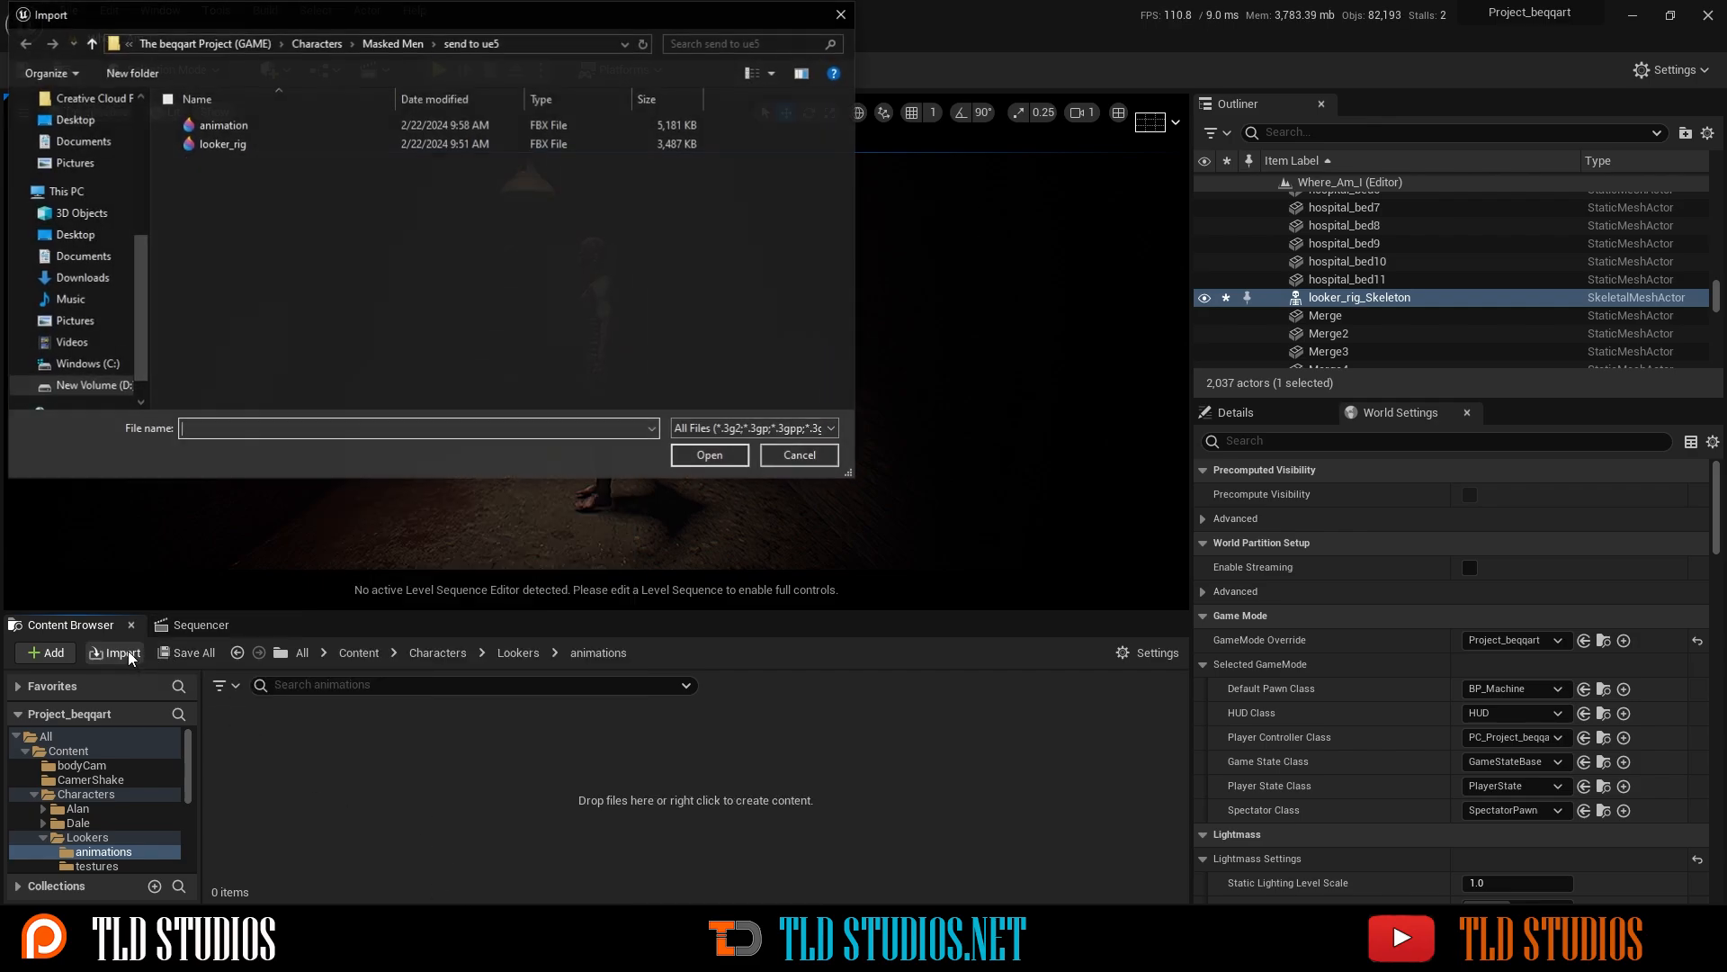
{"action": "left_click", "coordinate": [244, 128]}
{"action": "left_click", "coordinate": [709, 457]}
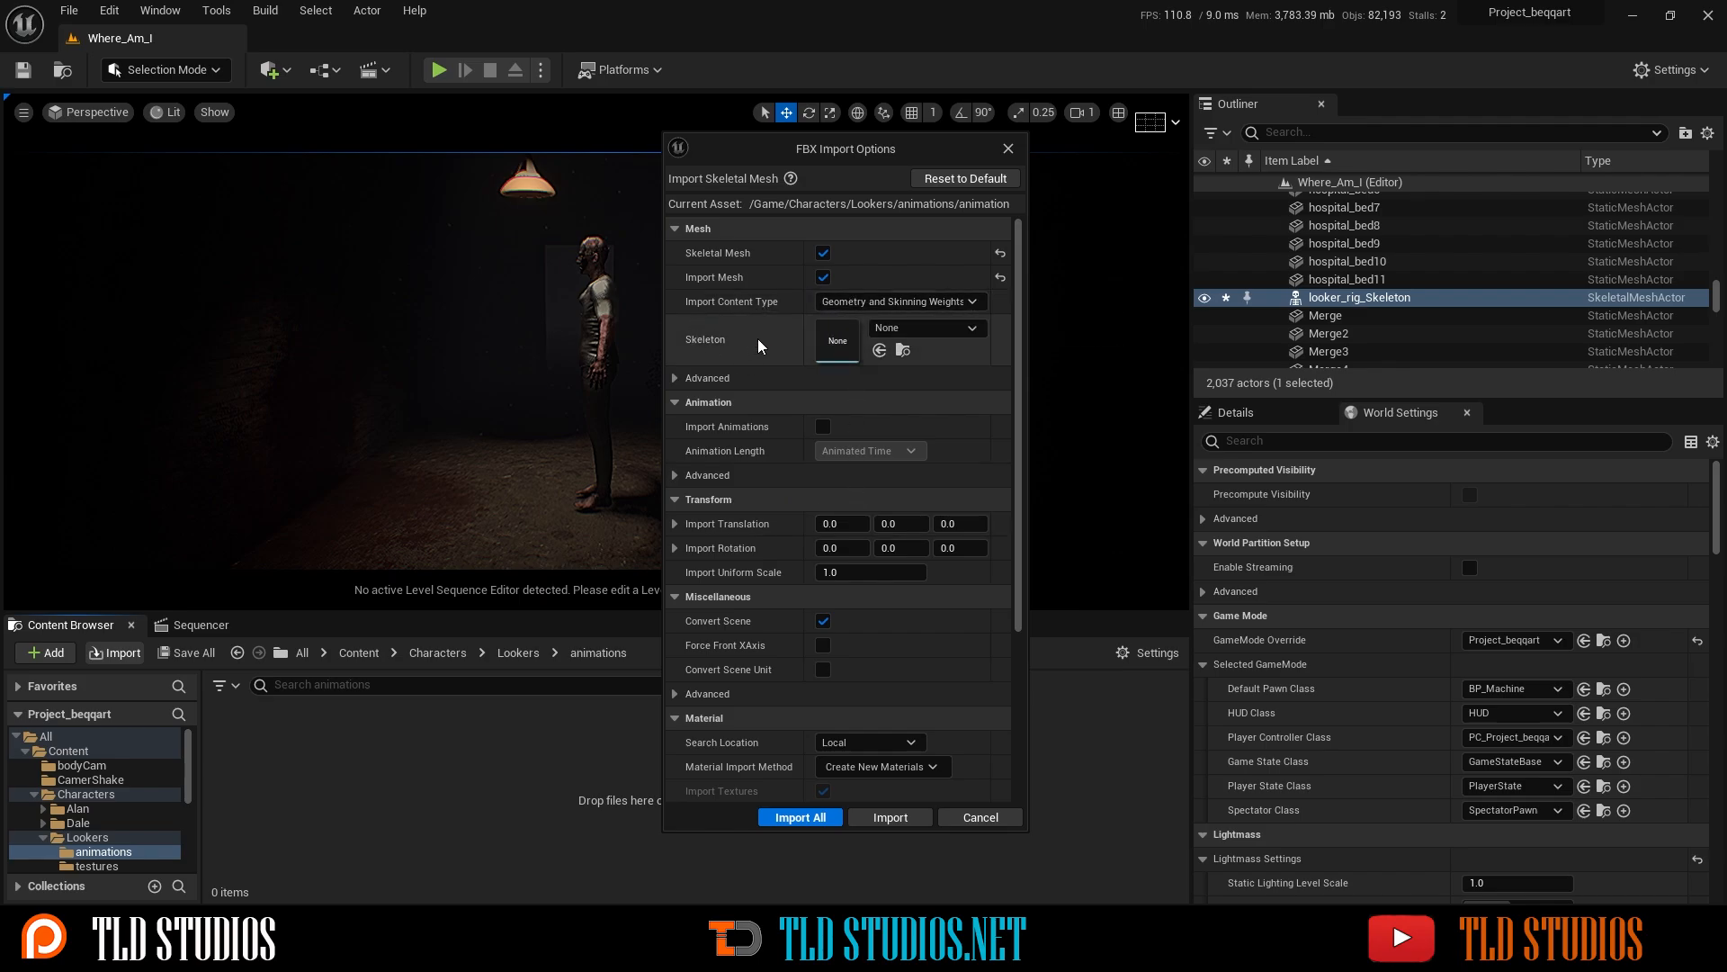
- Import the animation on looker_rig_Skeleton with Import Mesh off, and dismiss the message log
{"action": "left_click", "coordinate": [945, 335]}
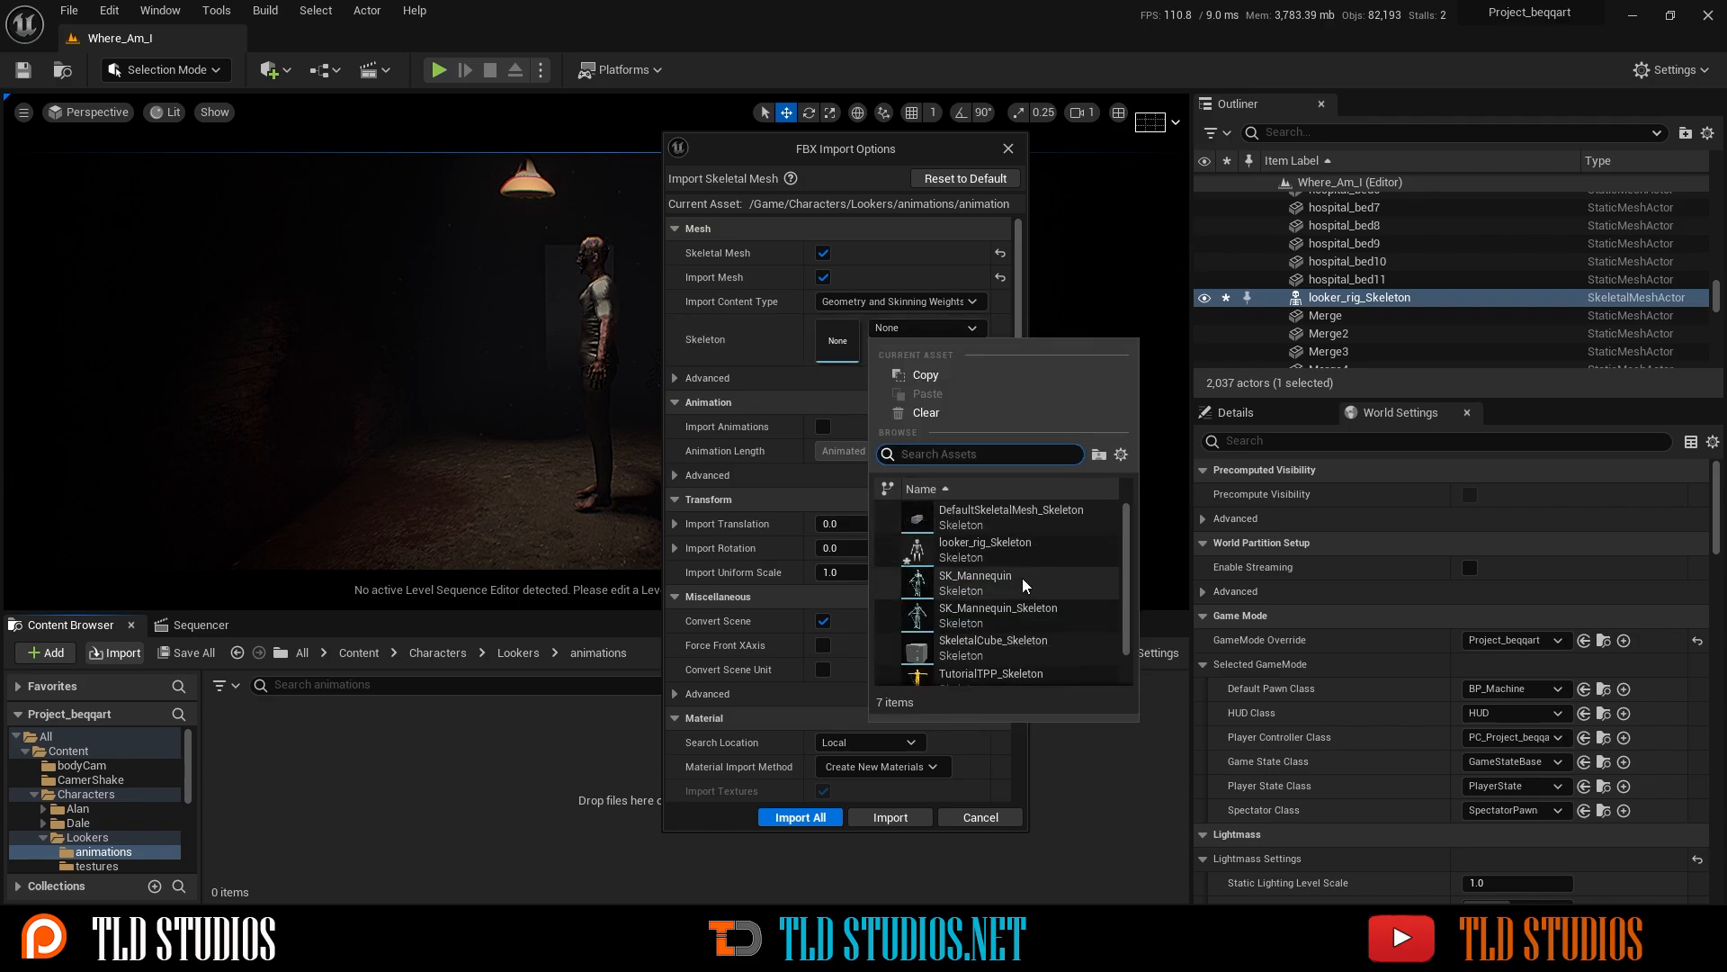
{"action": "left_click", "coordinate": [981, 547]}
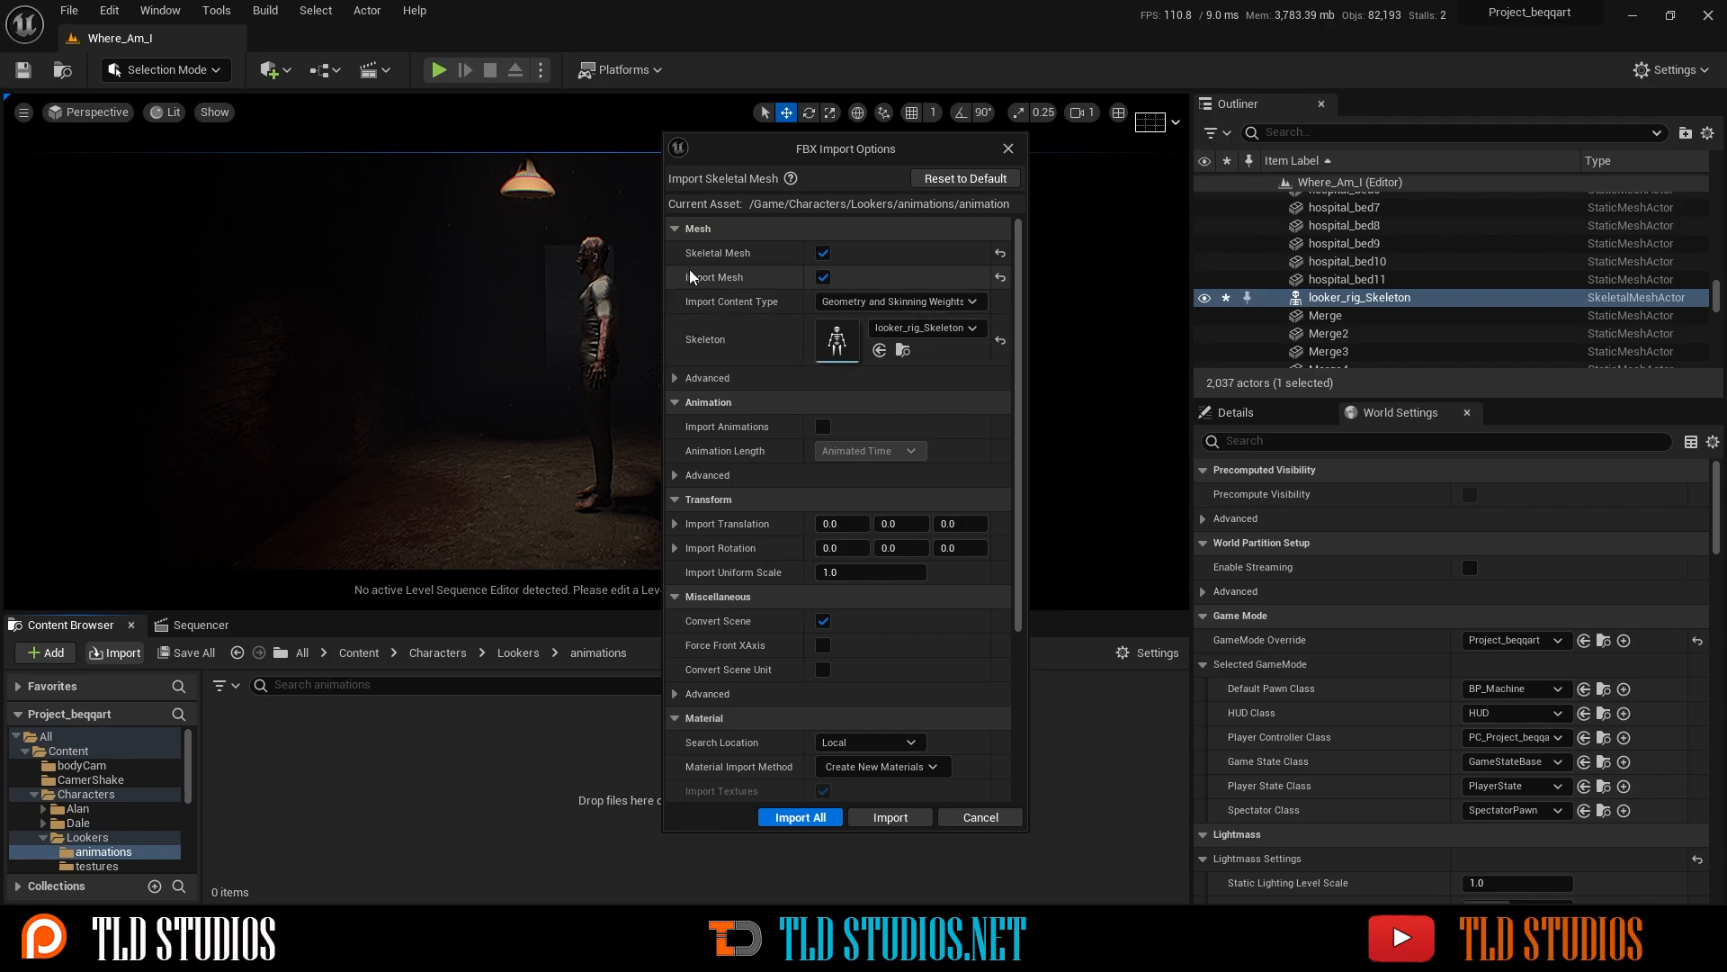
{"action": "left_click", "coordinate": [823, 278]}
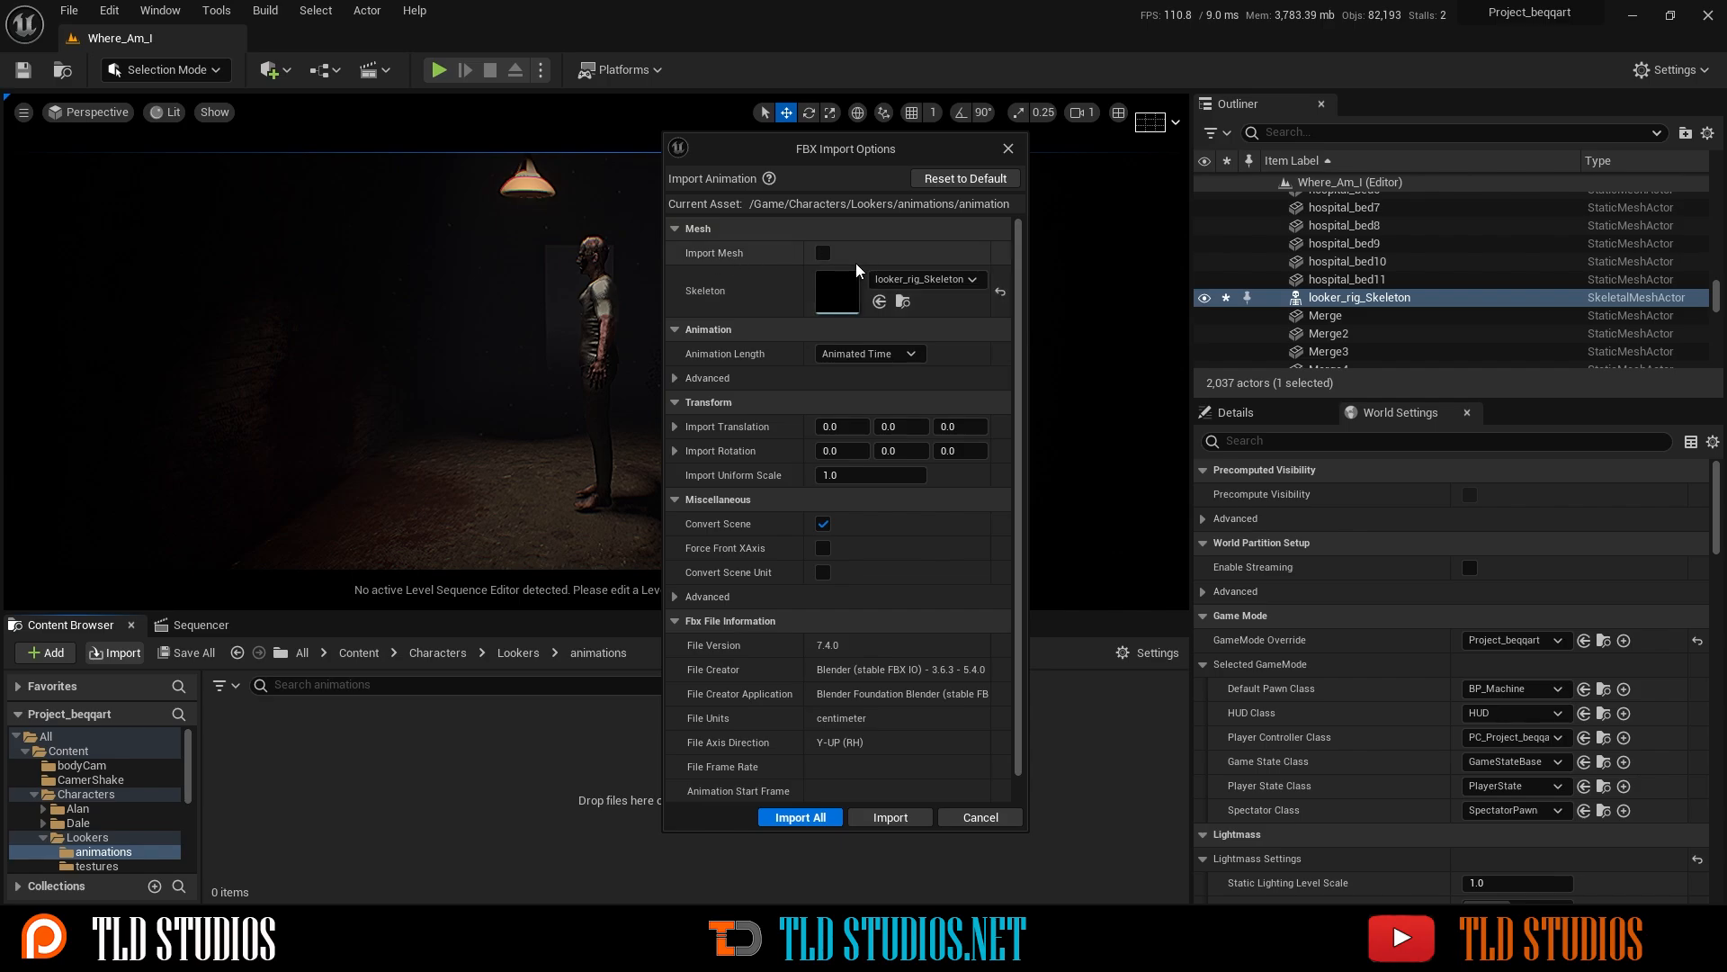
{"action": "left_click", "coordinate": [890, 817]}
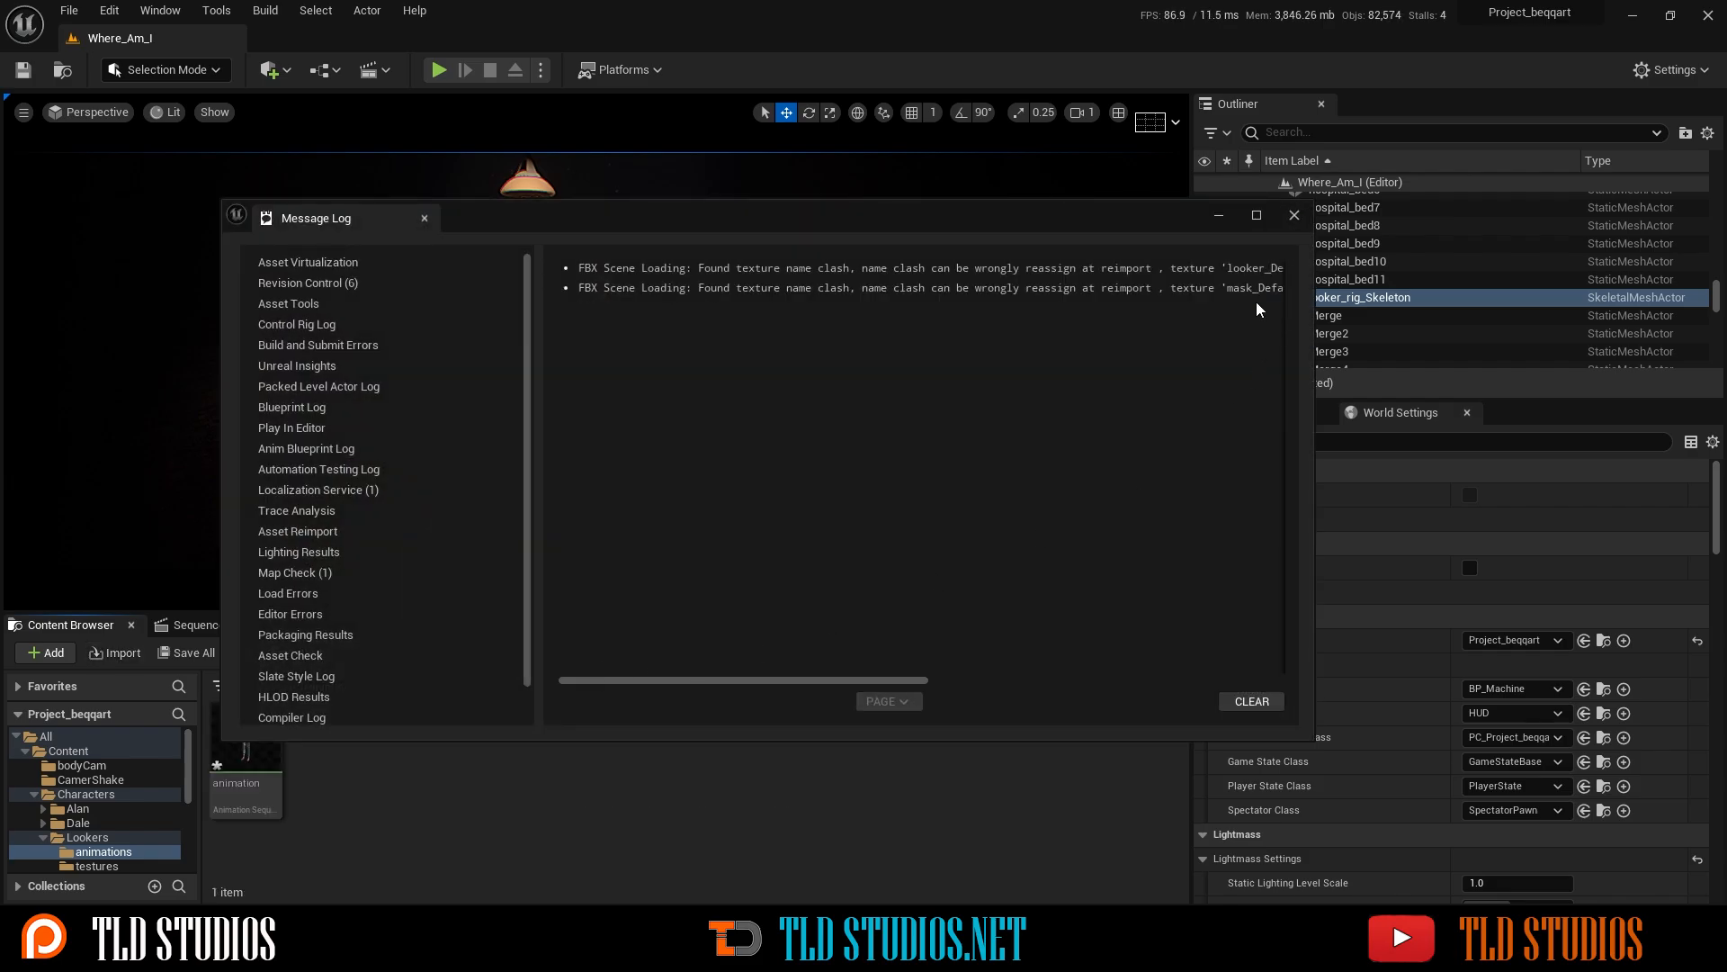
{"action": "left_click", "coordinate": [1294, 216]}
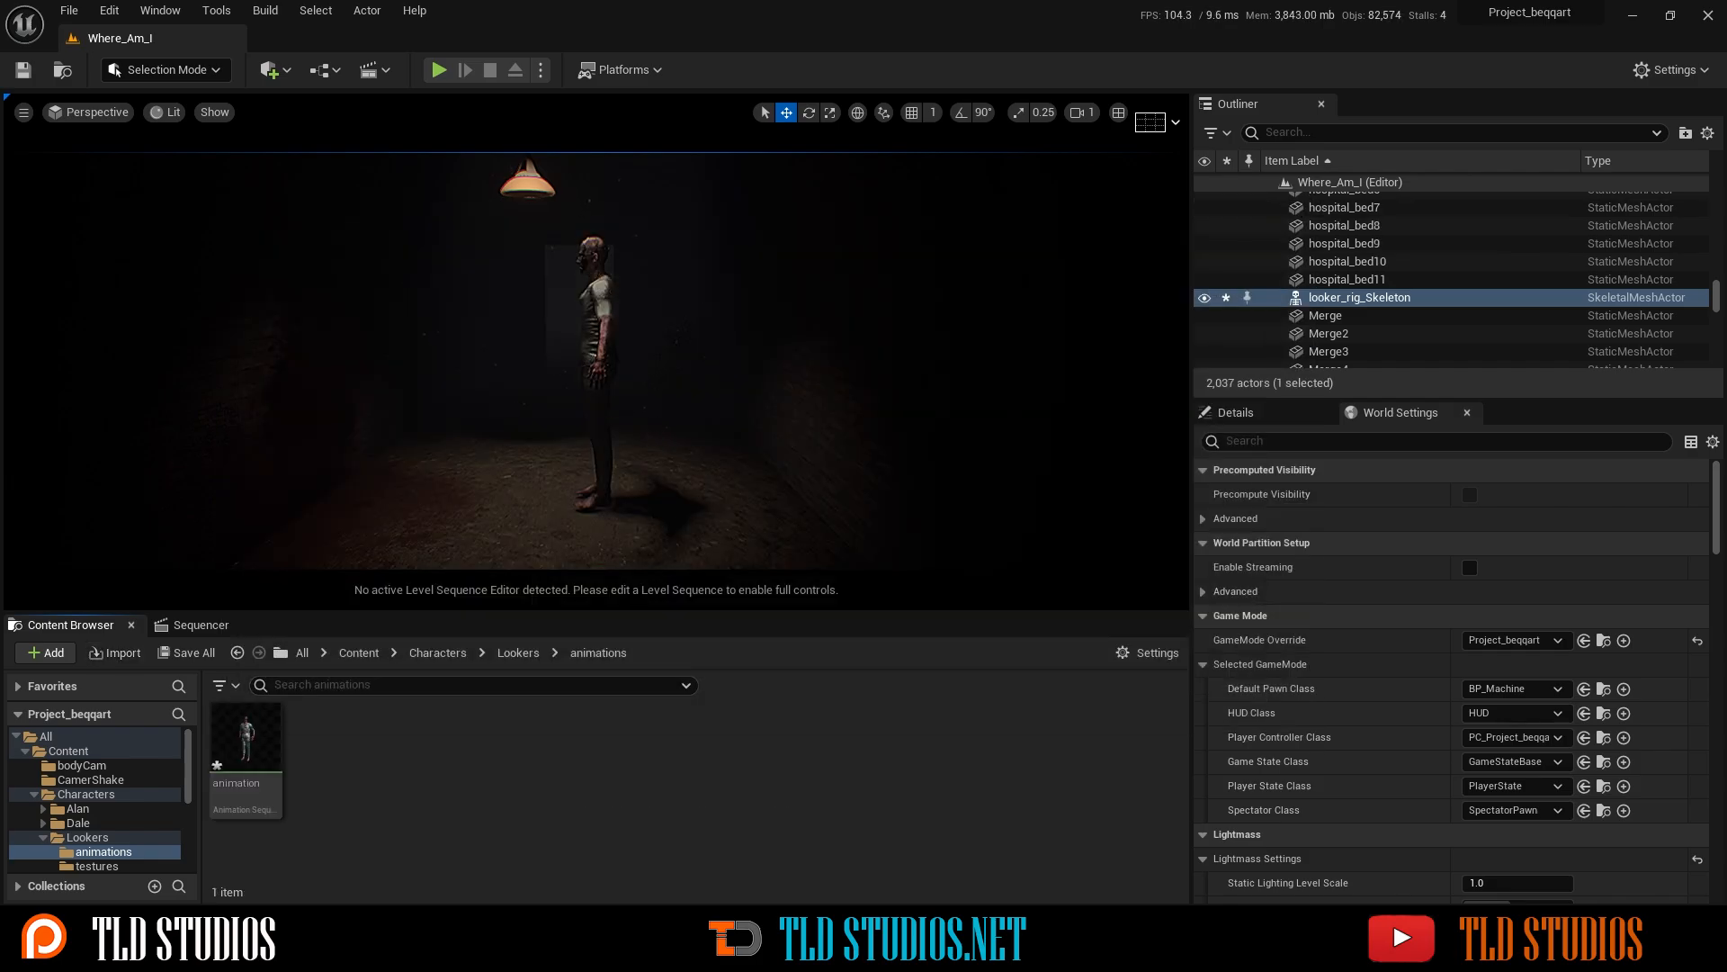
- Set the placed character's Animation Mode to Use Animation Asset and its Anim to Play to animation
{"action": "left_click", "coordinate": [593, 357]}
{"action": "left_click", "coordinate": [600, 355]}
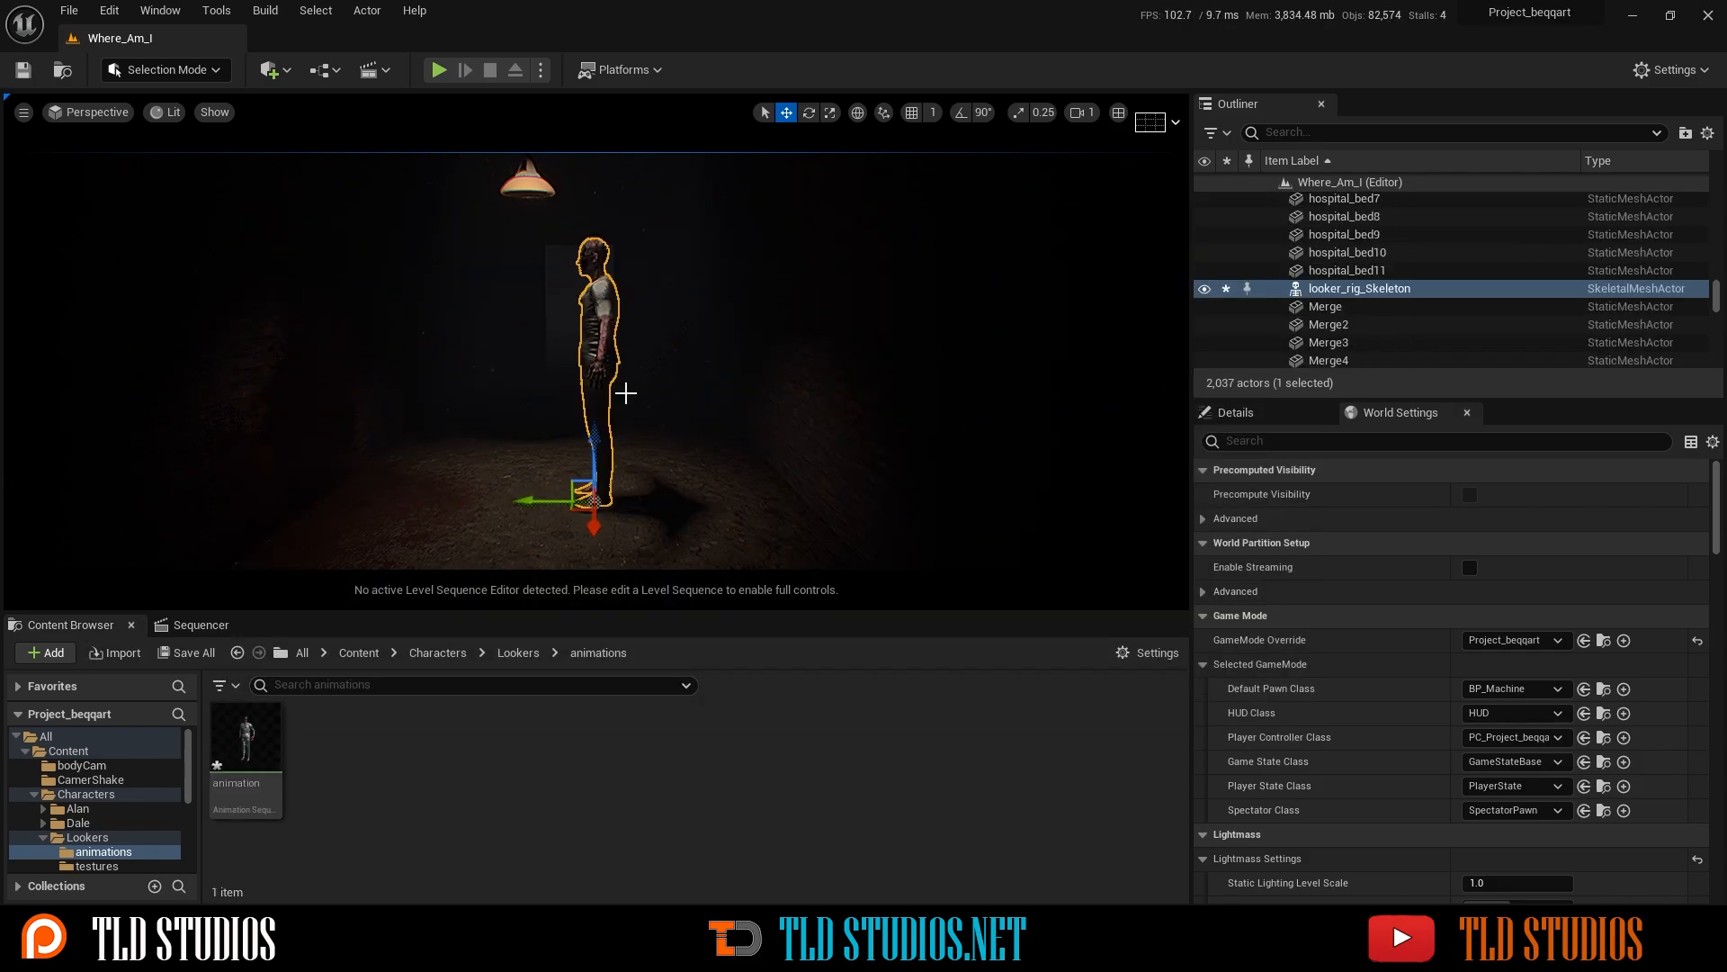
{"action": "left_click", "coordinate": [1235, 413]}
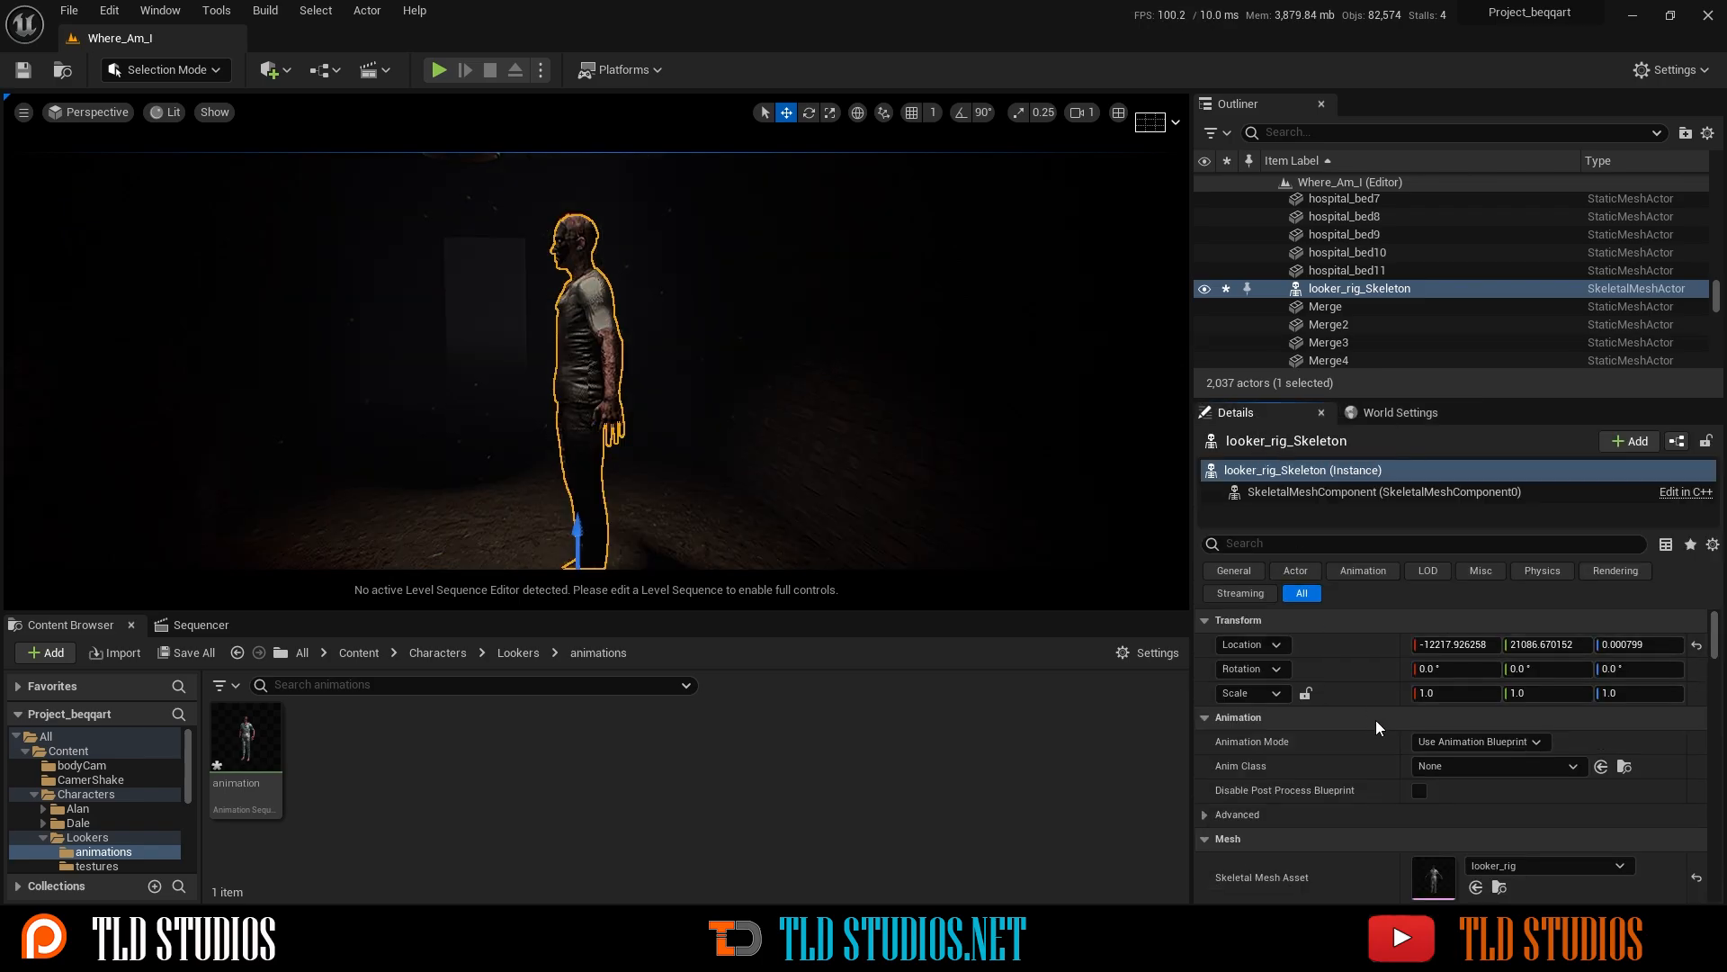
{"action": "left_click", "coordinate": [1467, 743]}
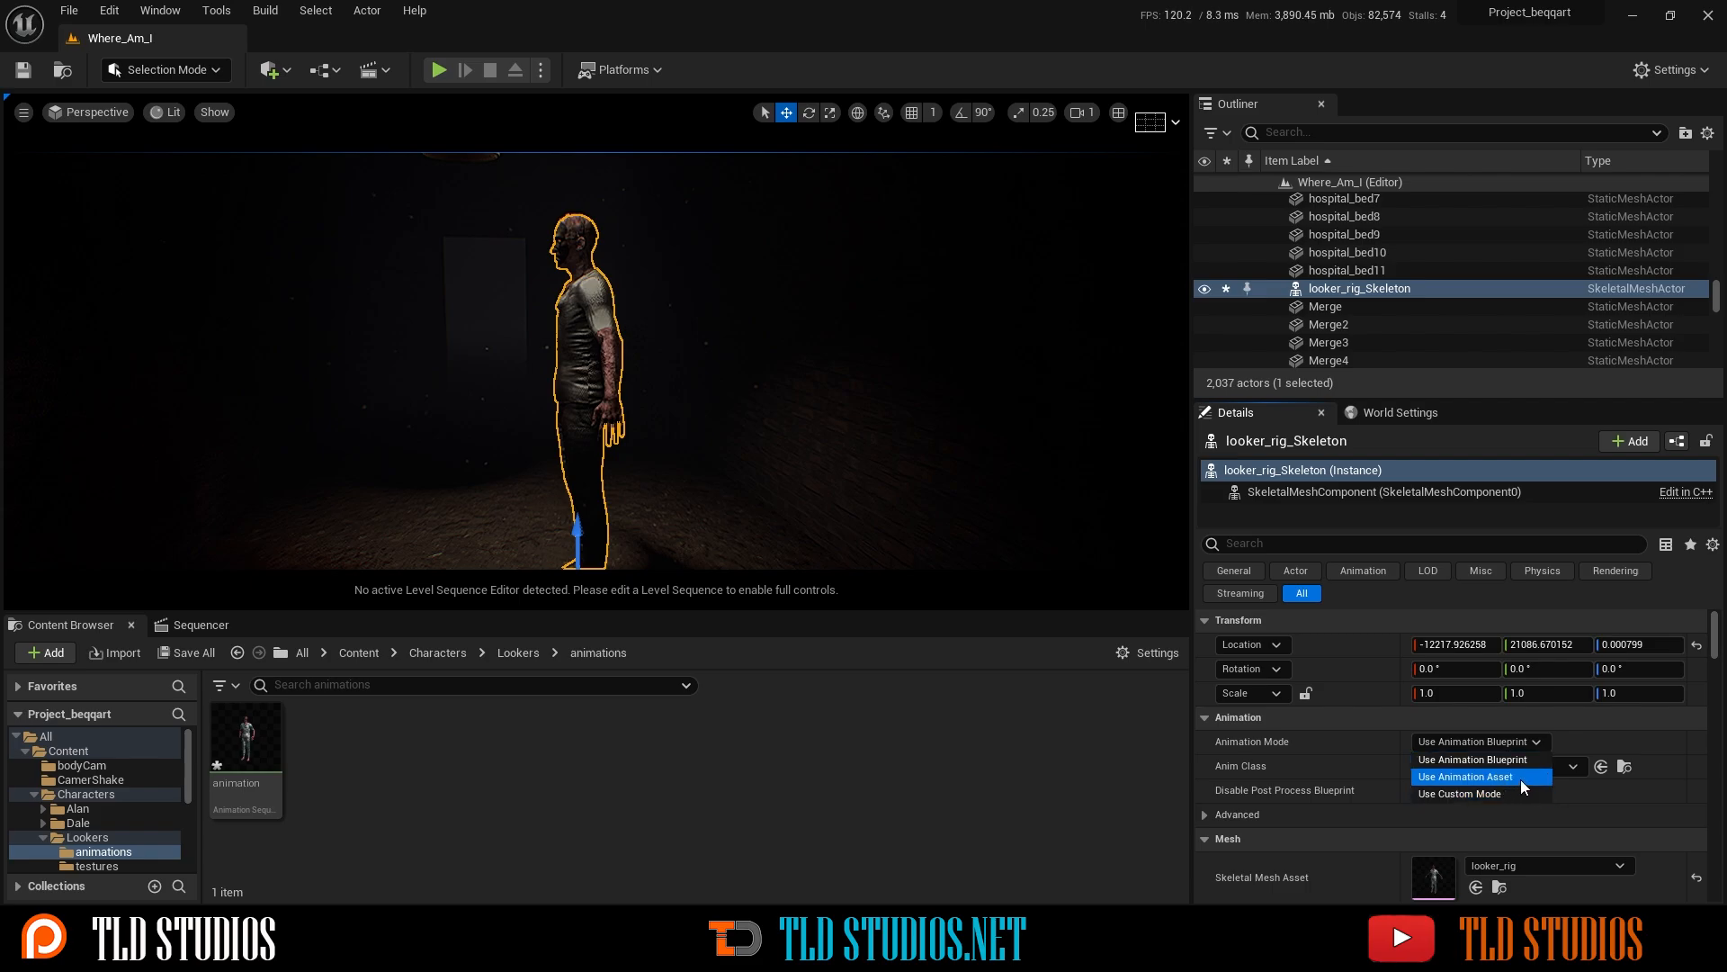
{"action": "left_click", "coordinate": [1485, 776]}
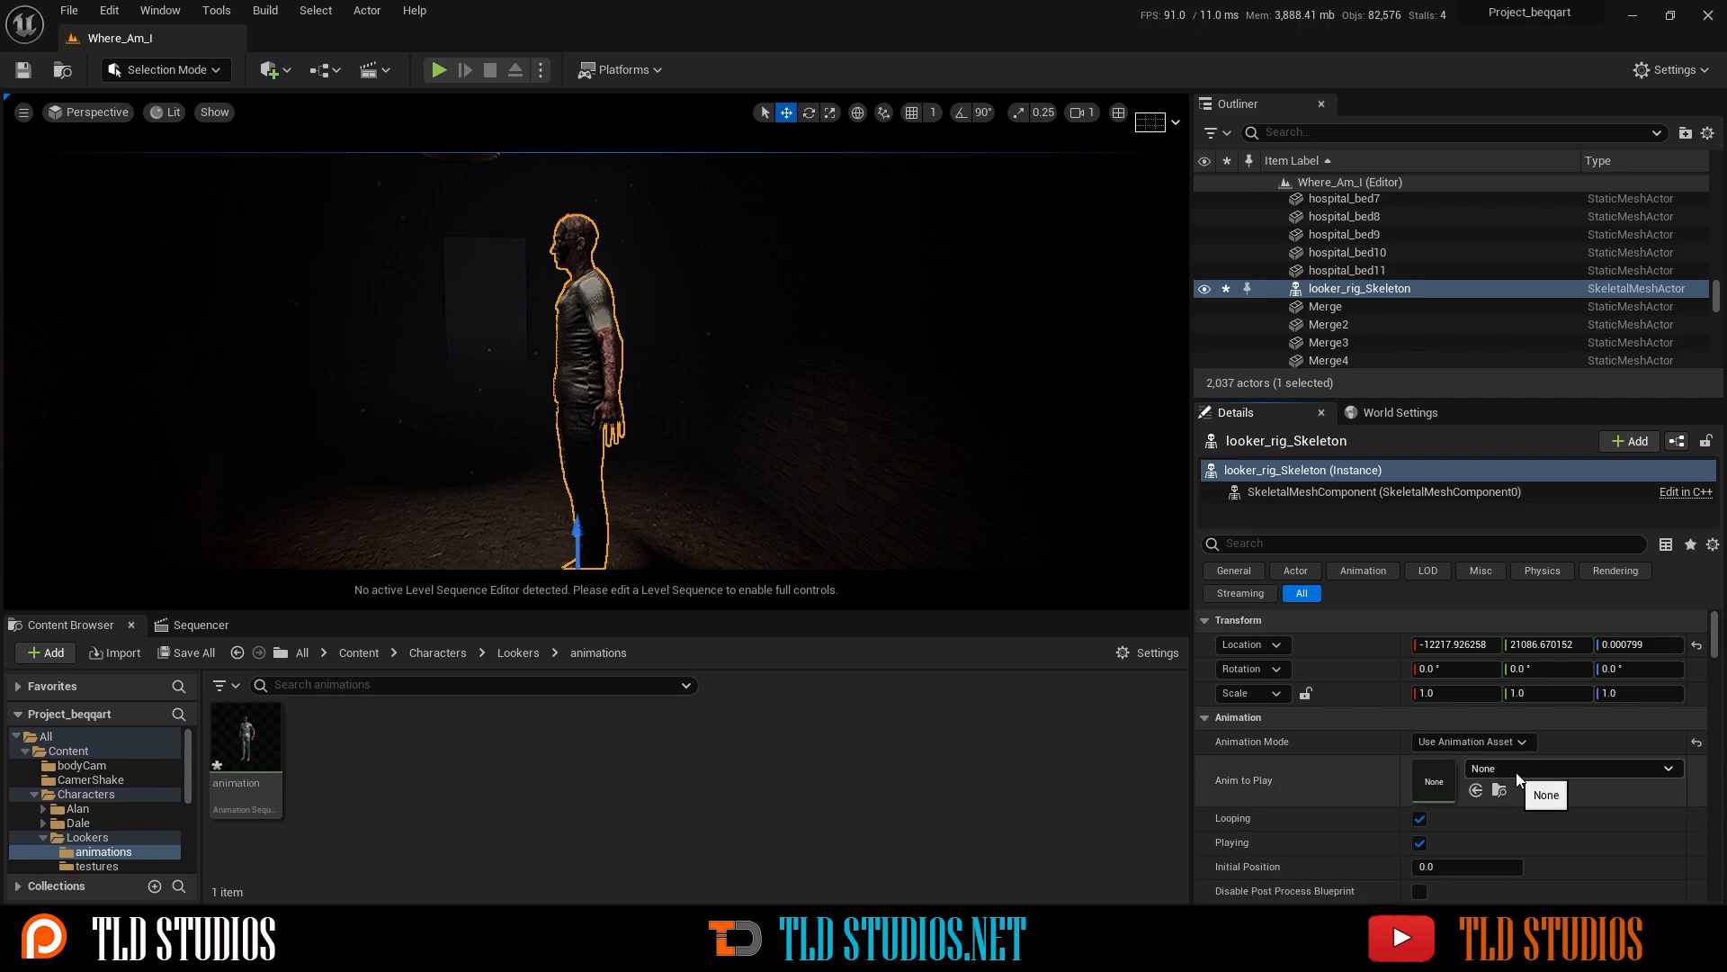
{"action": "left_click", "coordinate": [1518, 780]}
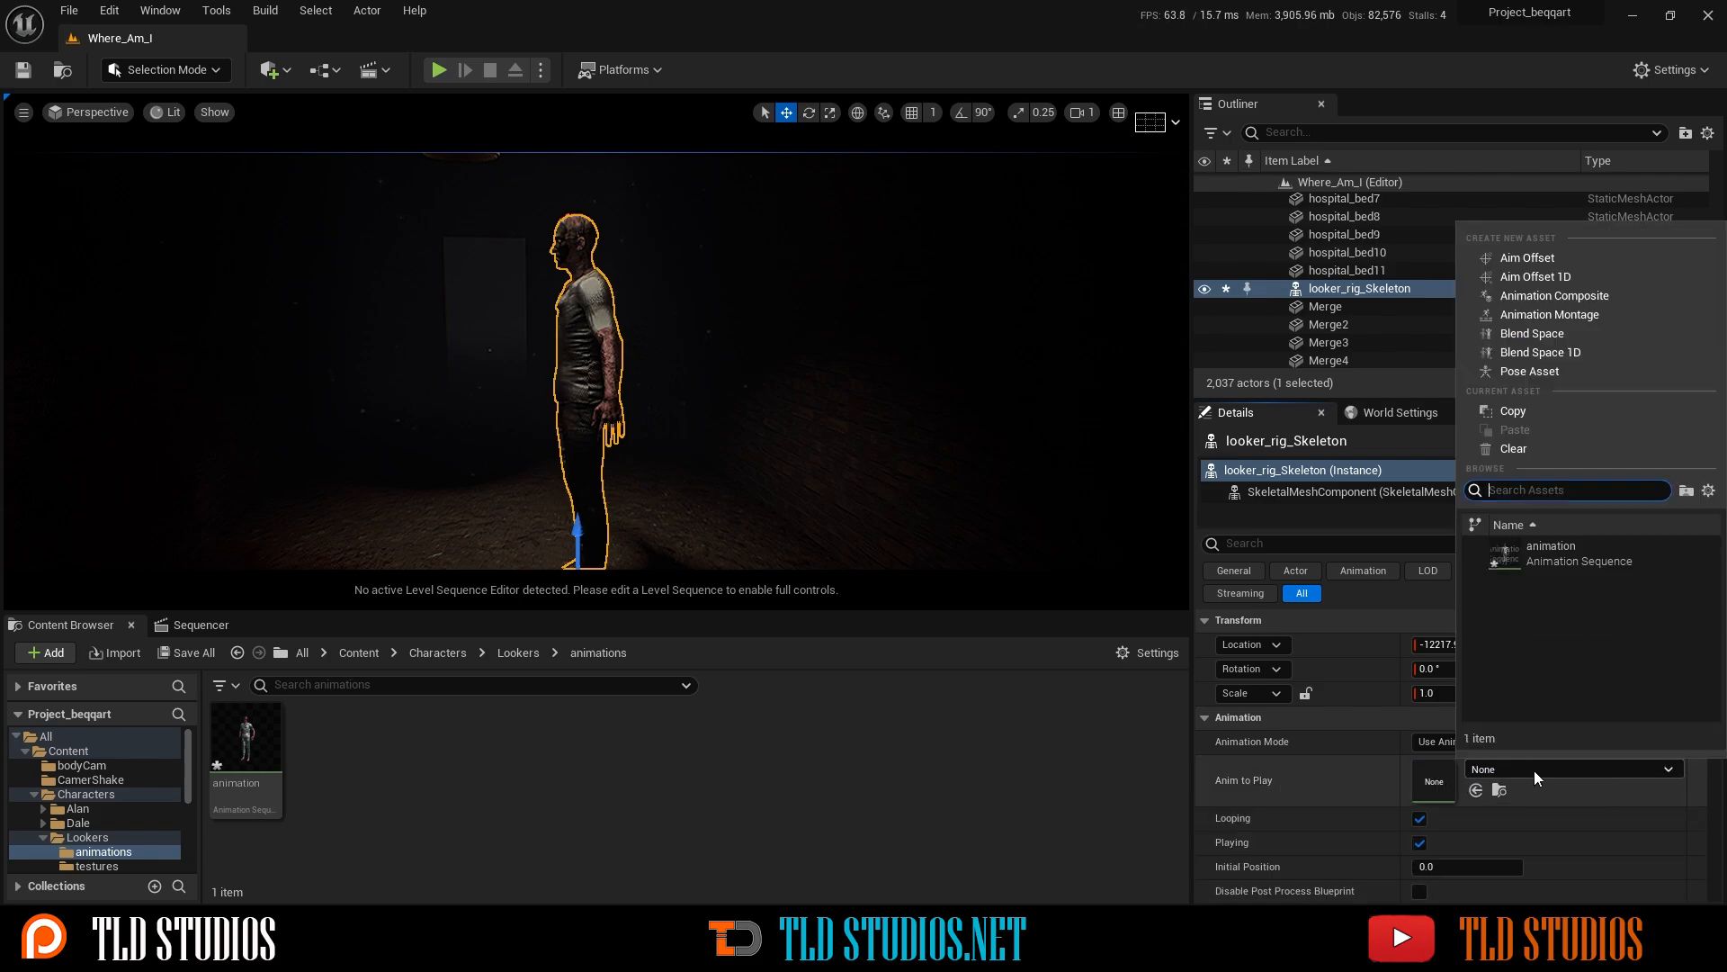
{"action": "left_click", "coordinate": [1553, 555]}
- Preview the imported animation sequence in its own editor, and close that editor
{"action": "mouse_move", "coordinate": [707, 468]}
{"action": "right_mouse_down"}
{"action": "mouse_move", "coordinate": [602, 464]}
{"action": "mouse_move", "coordinate": [706, 468]}
{"action": "right_mouse_up"}
{"action": "key", "text": "w"}
{"action": "key", "text": "s"}
{"action": "right_click_drag", "start_coordinate": [630, 375], "coordinate": [632, 427]}
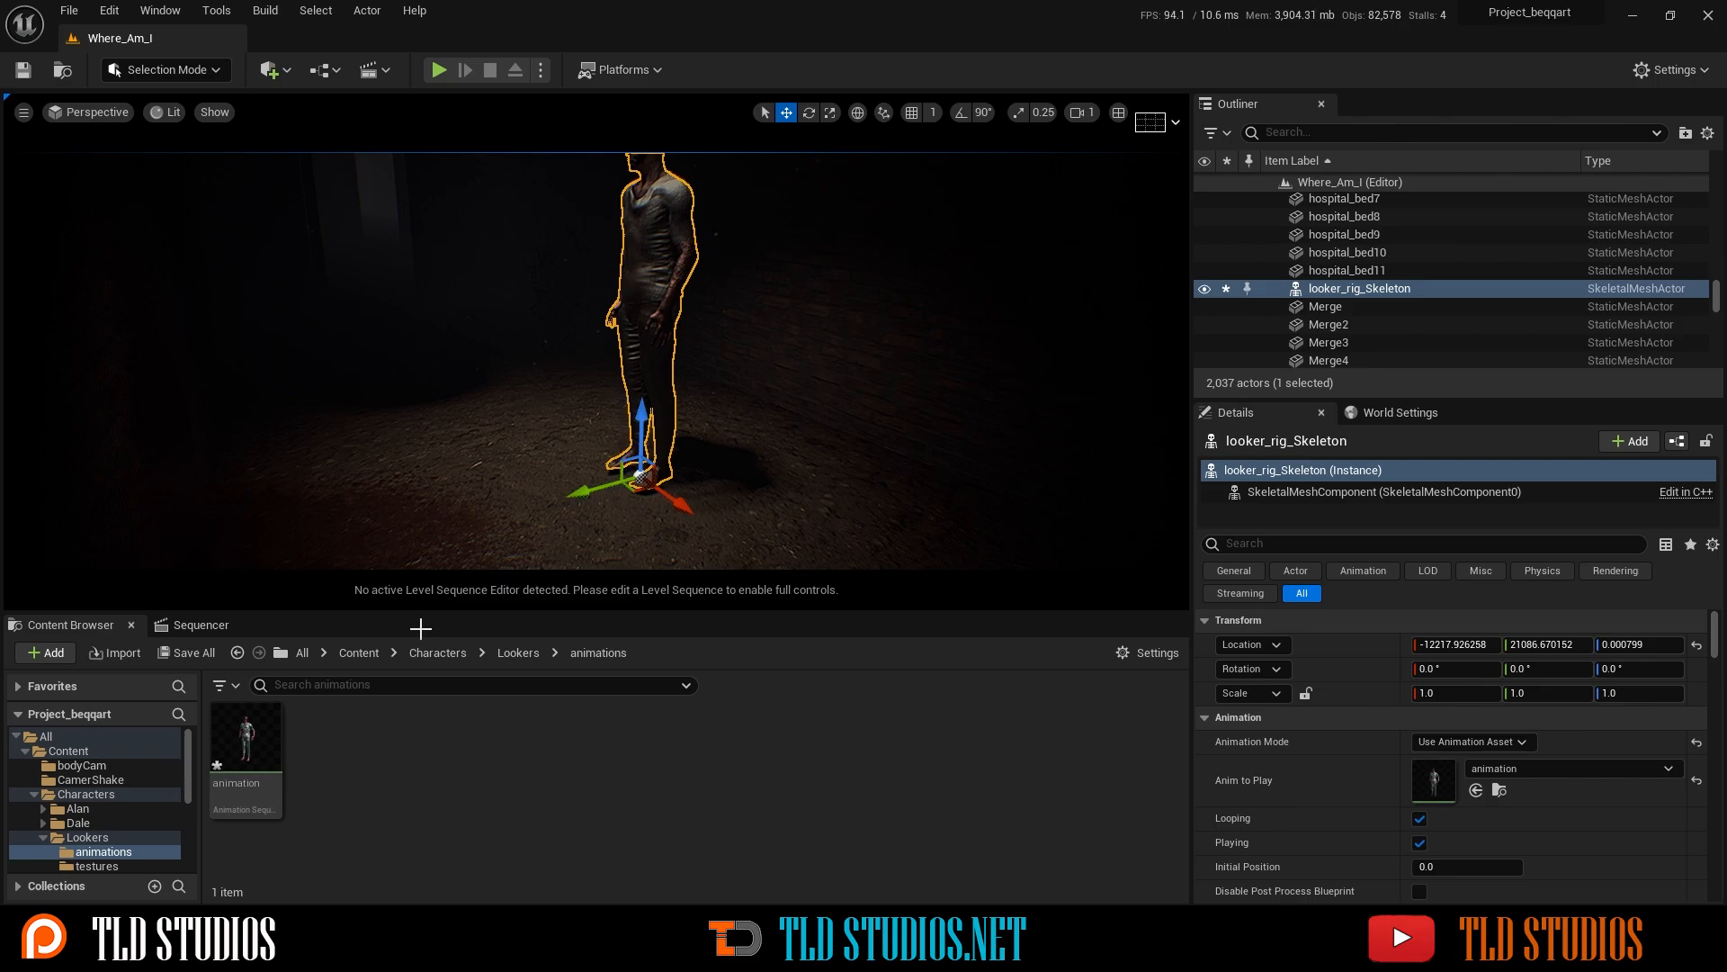
{"action": "left_click", "coordinate": [245, 733]}
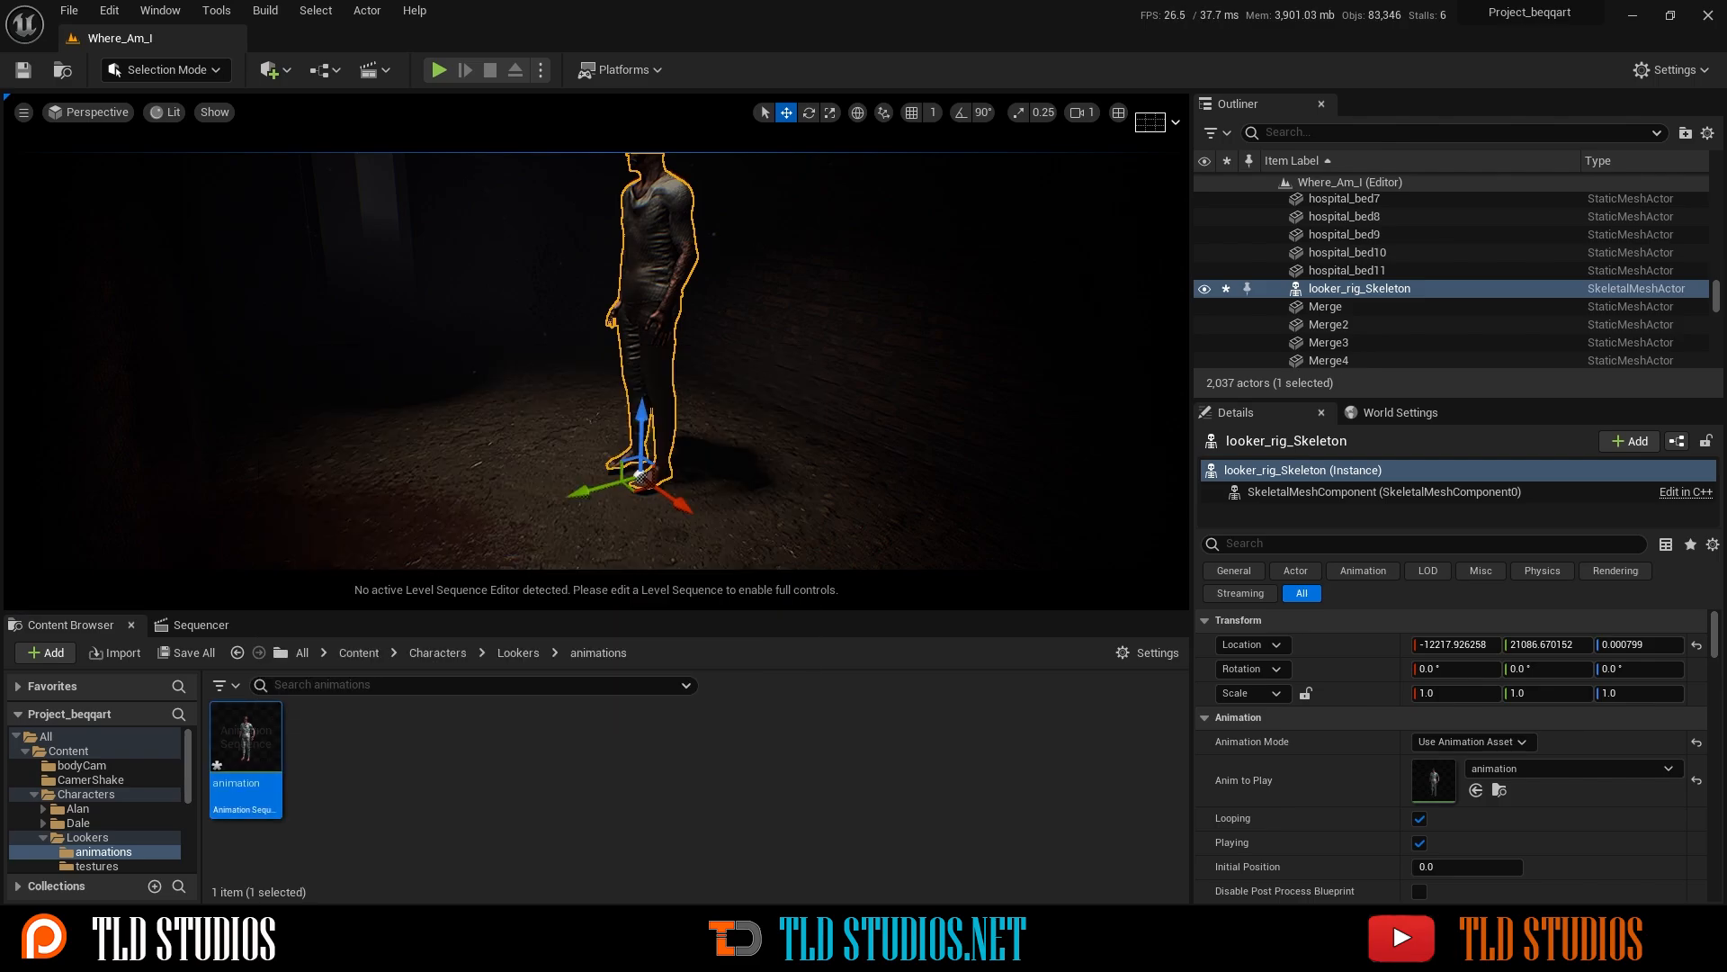
{"action": "left_click_drag", "start_coordinate": [1724, 259], "coordinate": [1071, 0]}
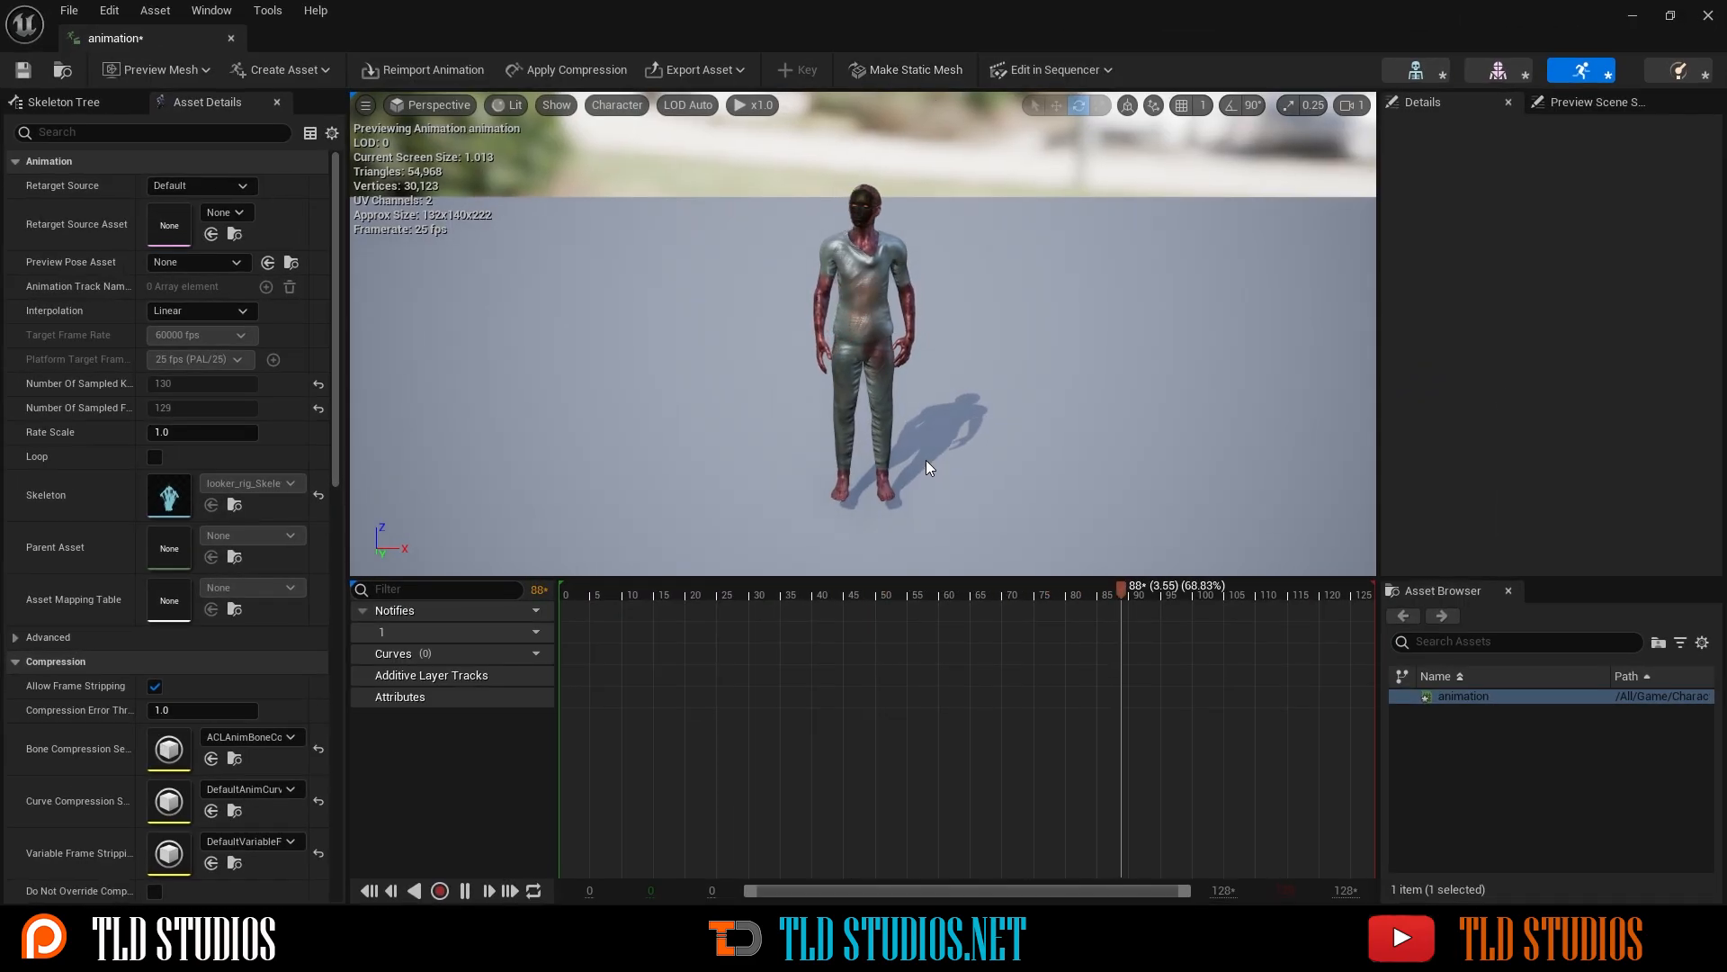
{"action": "left_click", "coordinate": [1709, 15]}
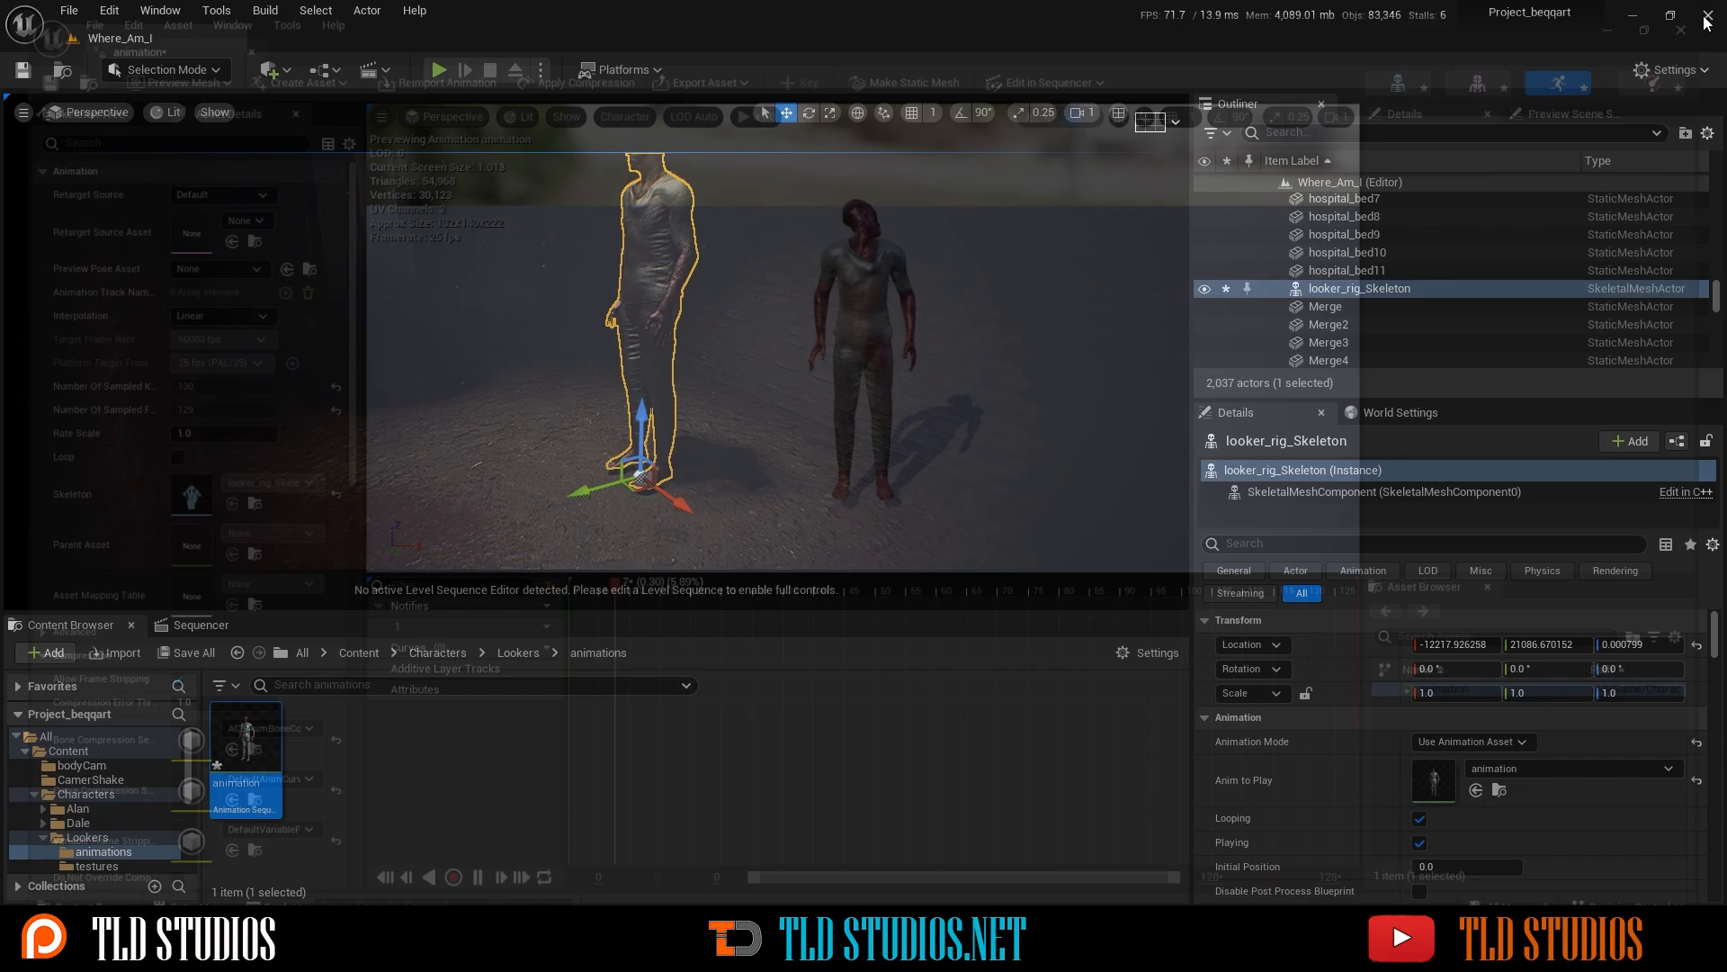
- Rotate the placed character about its vertical axis to face the viewport camera
{"action": "left_click_drag", "start_coordinate": [762, 348], "coordinate": [791, 432]}
{"action": "key", "text": "e"}
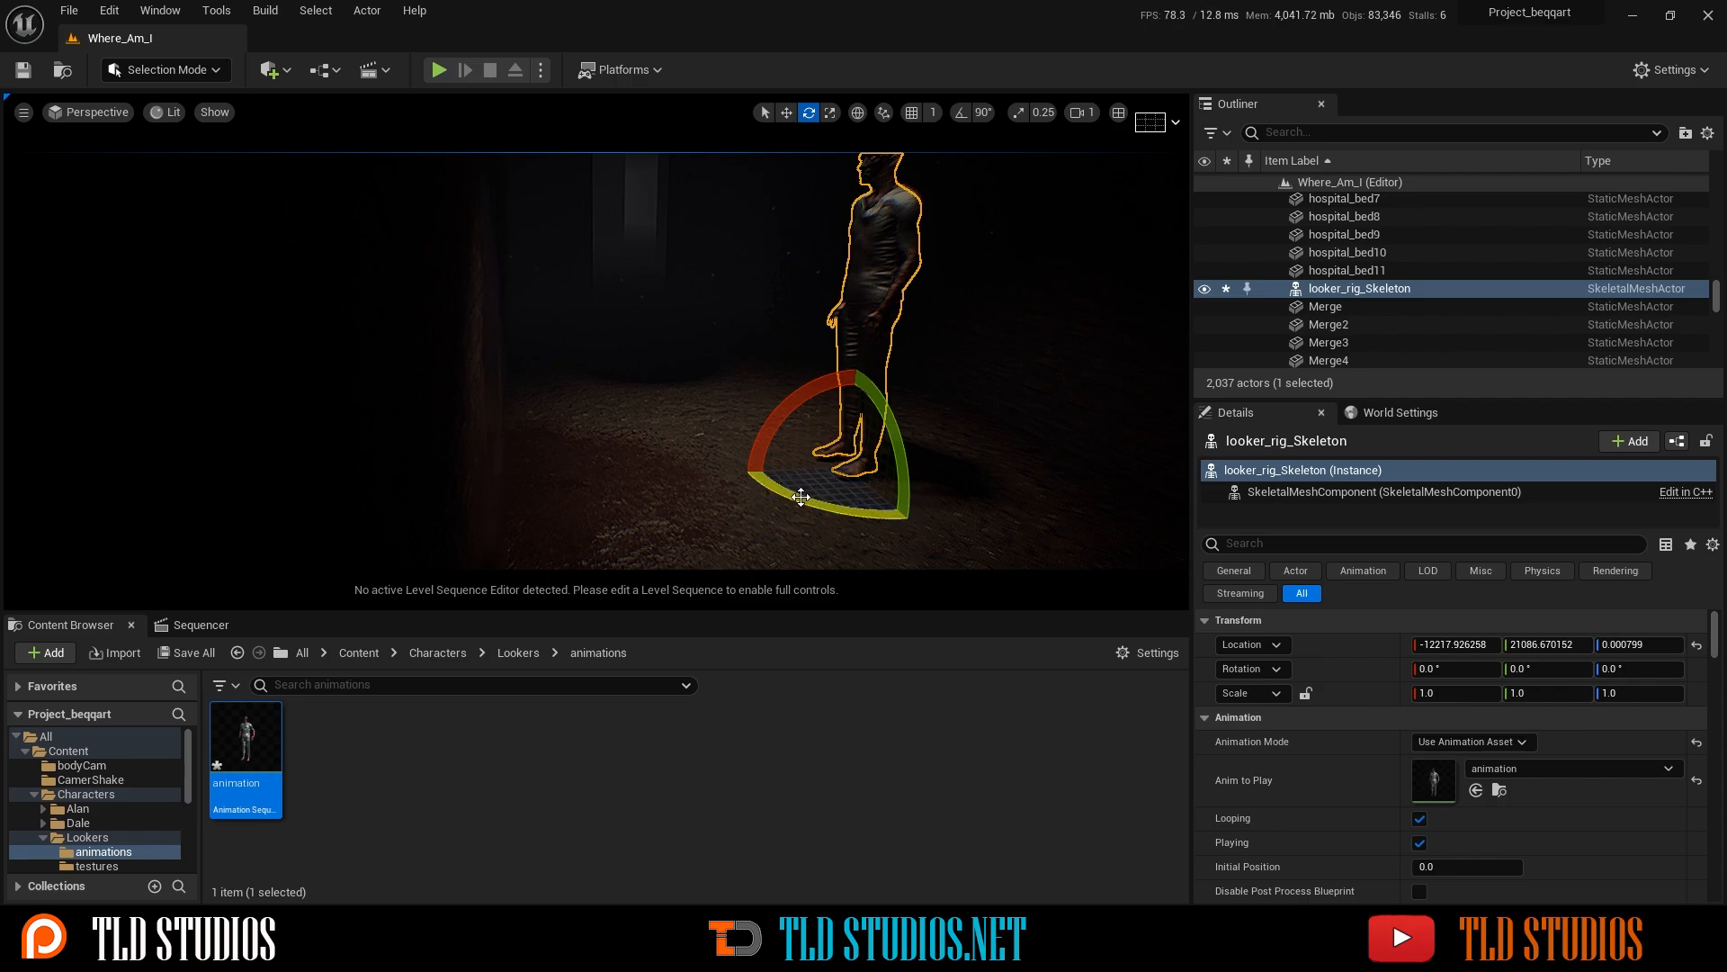
{"action": "left_click_drag", "start_coordinate": [801, 497], "coordinate": [860, 510]}
- Play the level from the floor in front of the character to check the animation in-game
{"action": "right_click_drag", "start_coordinate": [669, 410], "coordinate": [729, 436]}
{"action": "right_click", "coordinate": [763, 417]}
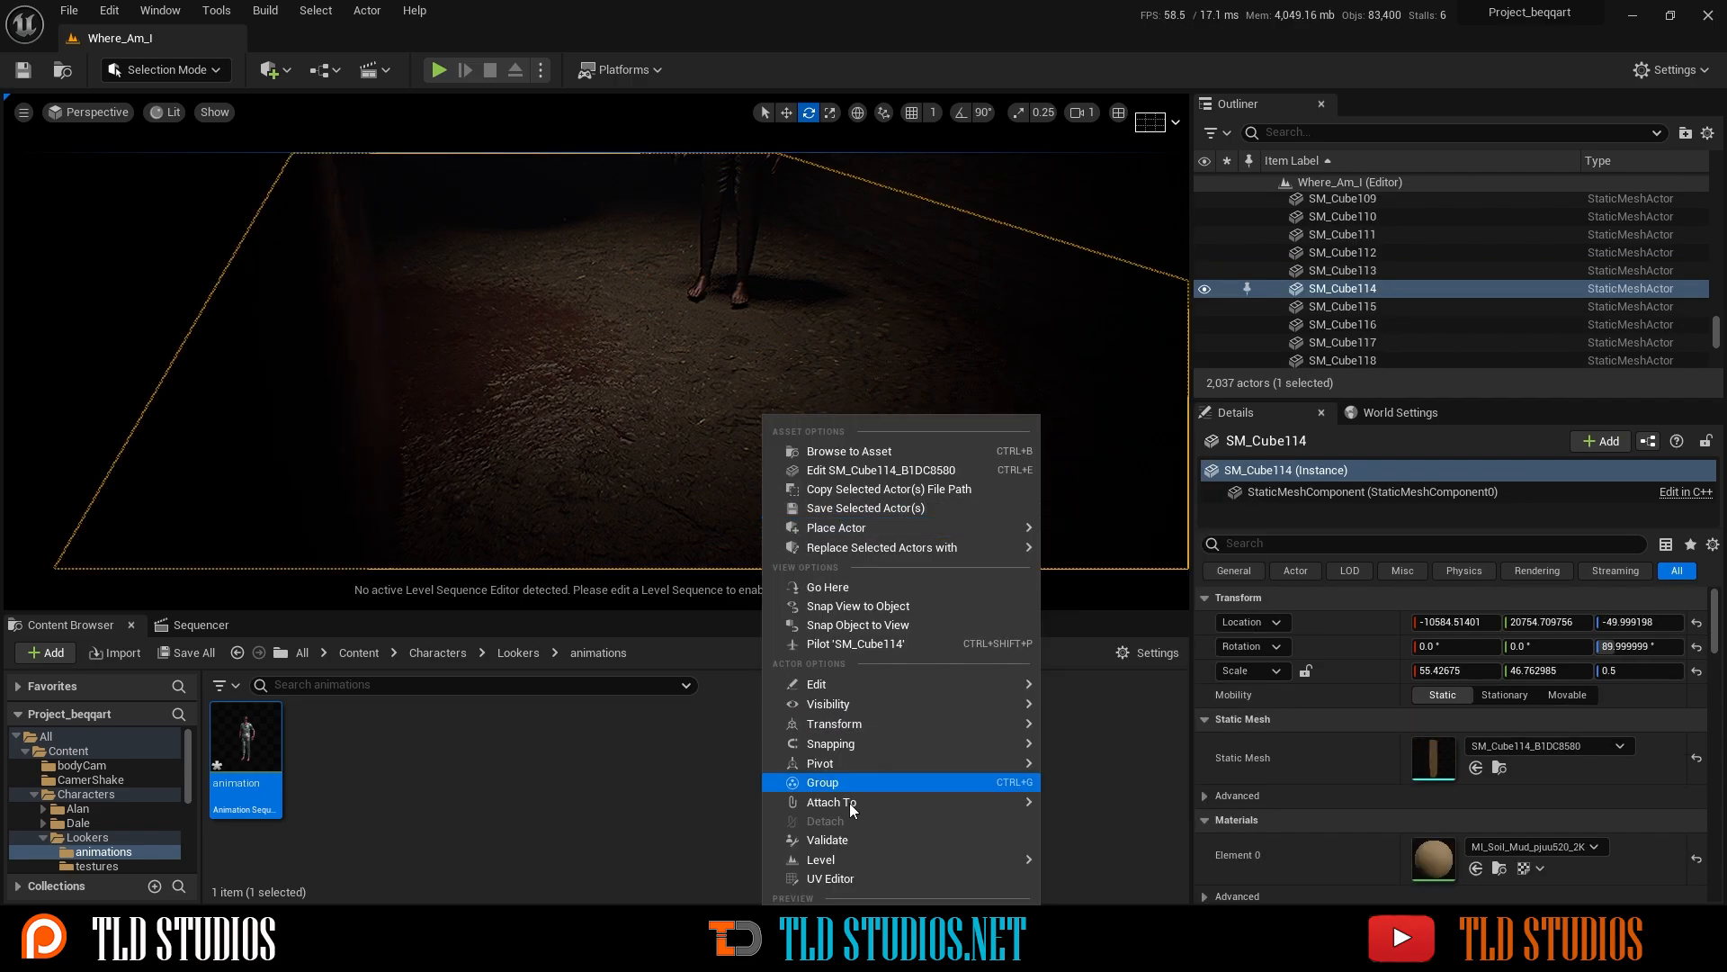
{"action": "left_click", "coordinate": [824, 918]}
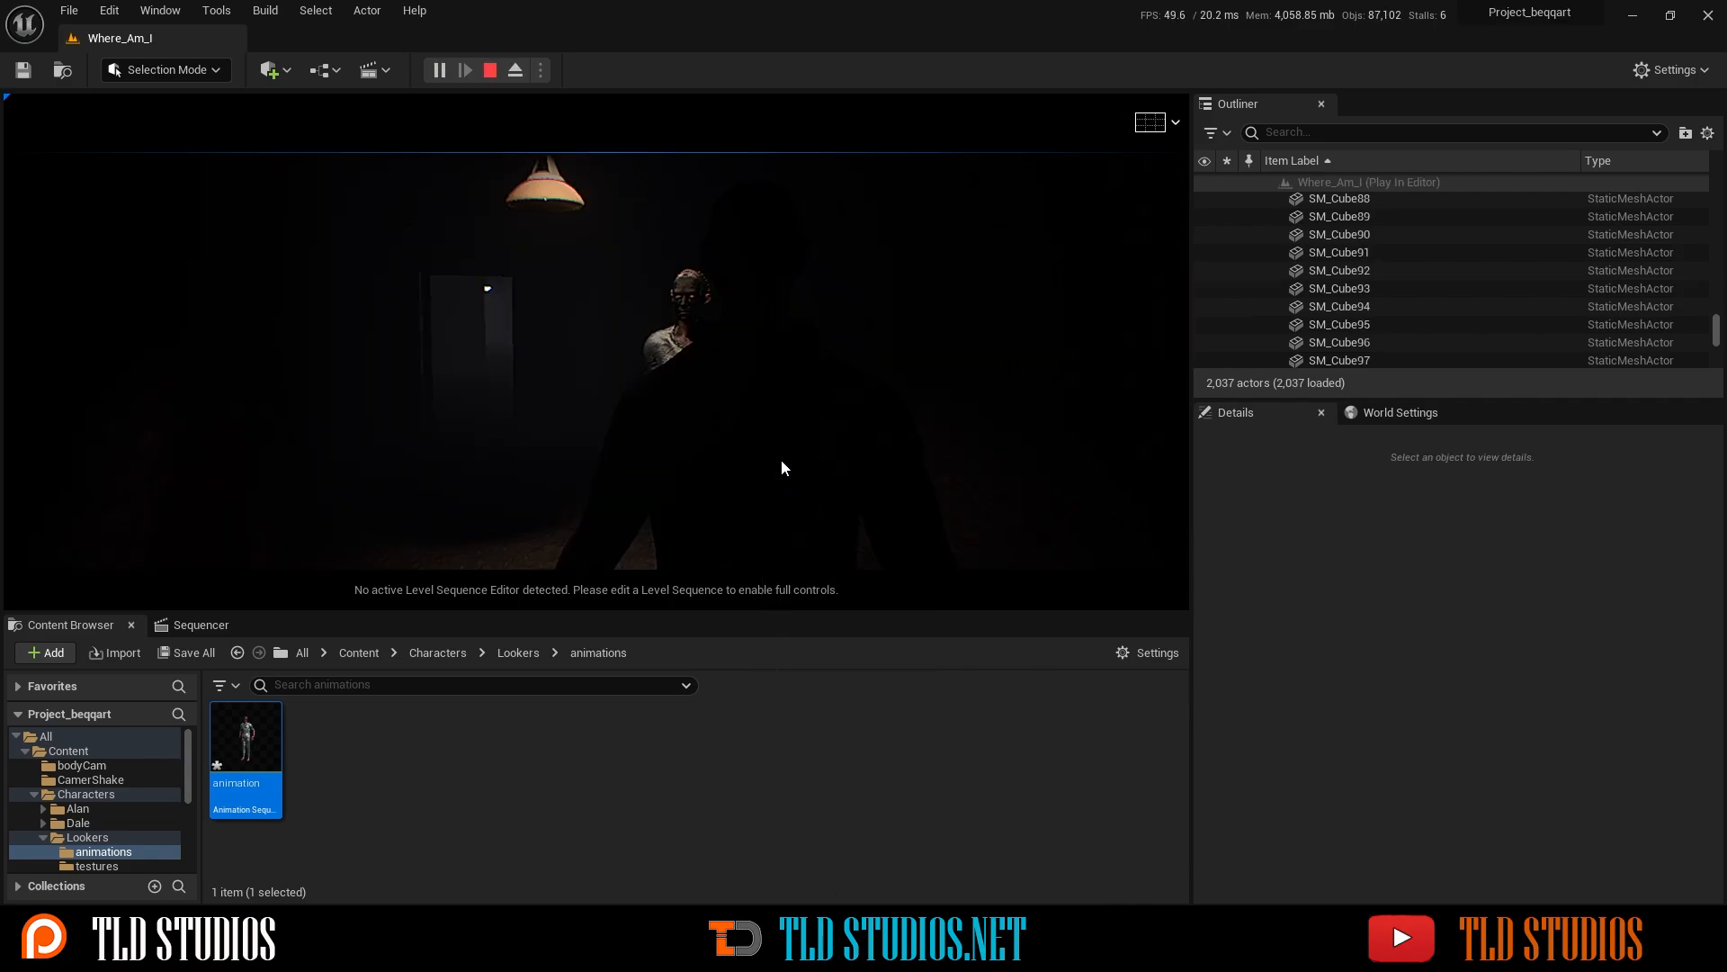
{"action": "left_click", "coordinate": [806, 477]}
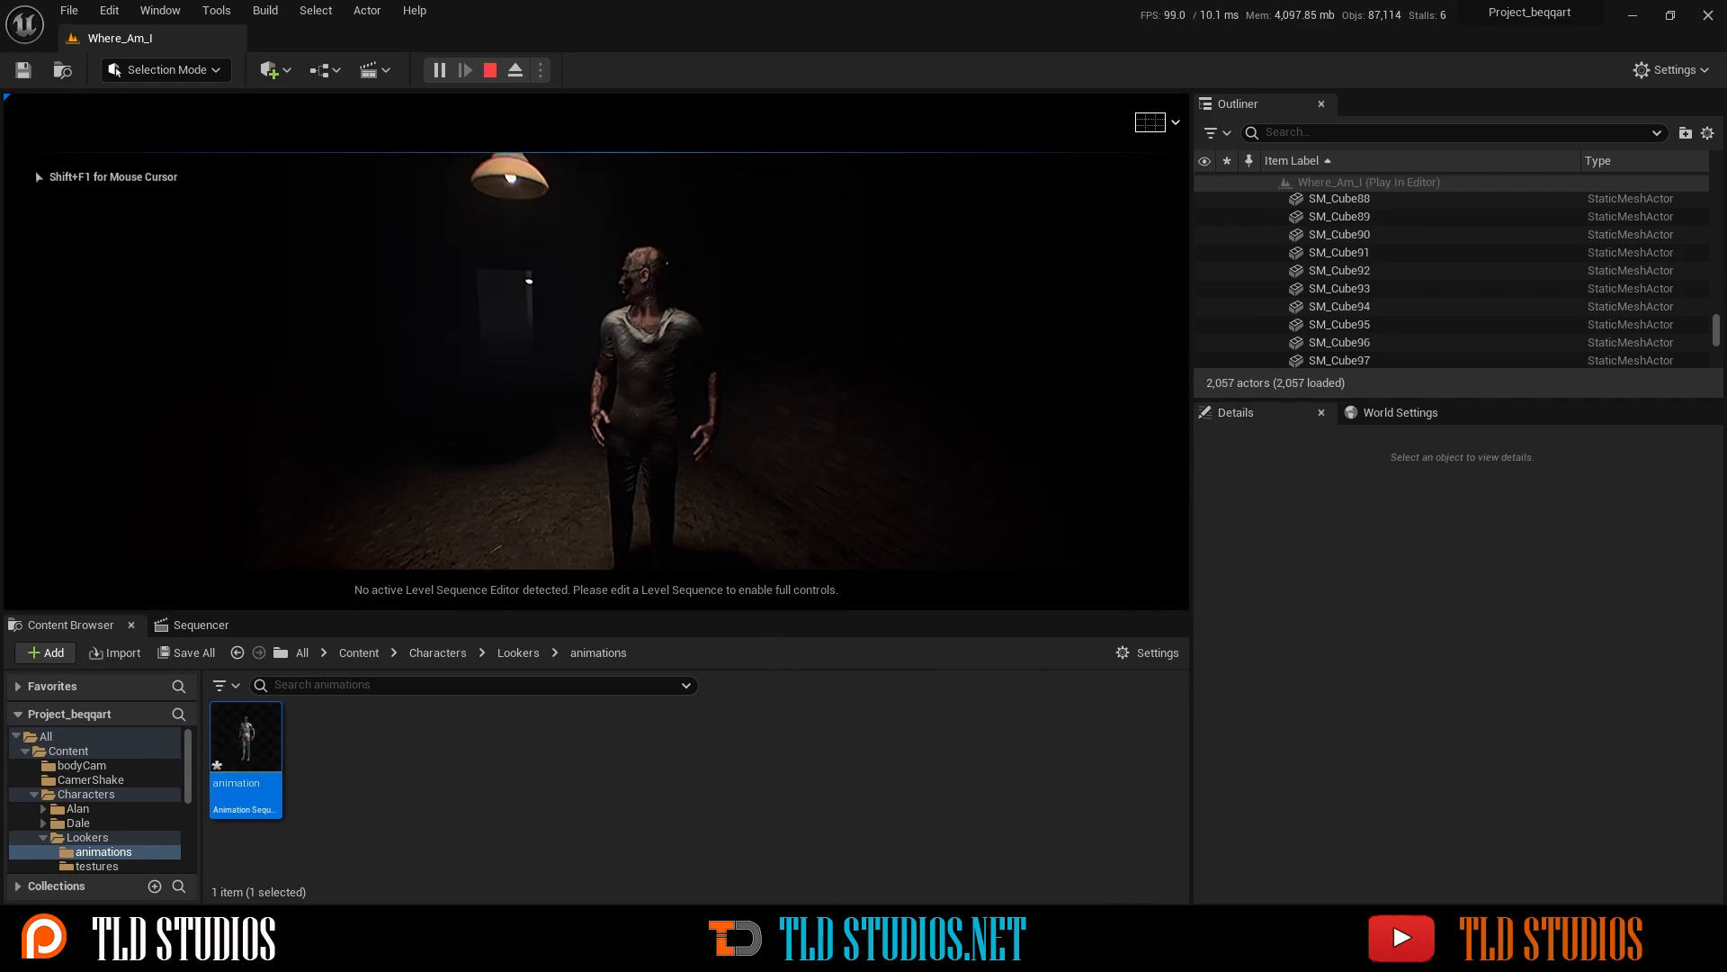